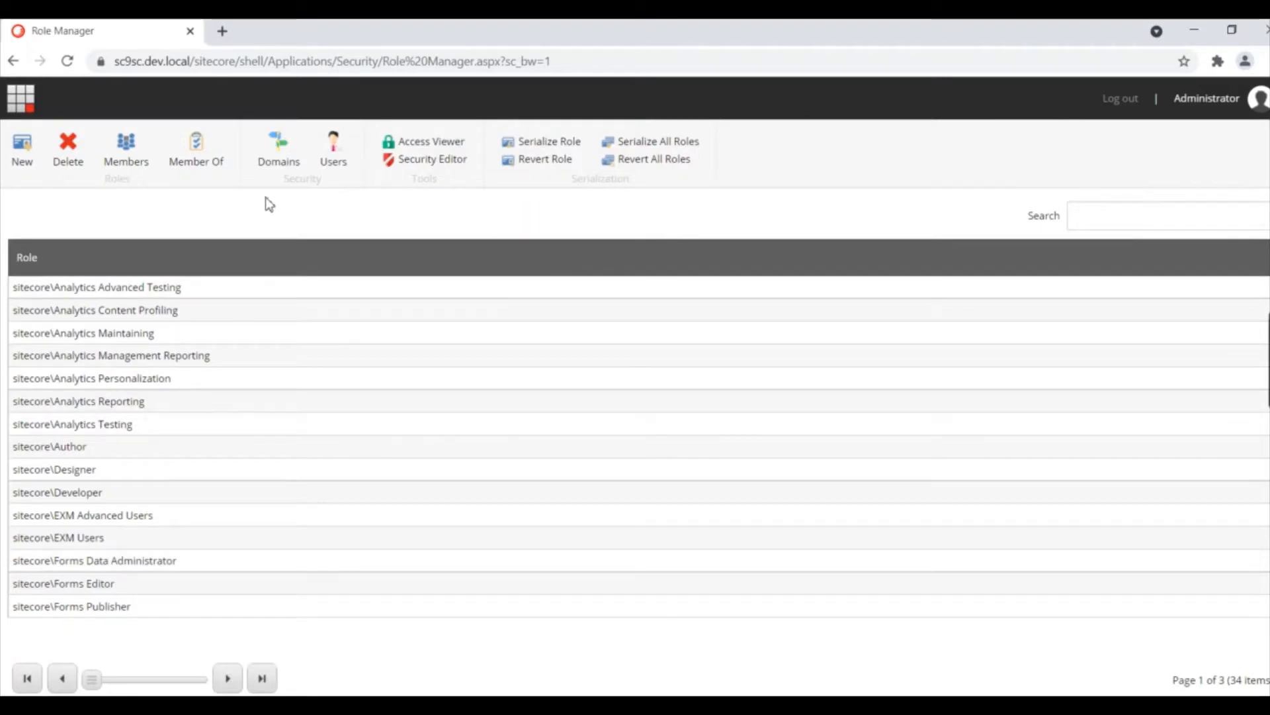
Step: Add a new role named DemoRole in the sitecore domain
{"action": "left_click", "coordinate": [22, 153]}
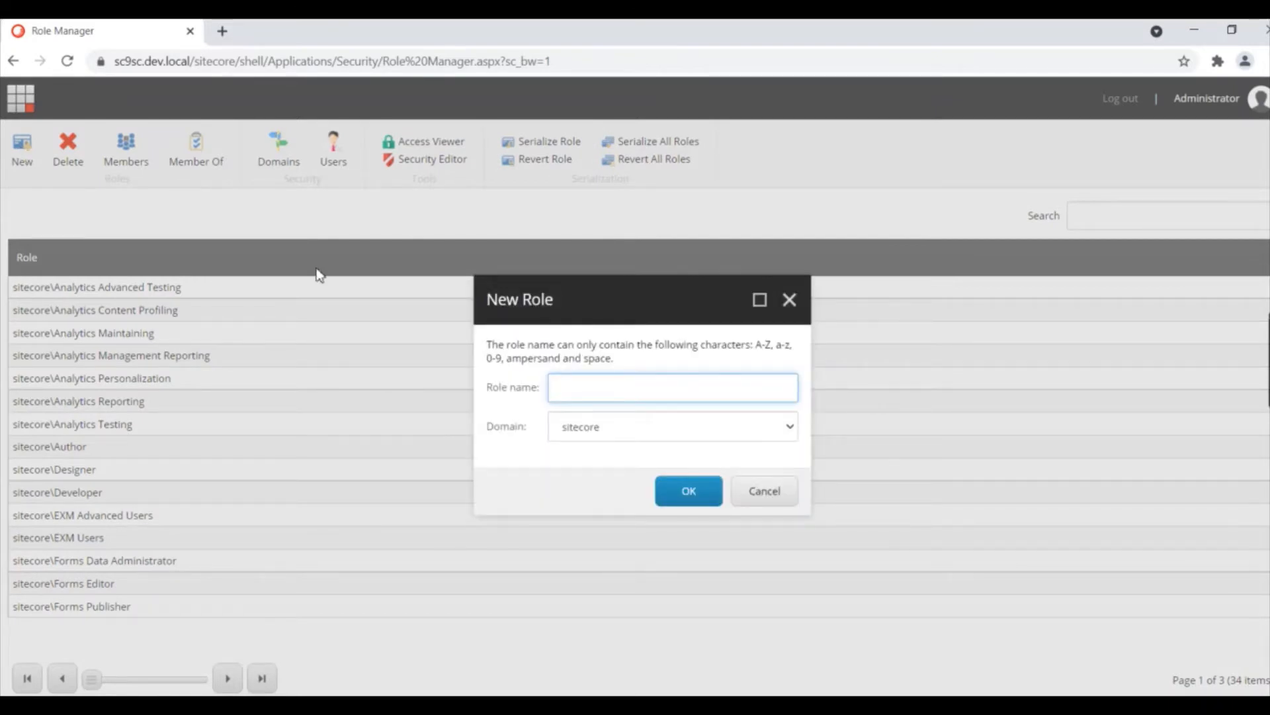
{"action": "type", "text": "DemoRole"}
{"action": "left_click", "coordinate": [688, 488]}
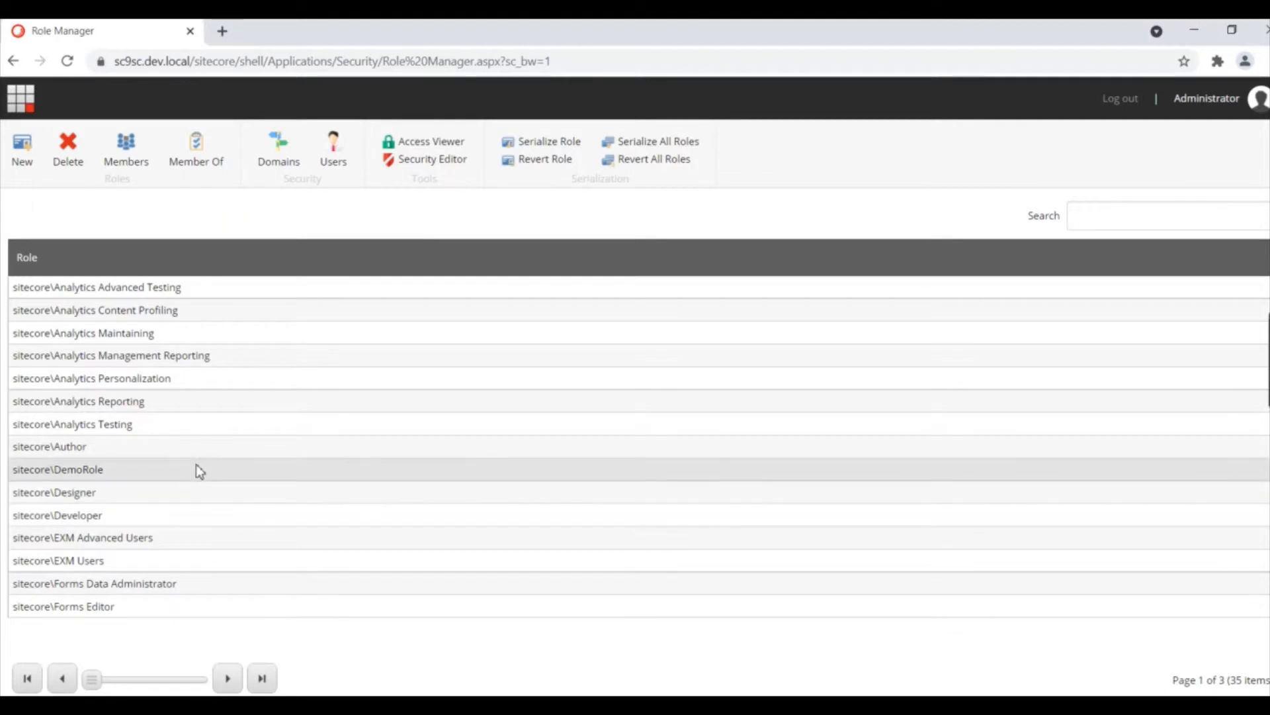
Step: Add DemoRole as a member of the Developer, Designer and Author roles
{"action": "left_click", "coordinate": [204, 158]}
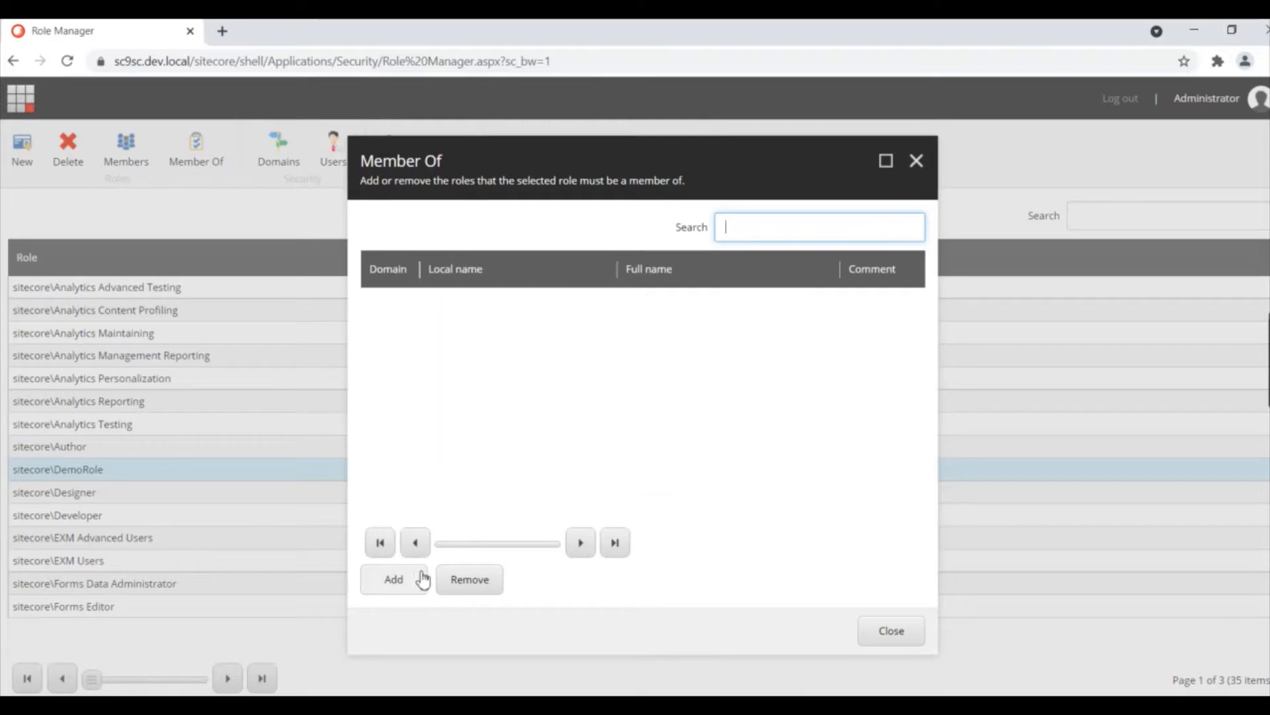
{"action": "left_click", "coordinate": [418, 594]}
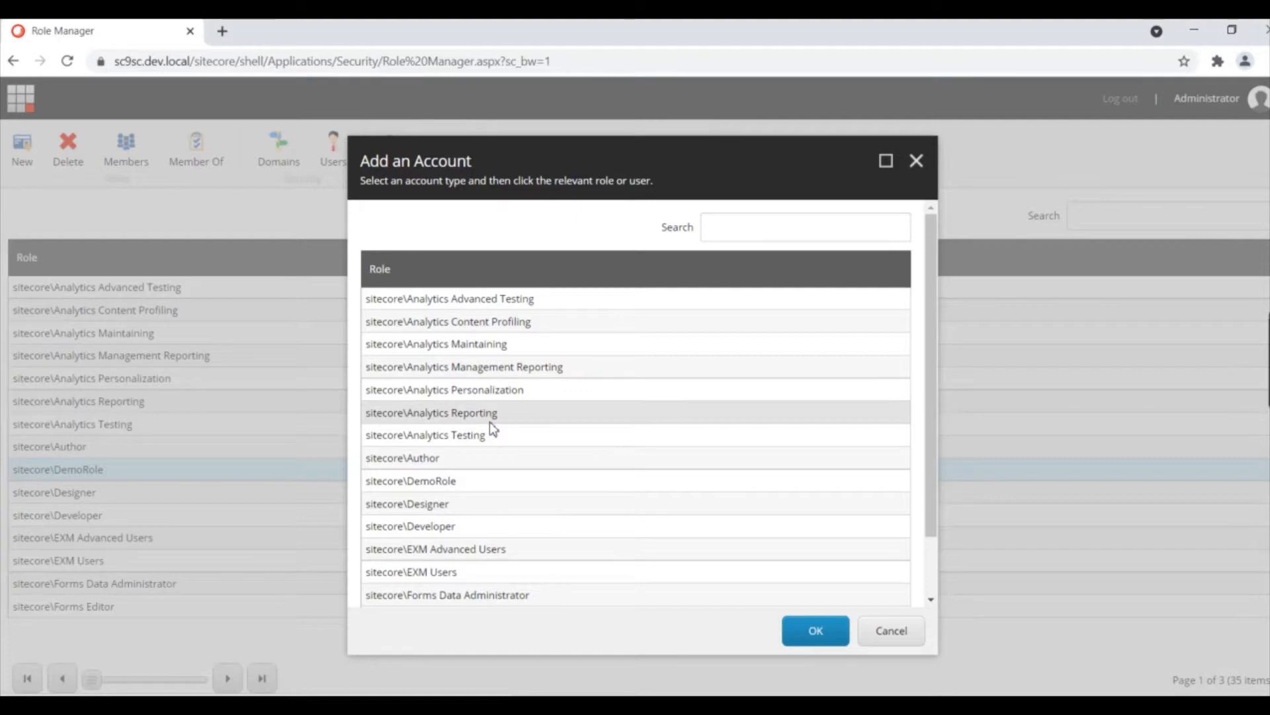
{"action": "double_click", "coordinate": [436, 530]}
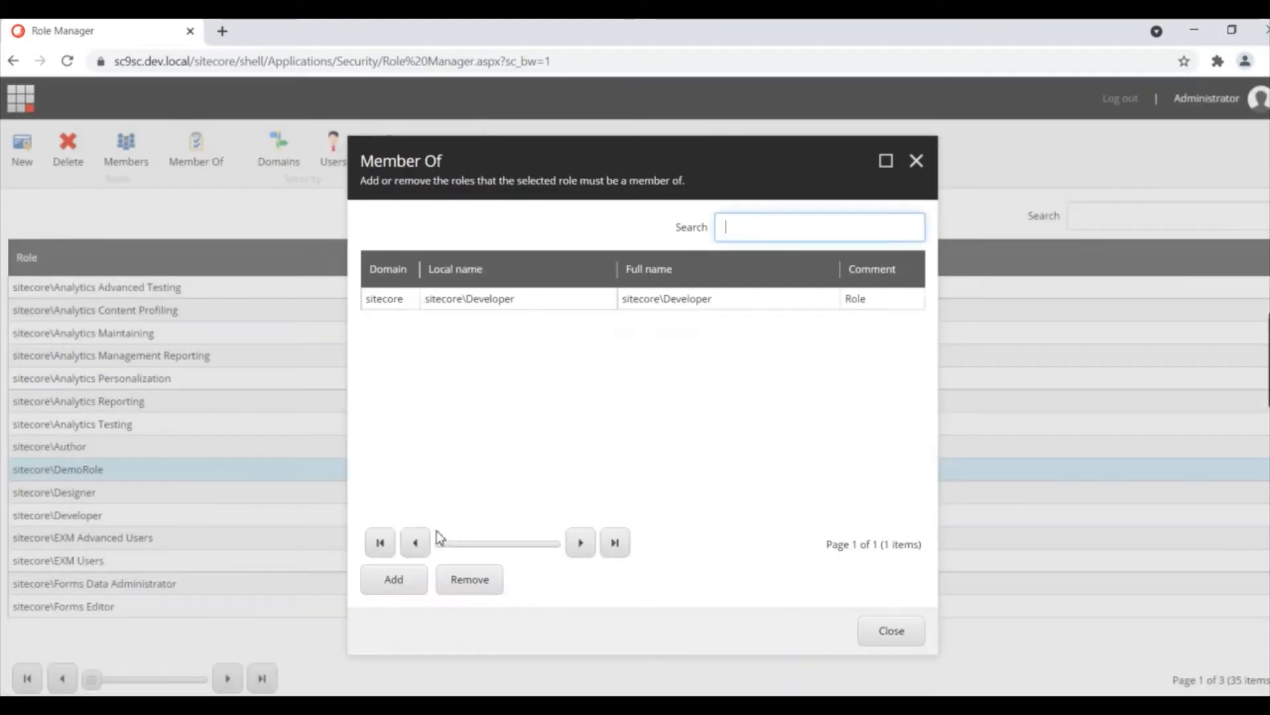
{"action": "left_click", "coordinate": [411, 578]}
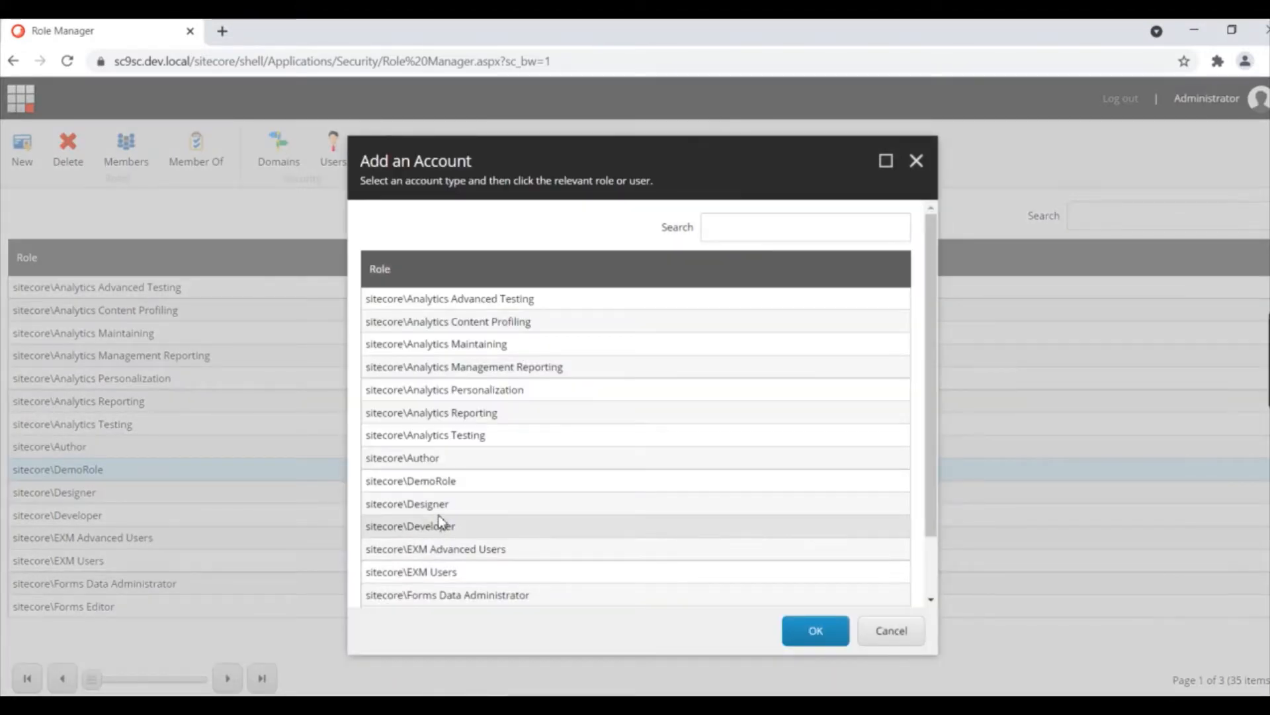
{"action": "double_click", "coordinate": [438, 504]}
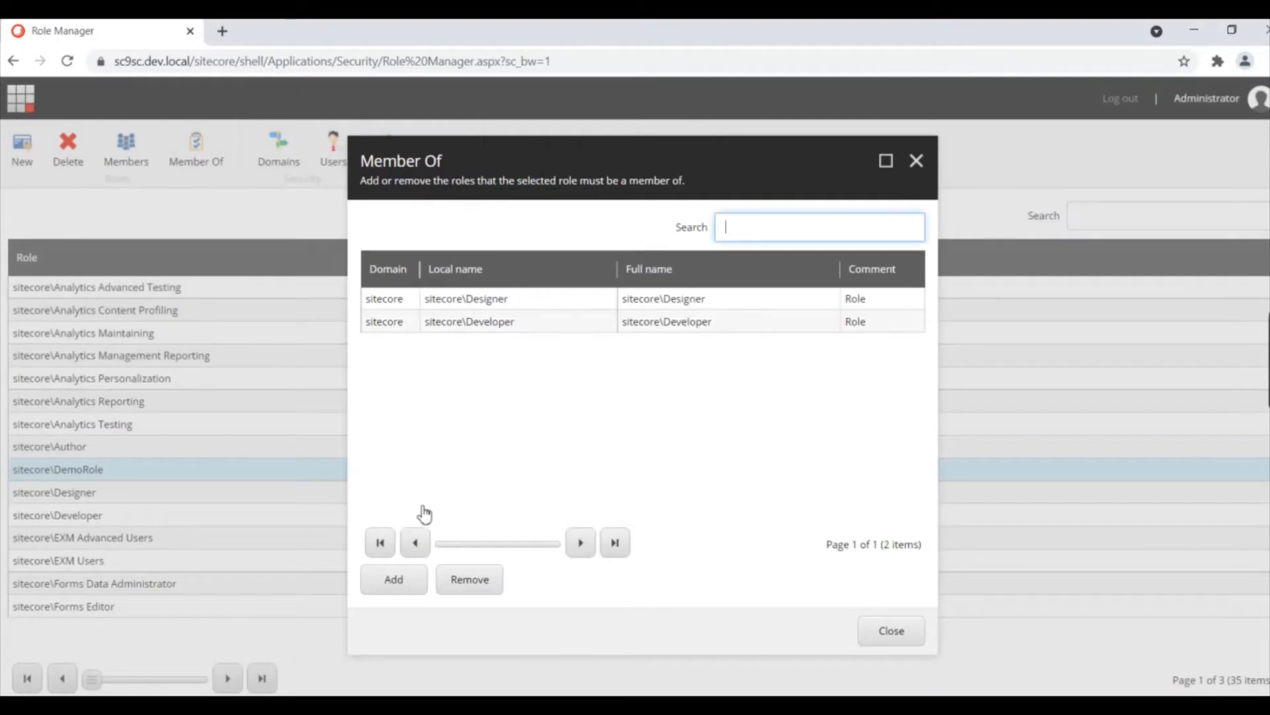
{"action": "left_click", "coordinate": [394, 581]}
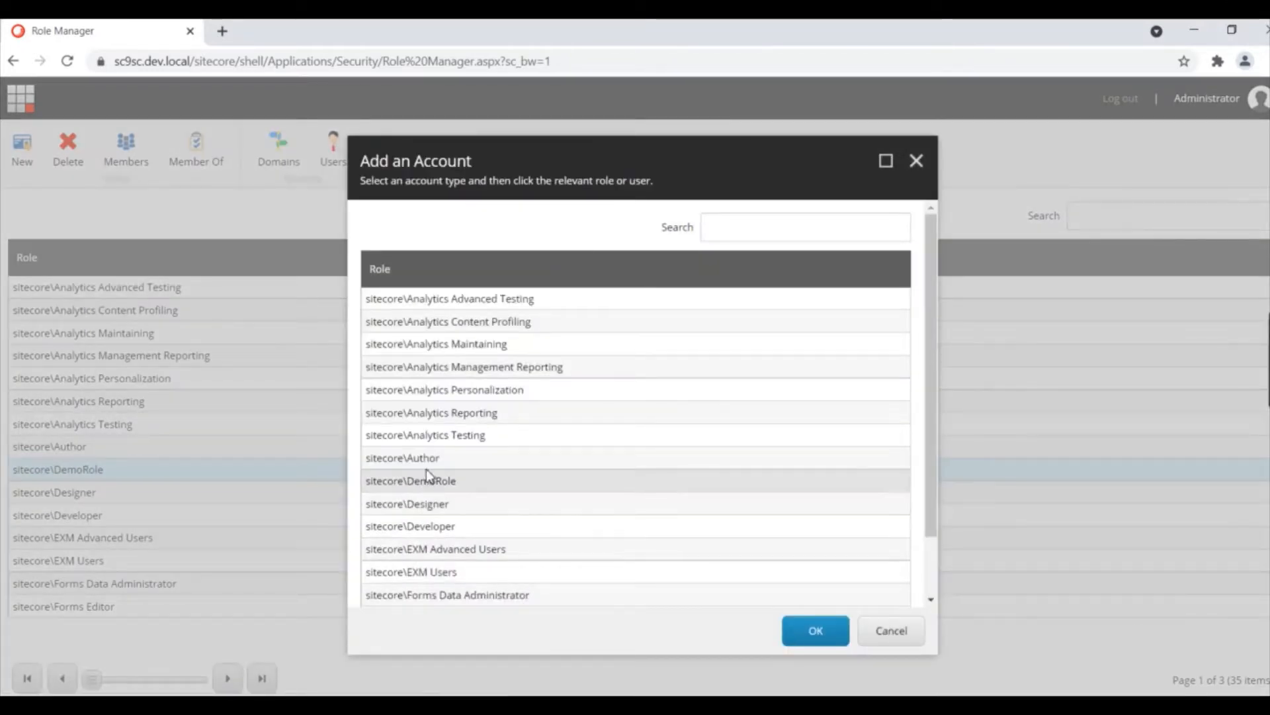
{"action": "double_click", "coordinate": [442, 459]}
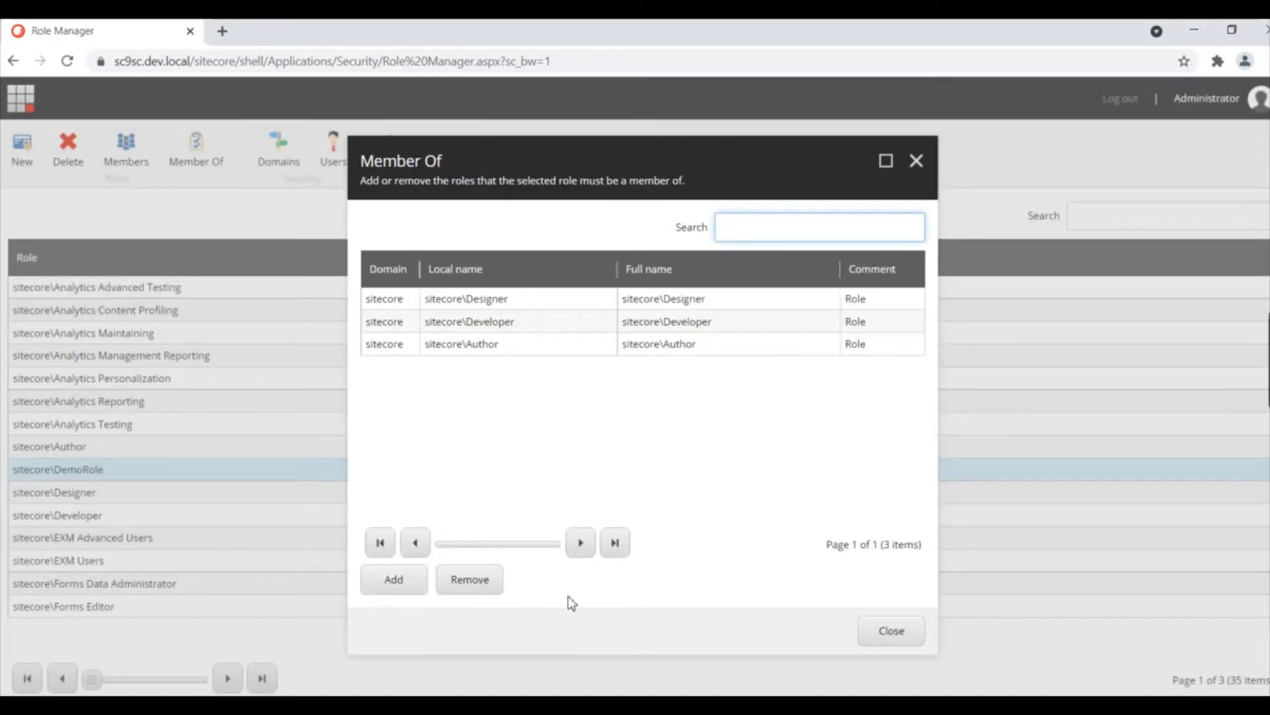
{"action": "left_click", "coordinate": [888, 636]}
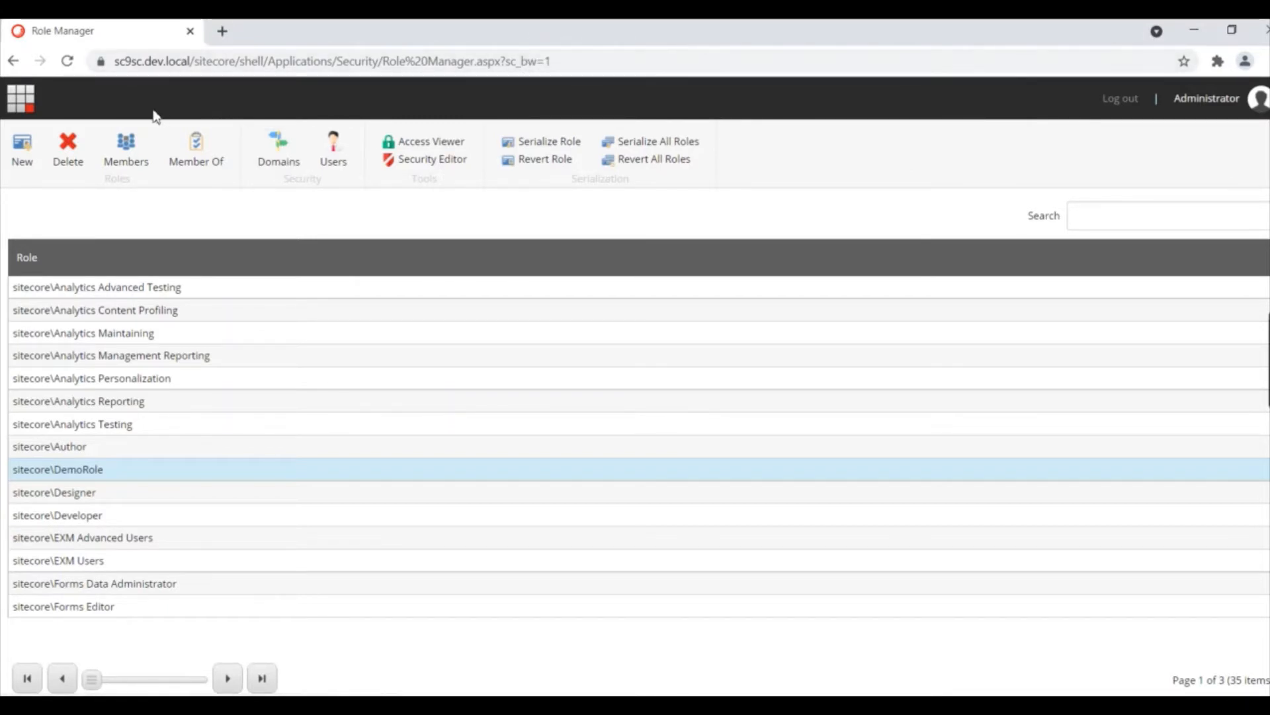
Step: Go to User Manager from the Launchpad and start a new user
{"action": "left_click", "coordinate": [22, 98]}
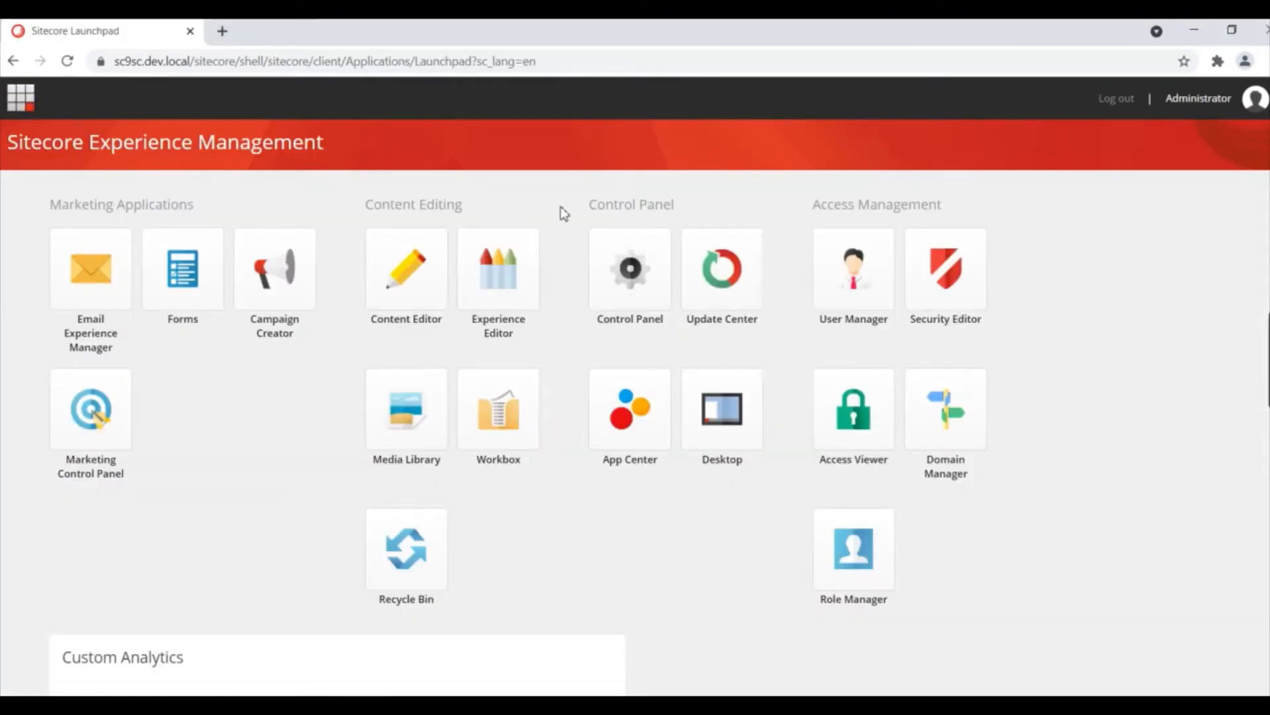
{"action": "left_click", "coordinate": [860, 298]}
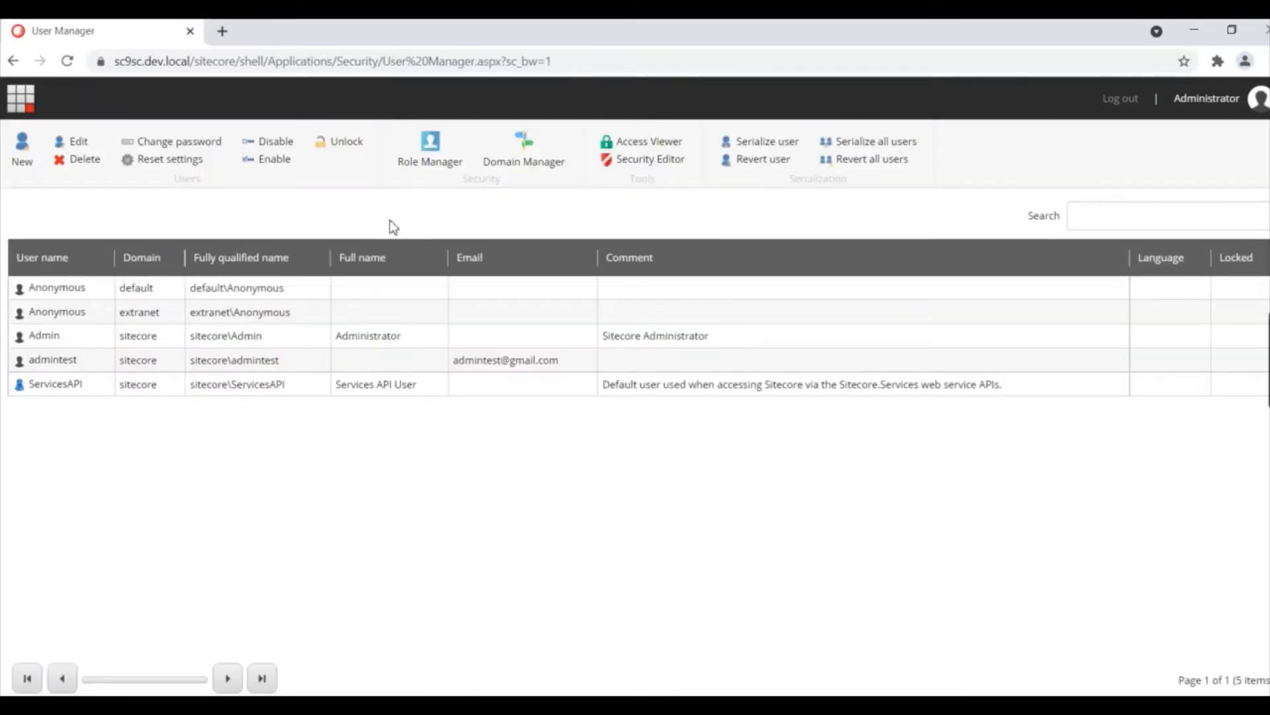
{"action": "left_click", "coordinate": [24, 157]}
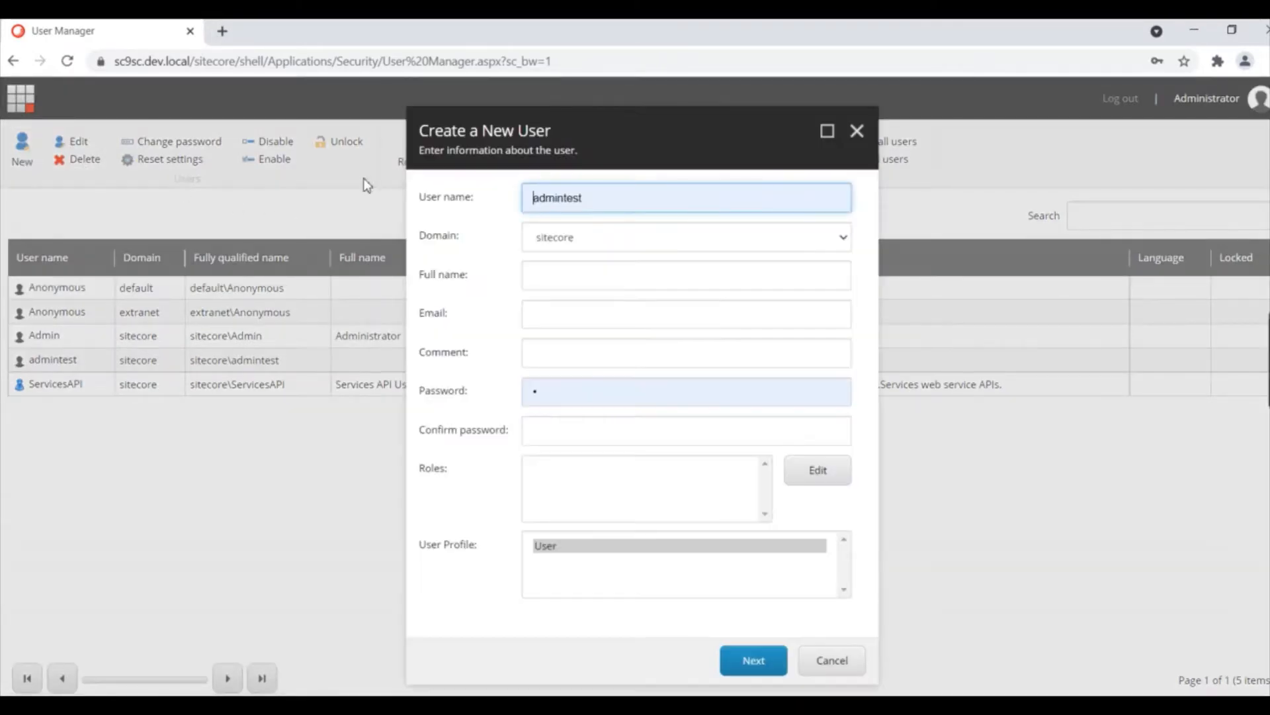
Step: Enter the new user's name, e-mail address and password, then bring up role selection
{"action": "left_click", "coordinate": [605, 204]}
{"action": "type", "text": "one"}
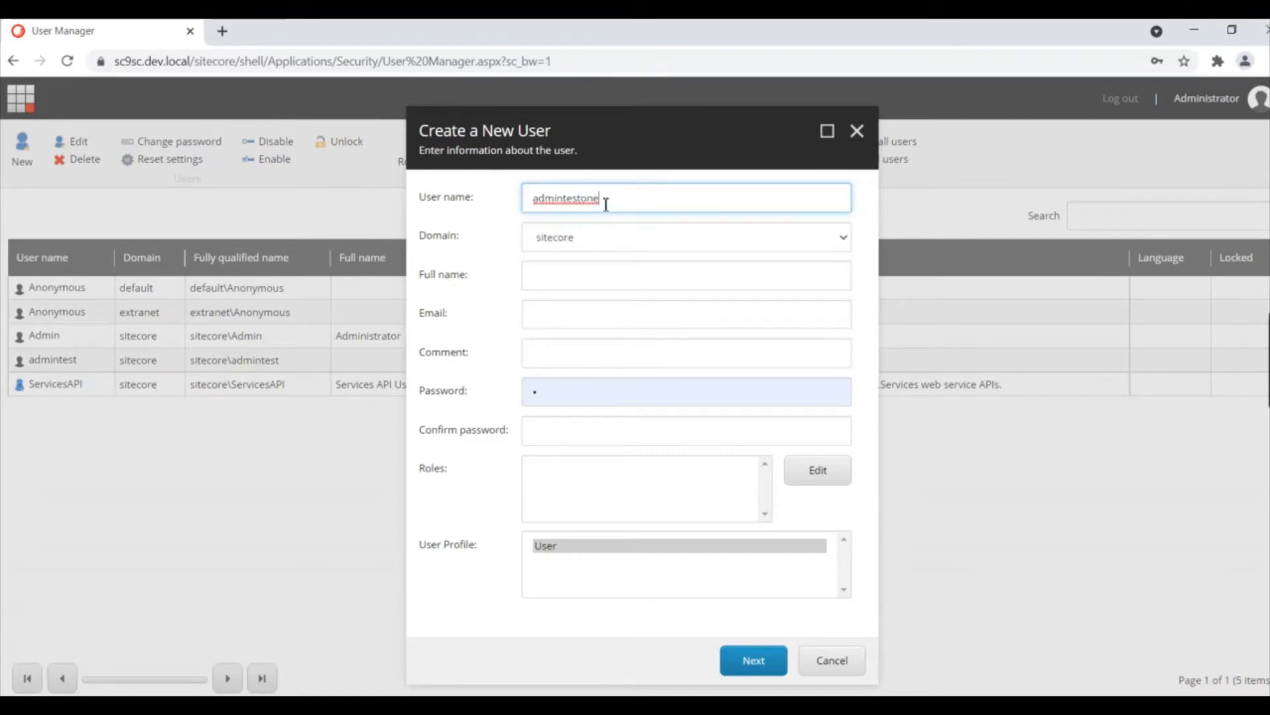
{"action": "left_click", "coordinate": [539, 316]}
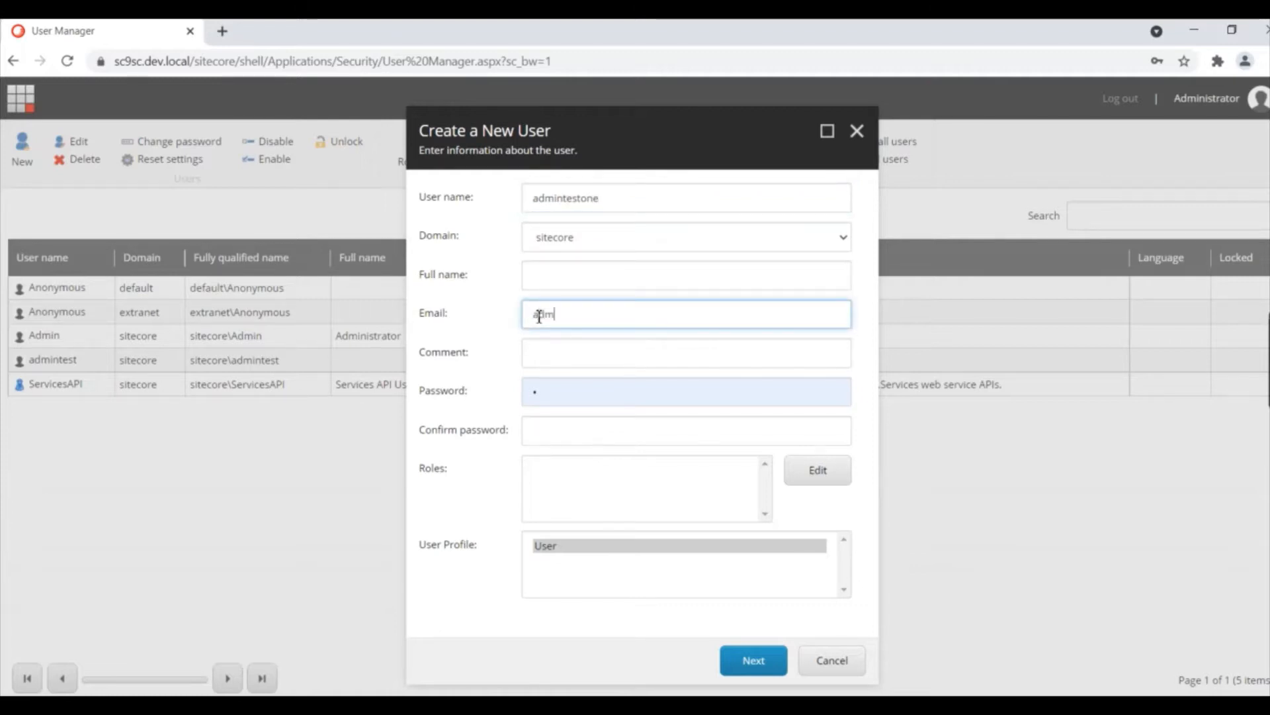
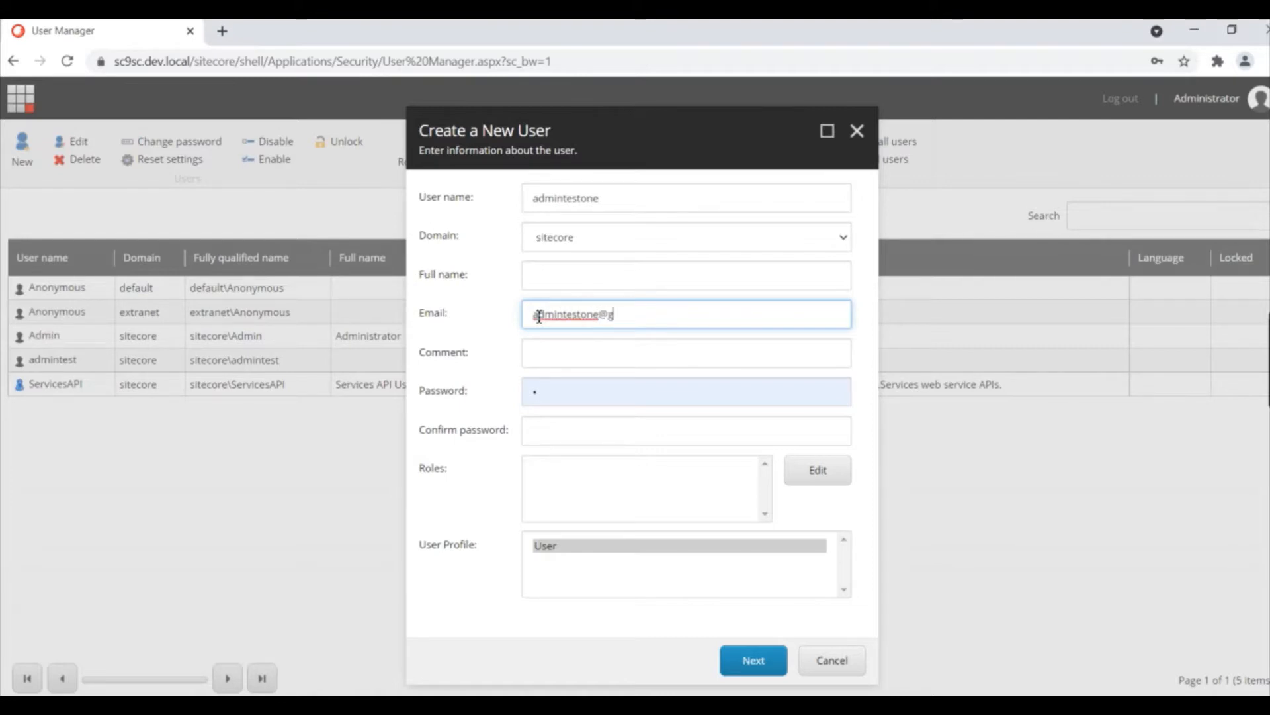
{"action": "left_click", "coordinate": [546, 432]}
{"action": "type", "text": "b"}
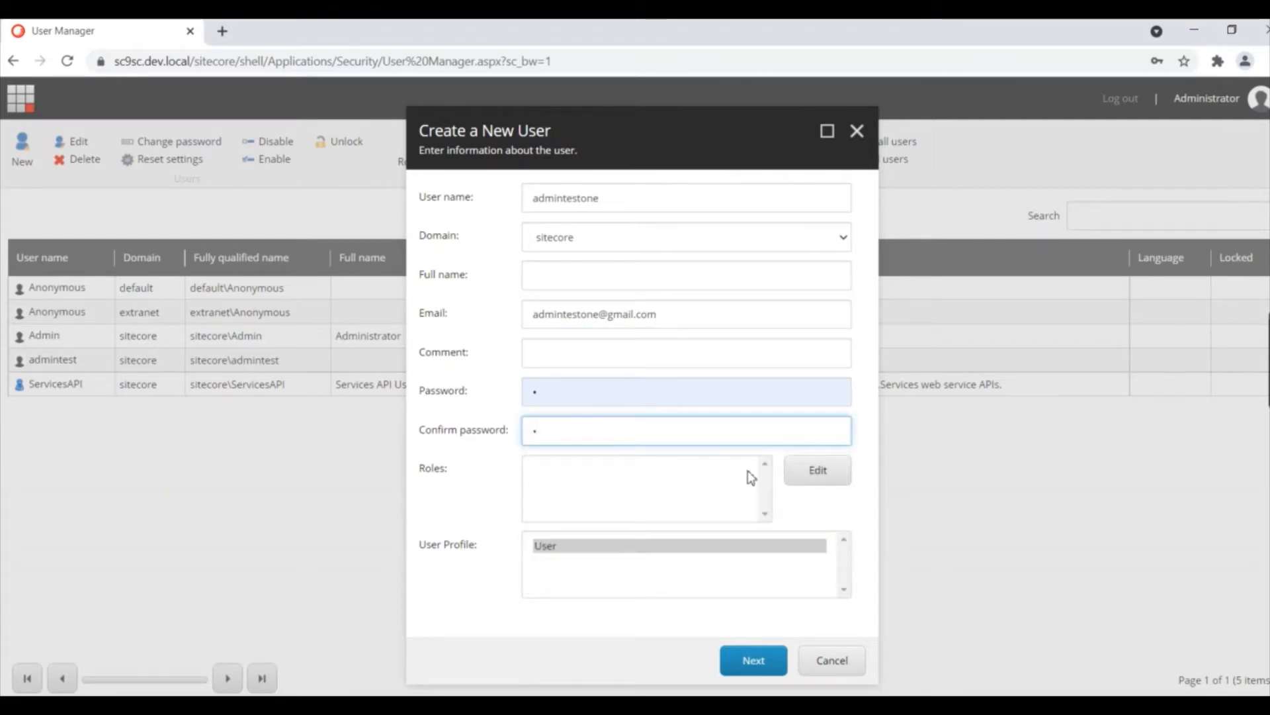
{"action": "left_click", "coordinate": [799, 471]}
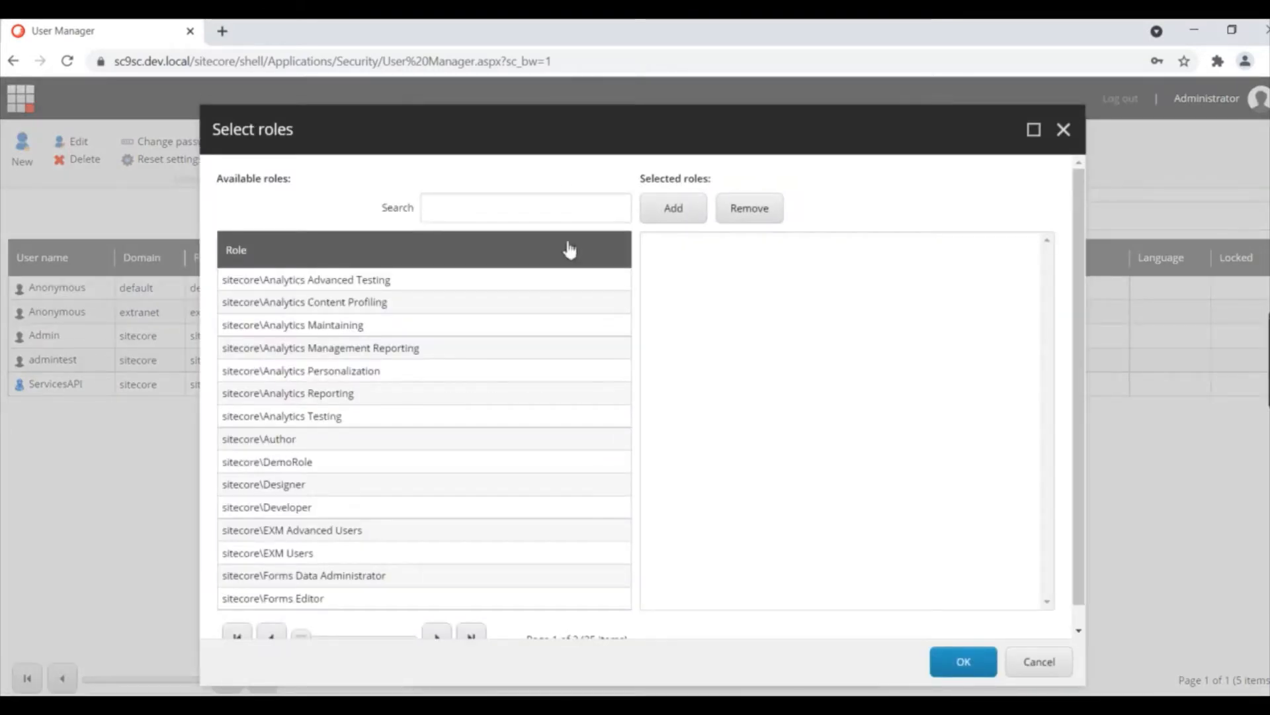
Step: Assign sitecore\DemoRole to the new user and create the account
{"action": "left_click", "coordinate": [558, 213]}
{"action": "type", "text": "demo"}
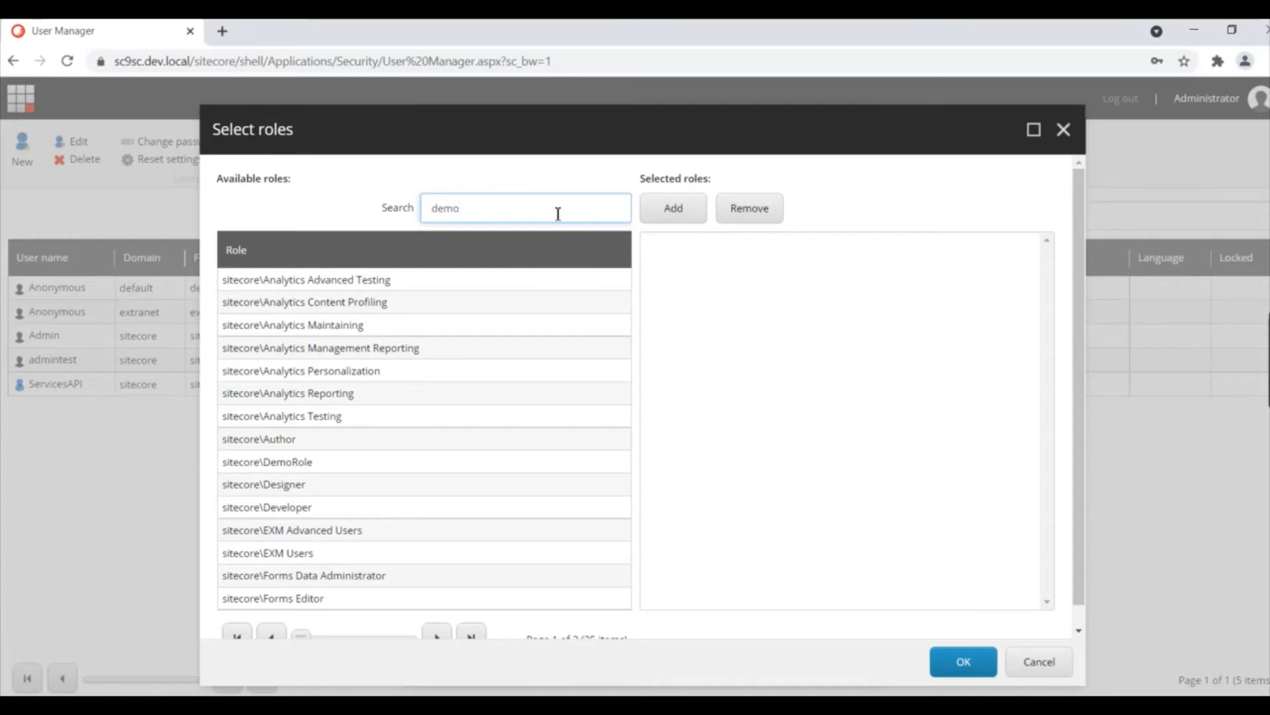
{"action": "key", "text": "Return"}
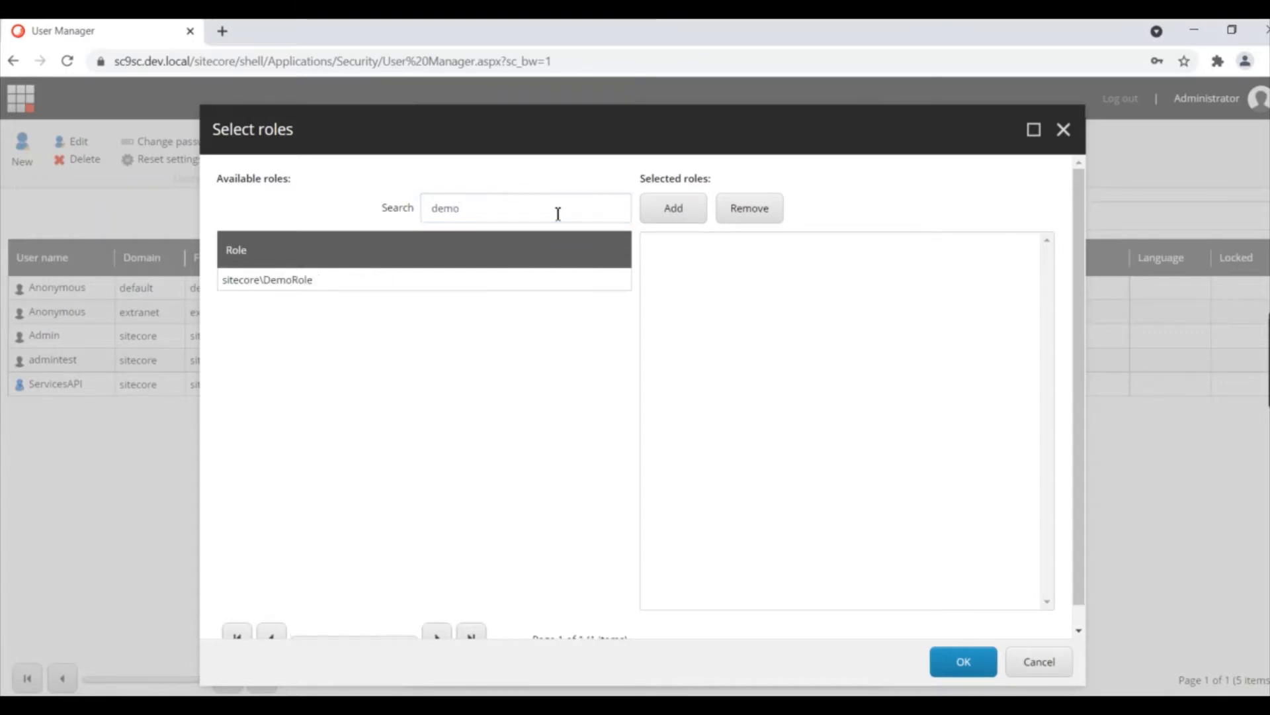
{"action": "double_click", "coordinate": [479, 280]}
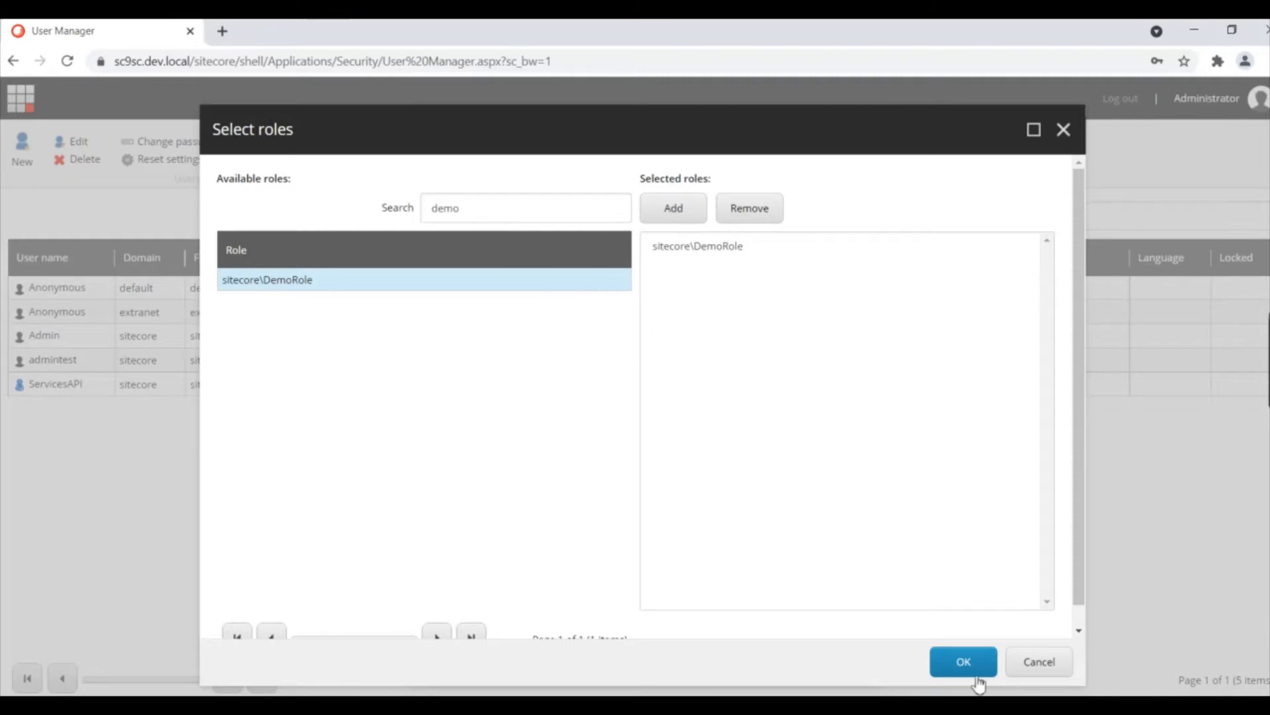
{"action": "left_click", "coordinate": [960, 667]}
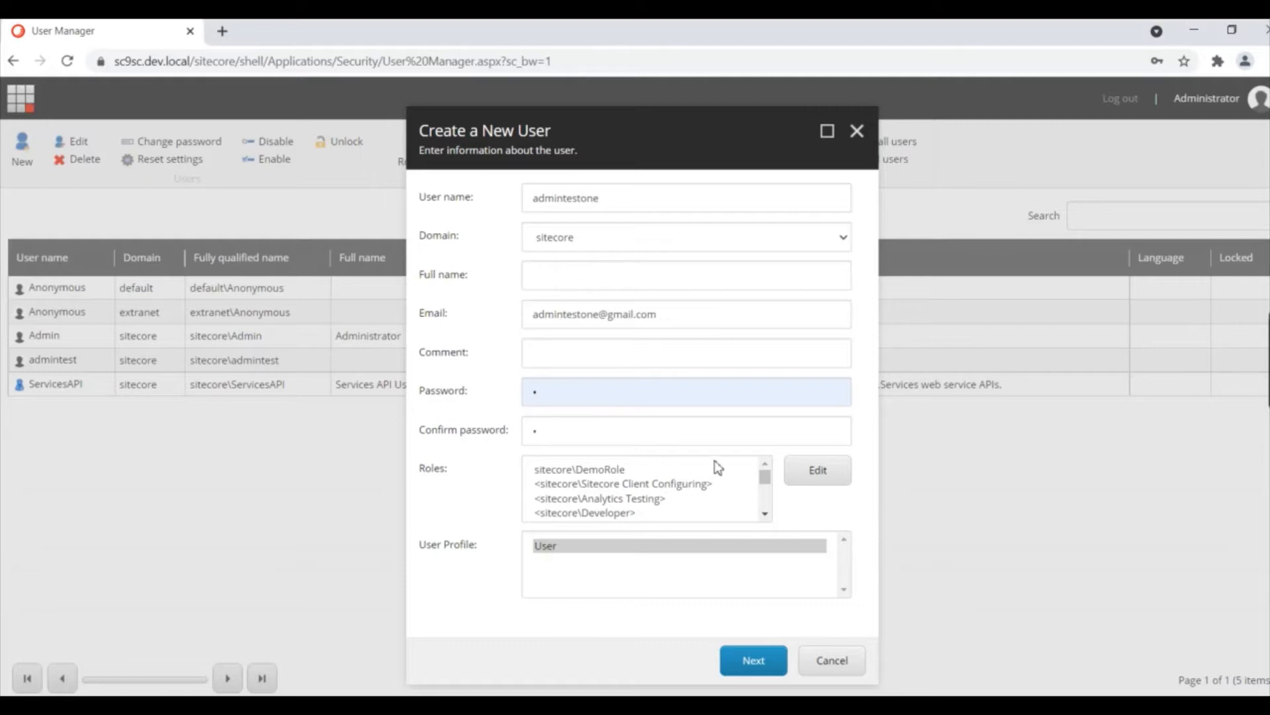
{"action": "left_click", "coordinate": [766, 514]}
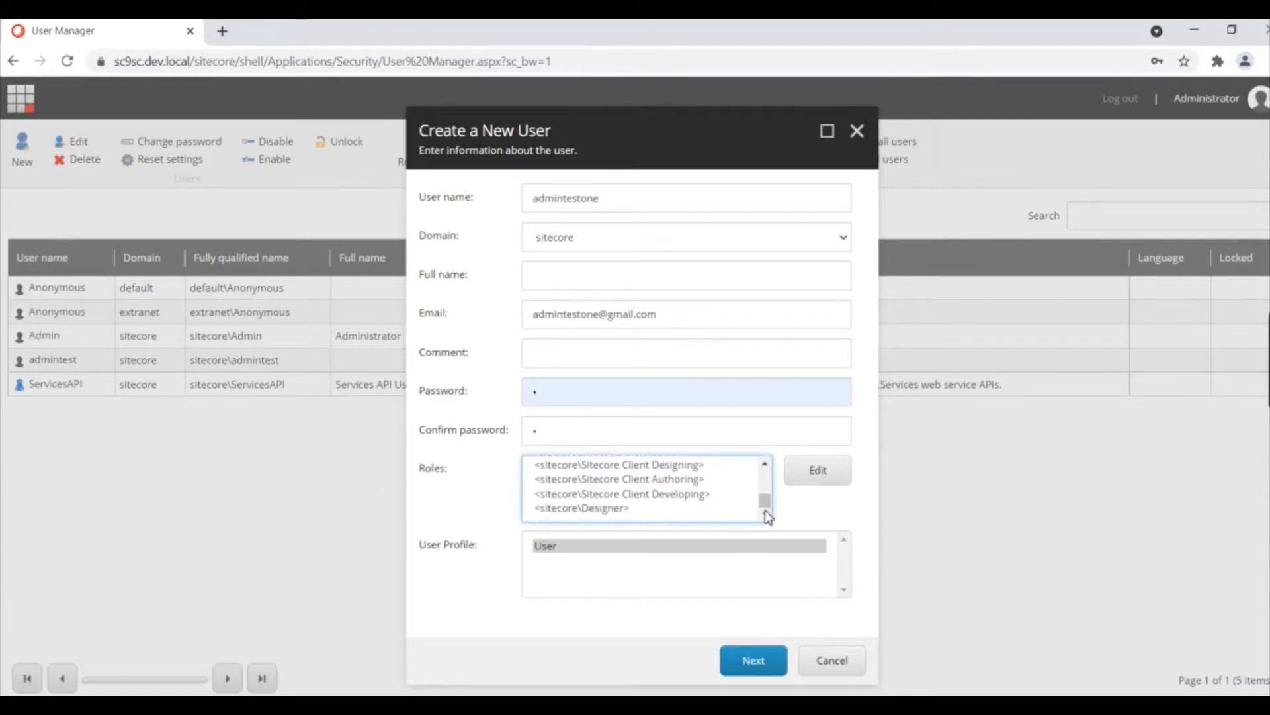
{"action": "left_click", "coordinate": [750, 660]}
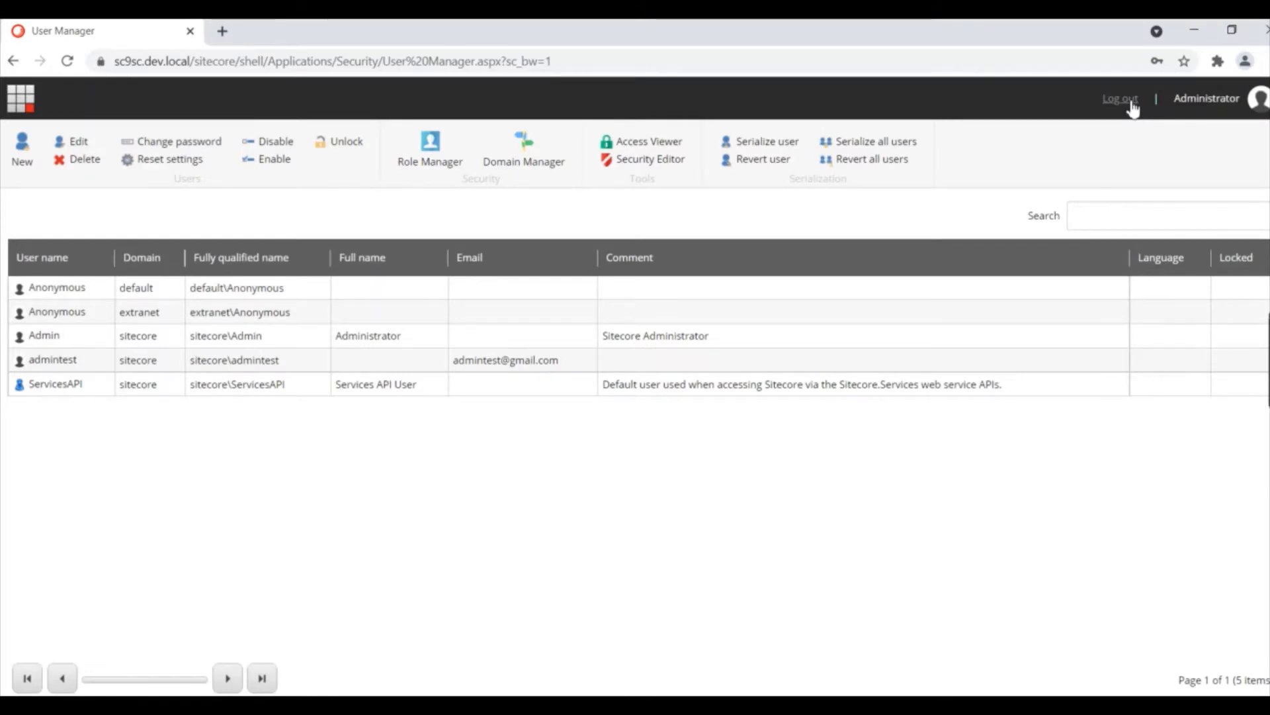
Step: Log out of the admin session and sign in as the test user with saved credentials
{"action": "left_click", "coordinate": [1131, 101]}
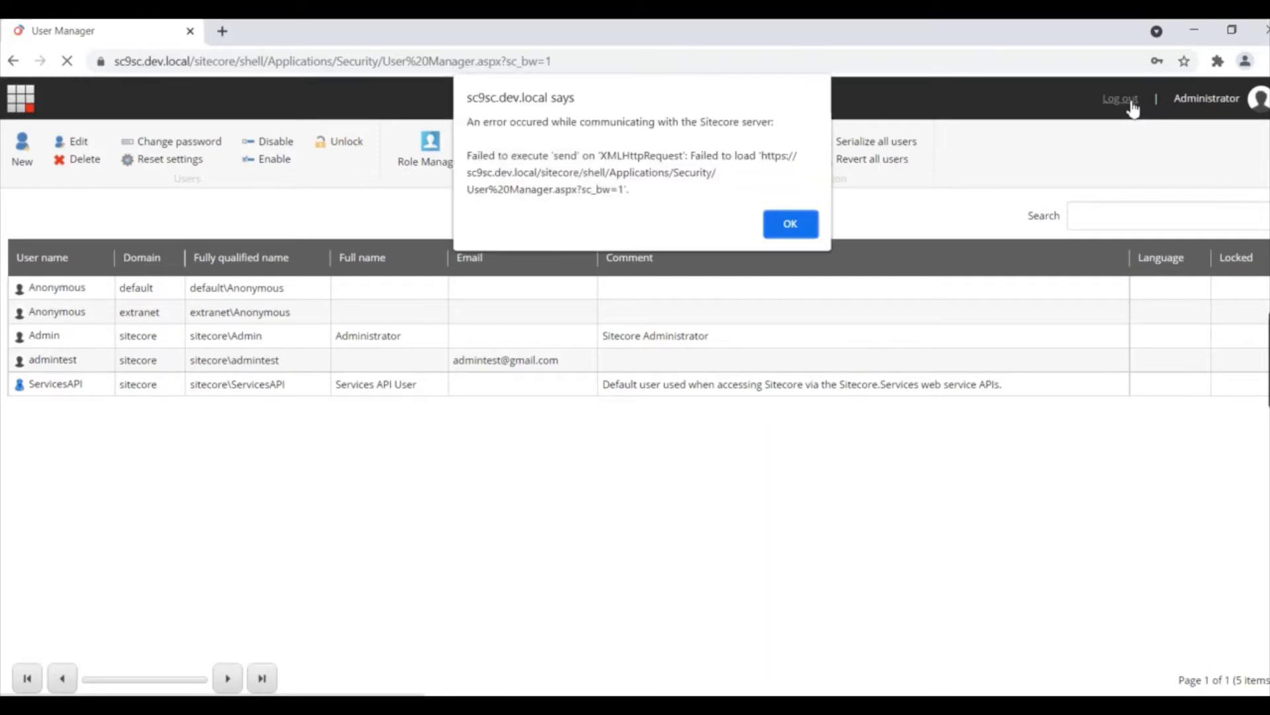
{"action": "left_click", "coordinate": [782, 235]}
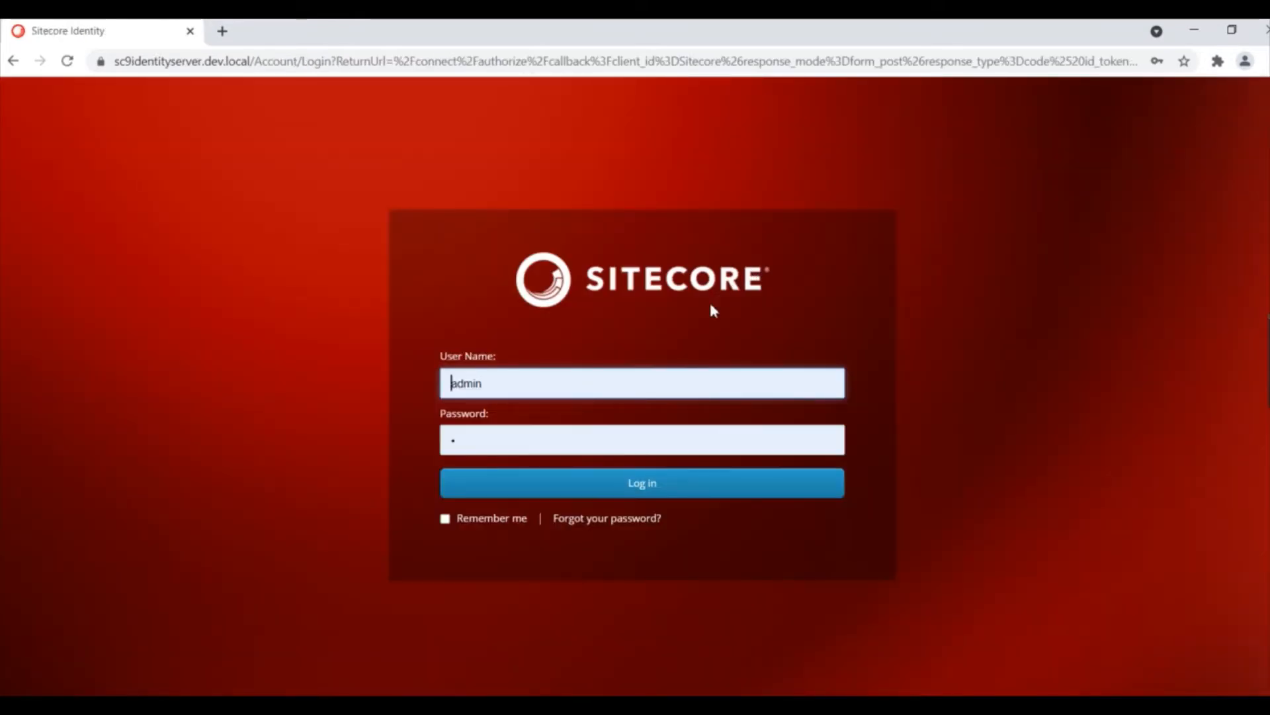
{"action": "left_click", "coordinate": [638, 388]}
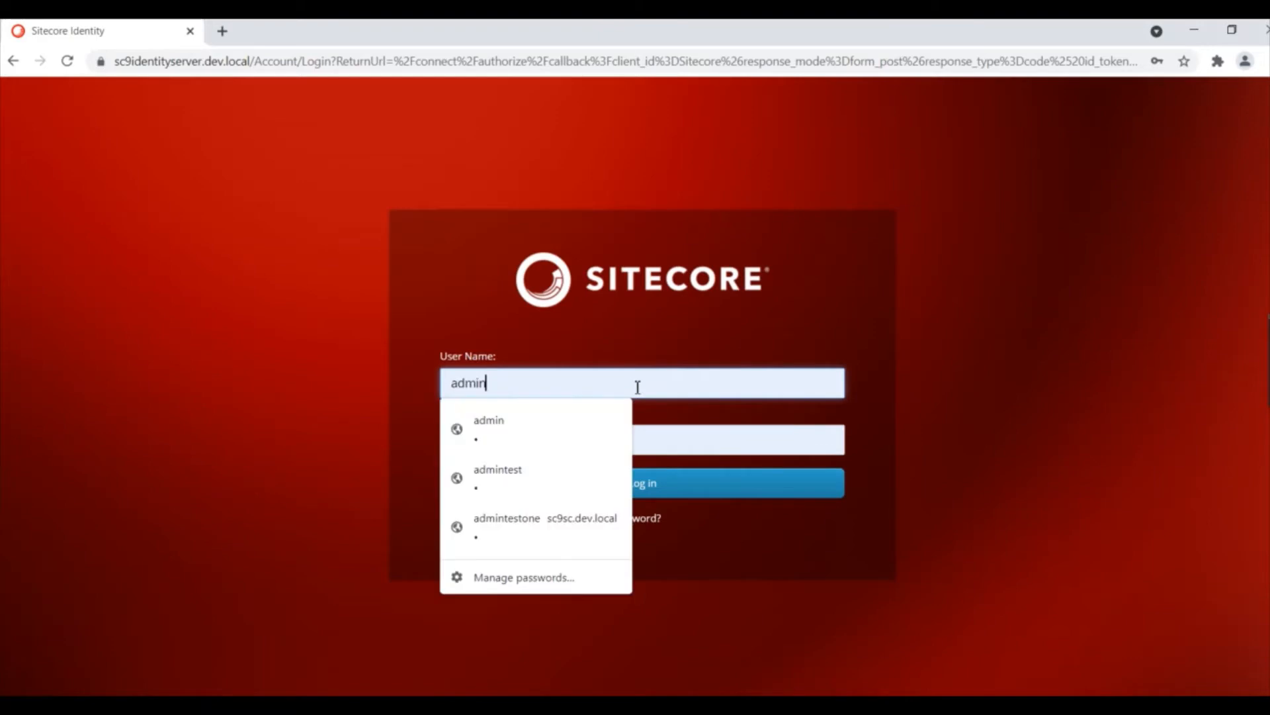
{"action": "left_click", "coordinate": [582, 526]}
{"action": "left_click", "coordinate": [654, 487]}
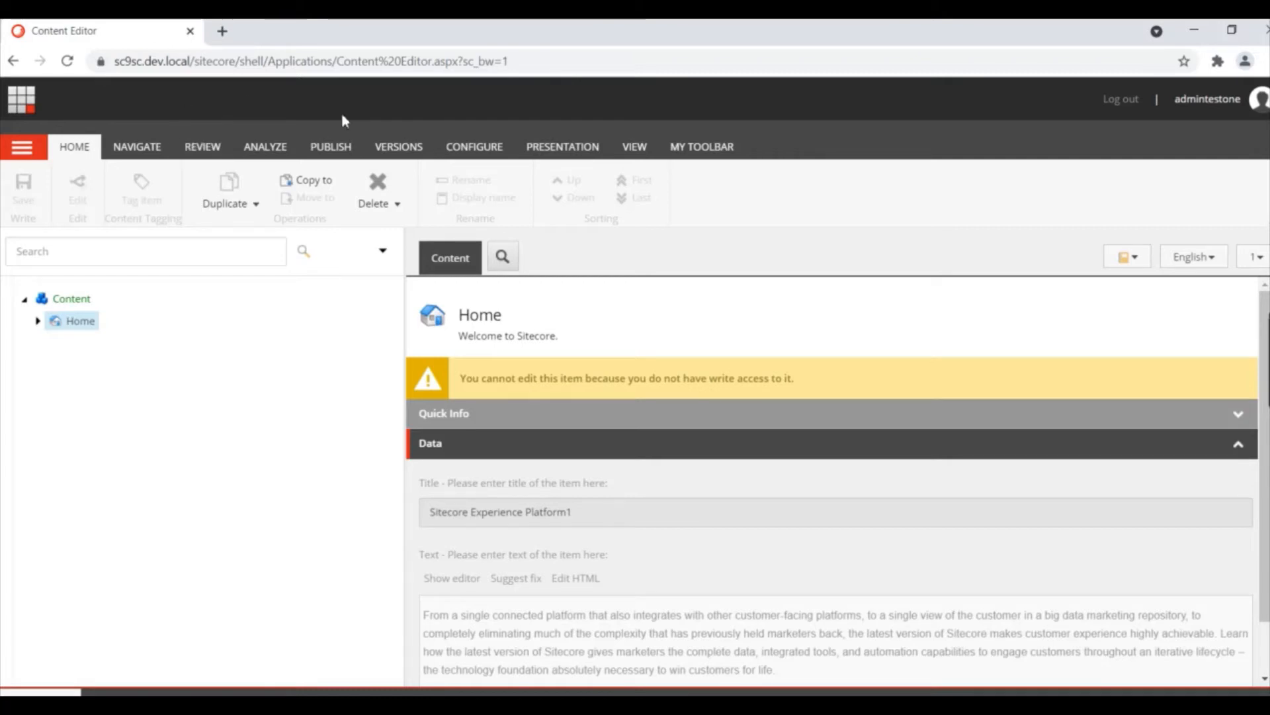
Step: Inspect the test user's PUBLISH ribbon options, then log out
{"action": "left_click", "coordinate": [331, 151]}
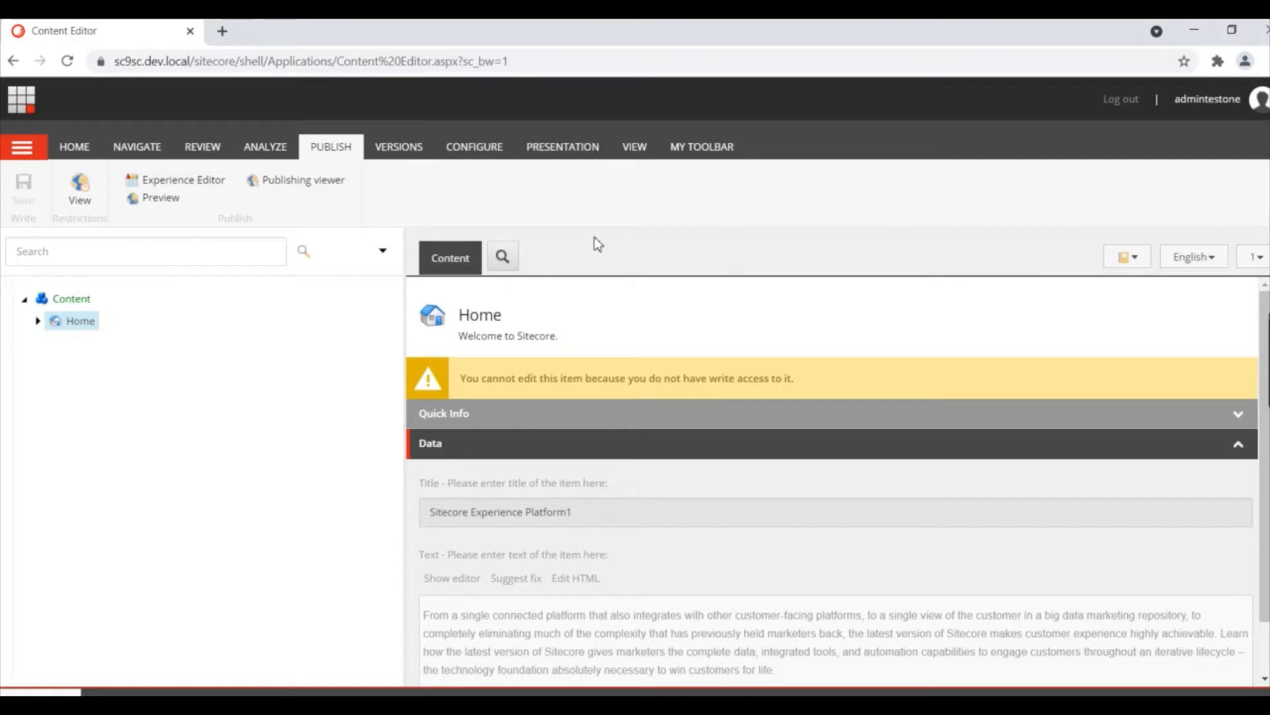
{"action": "left_click", "coordinate": [1120, 100]}
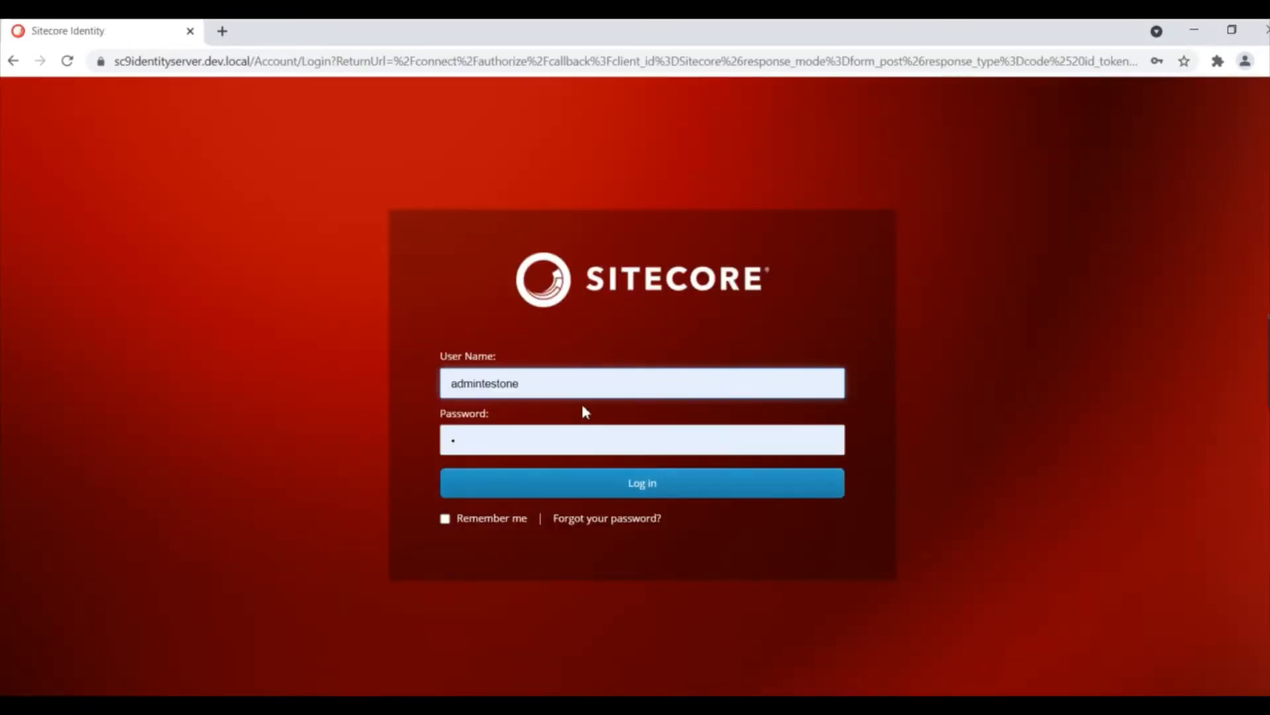
Step: Sign back in as admin and select DemoRole in the Role Manager
{"action": "left_click", "coordinate": [561, 376]}
{"action": "key", "text": "BackSpace"}
{"action": "key", "text": "BackSpace"}
{"action": "key", "text": "BackSpace"}
{"action": "key", "text": "BackSpace"}
{"action": "key", "text": "BackSpace"}
{"action": "key", "text": "BackSpace"}
{"action": "key", "text": "BackSpace"}
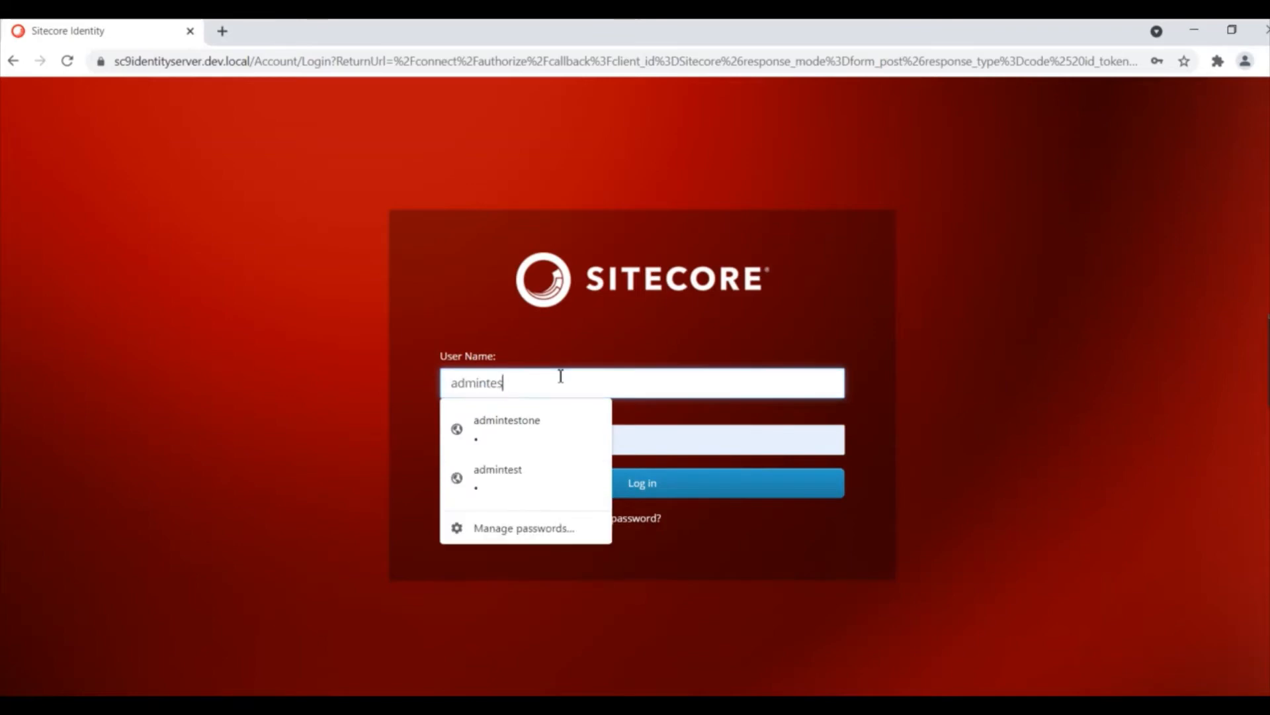
{"action": "left_click", "coordinate": [810, 609]}
{"action": "left_click", "coordinate": [667, 483]}
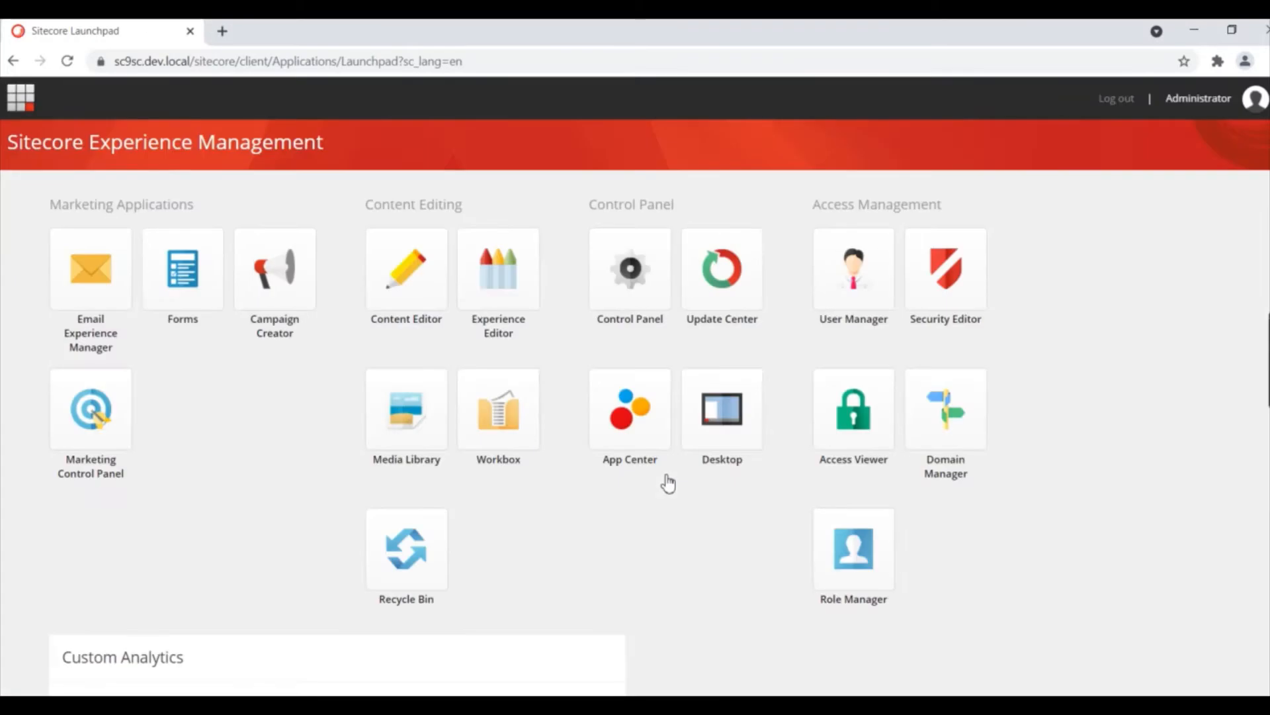
{"action": "left_click", "coordinate": [845, 572]}
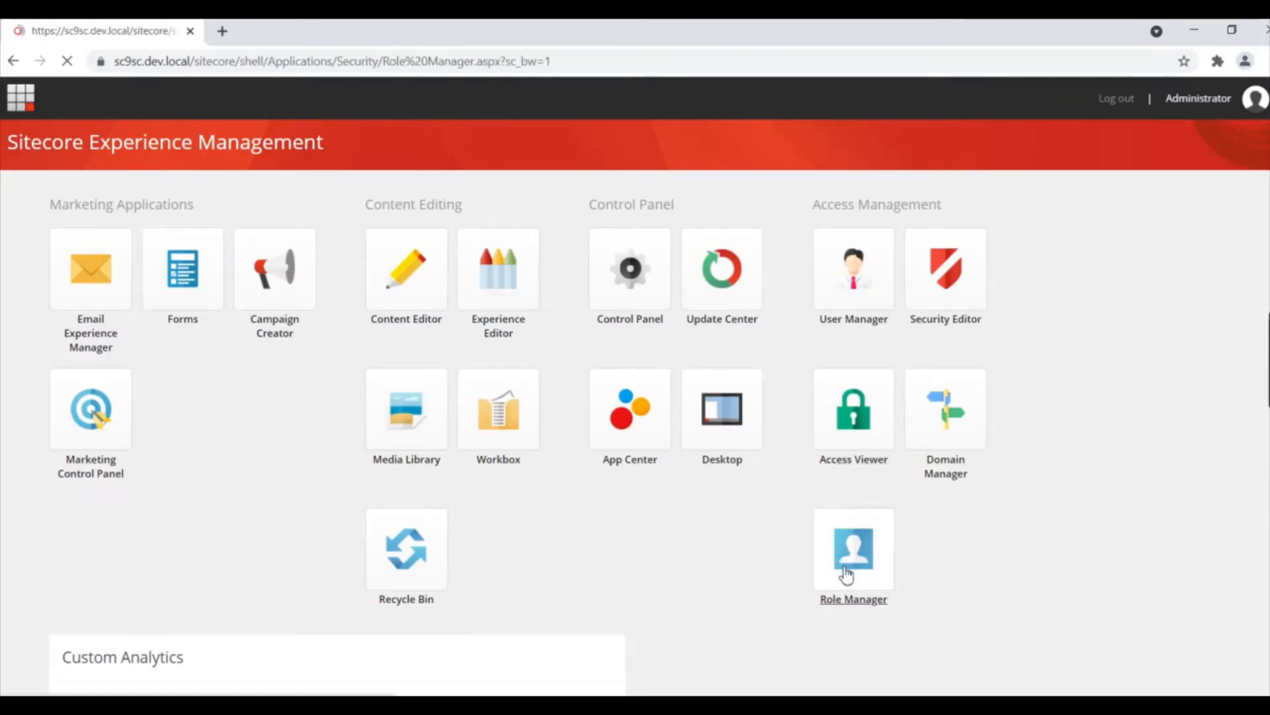
{"action": "double_click", "coordinate": [83, 471]}
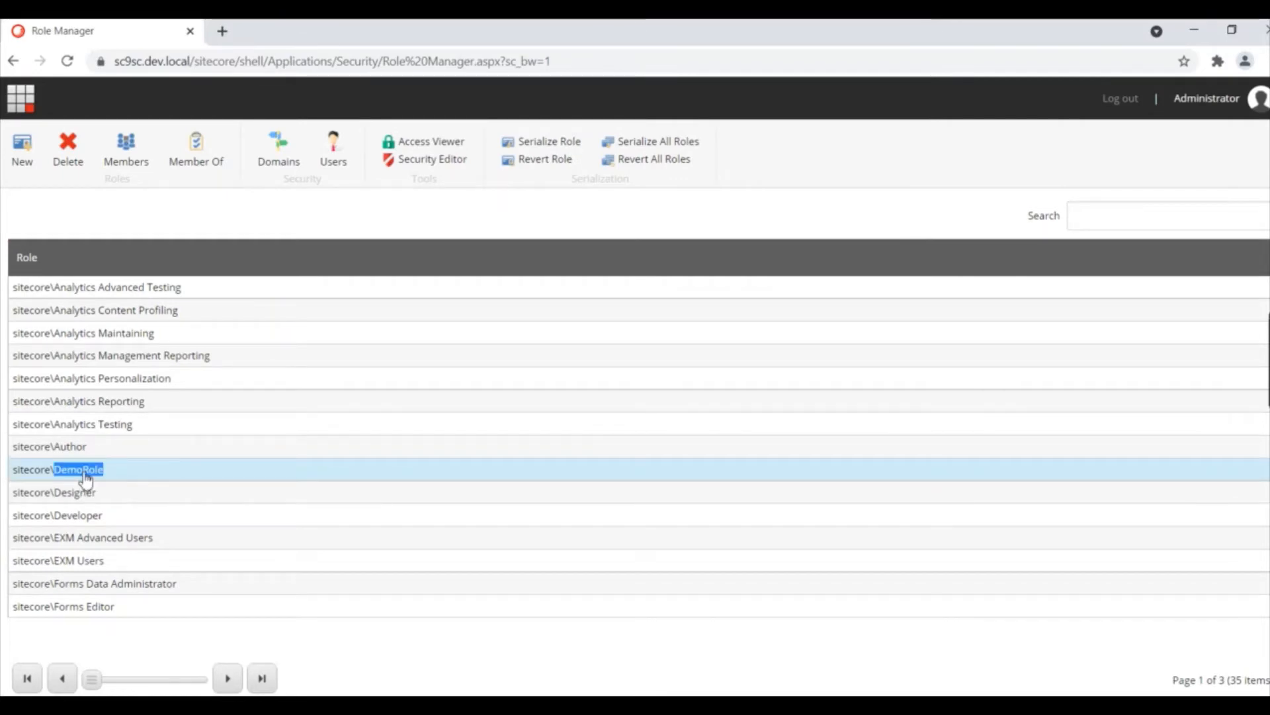
Step: Make DemoRole a member of Sitecore Client Publishing via a 'publish' search
{"action": "left_click", "coordinate": [195, 159]}
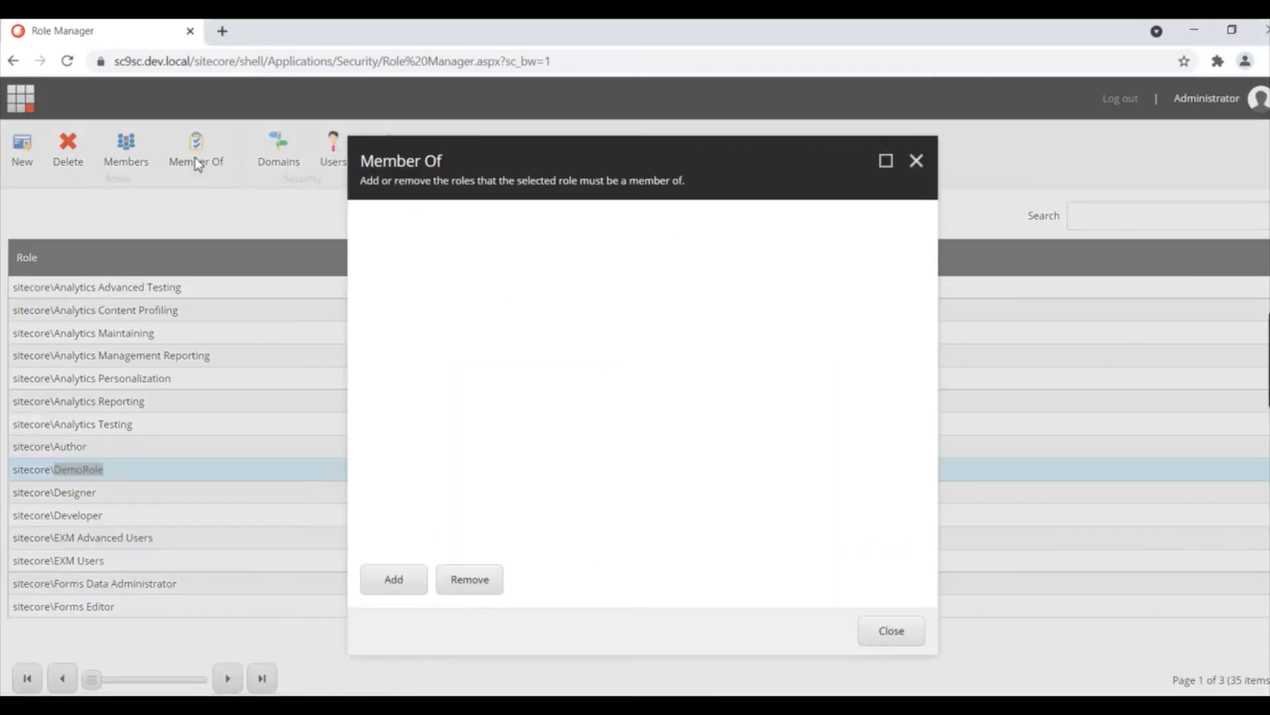
{"action": "left_click", "coordinate": [387, 586]}
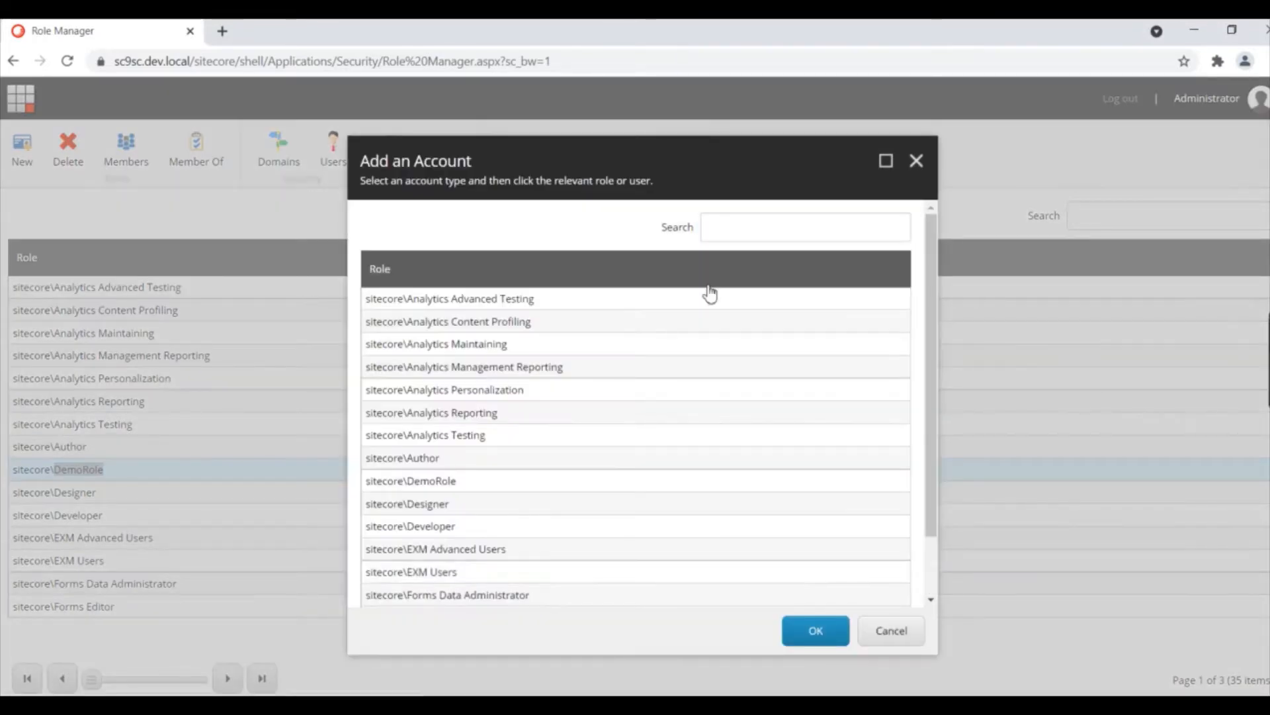
{"action": "left_click", "coordinate": [735, 232]}
{"action": "type", "text": "publish"}
{"action": "key", "text": "Return"}
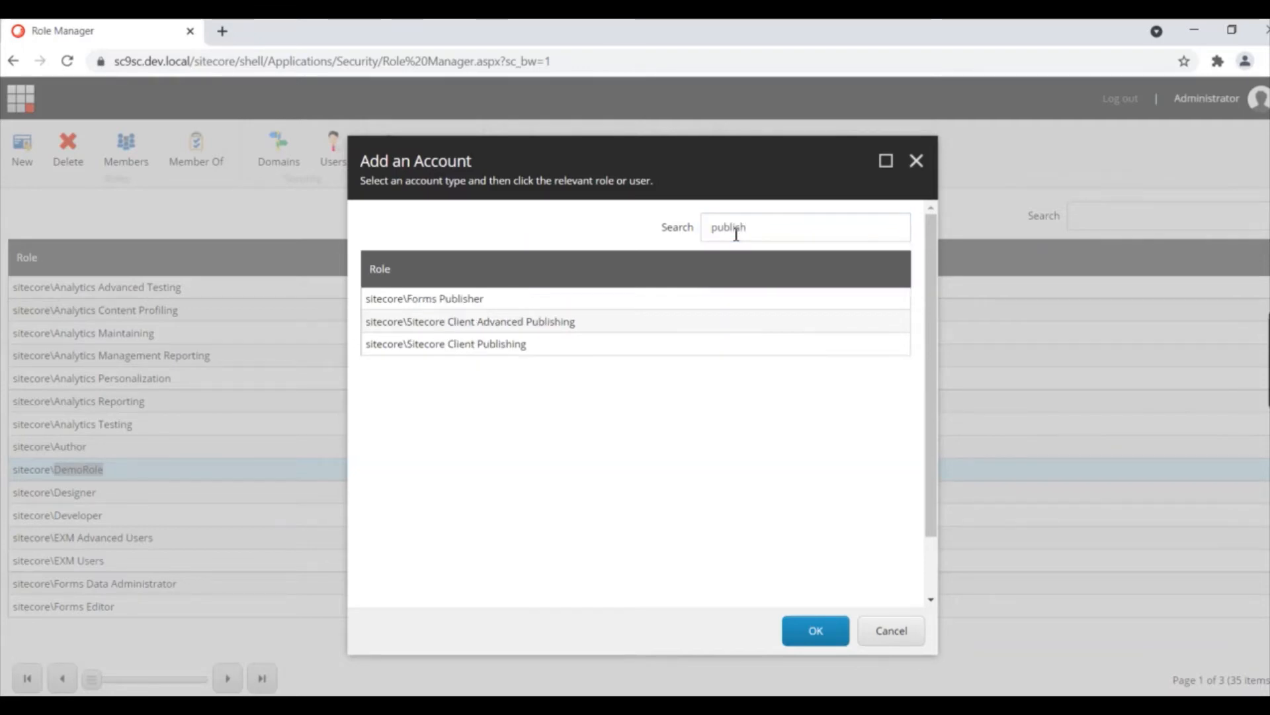
{"action": "double_click", "coordinate": [501, 344]}
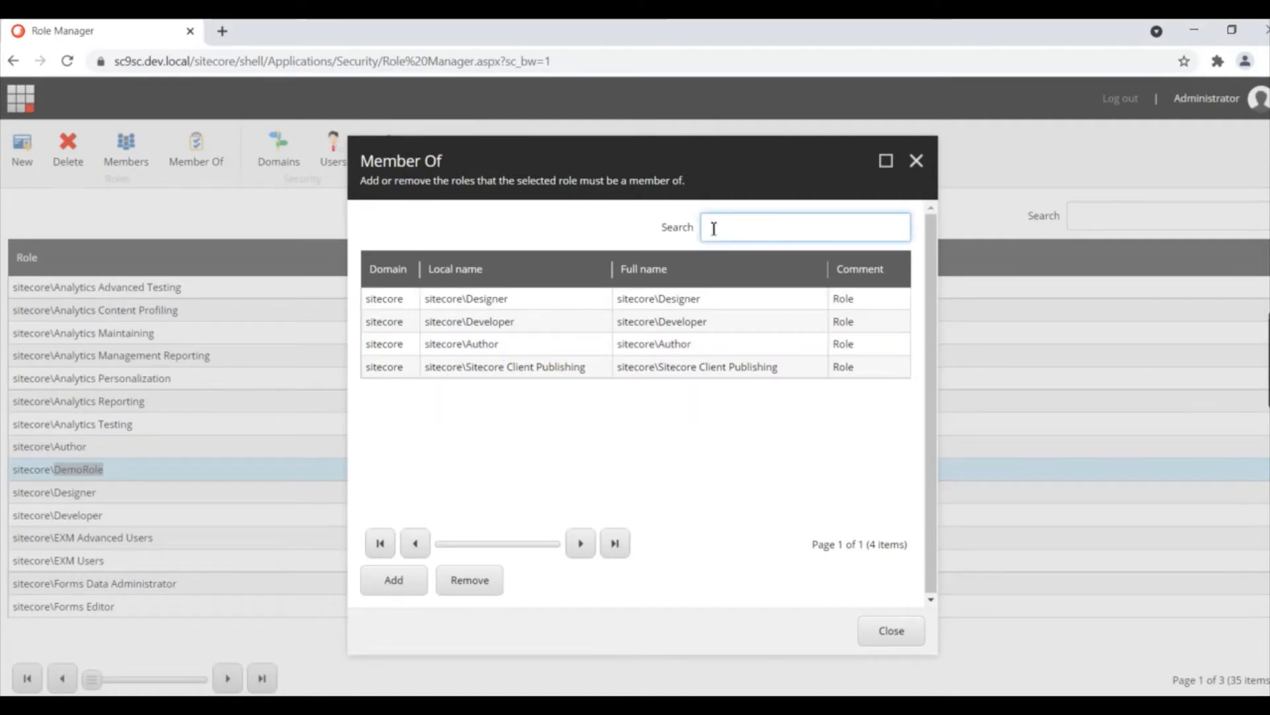
Step: Also add DemoRole to Sitecore Client Advanced Publishing and close the memberships
{"action": "left_click", "coordinate": [713, 229]}
{"action": "type", "text": "publish"}
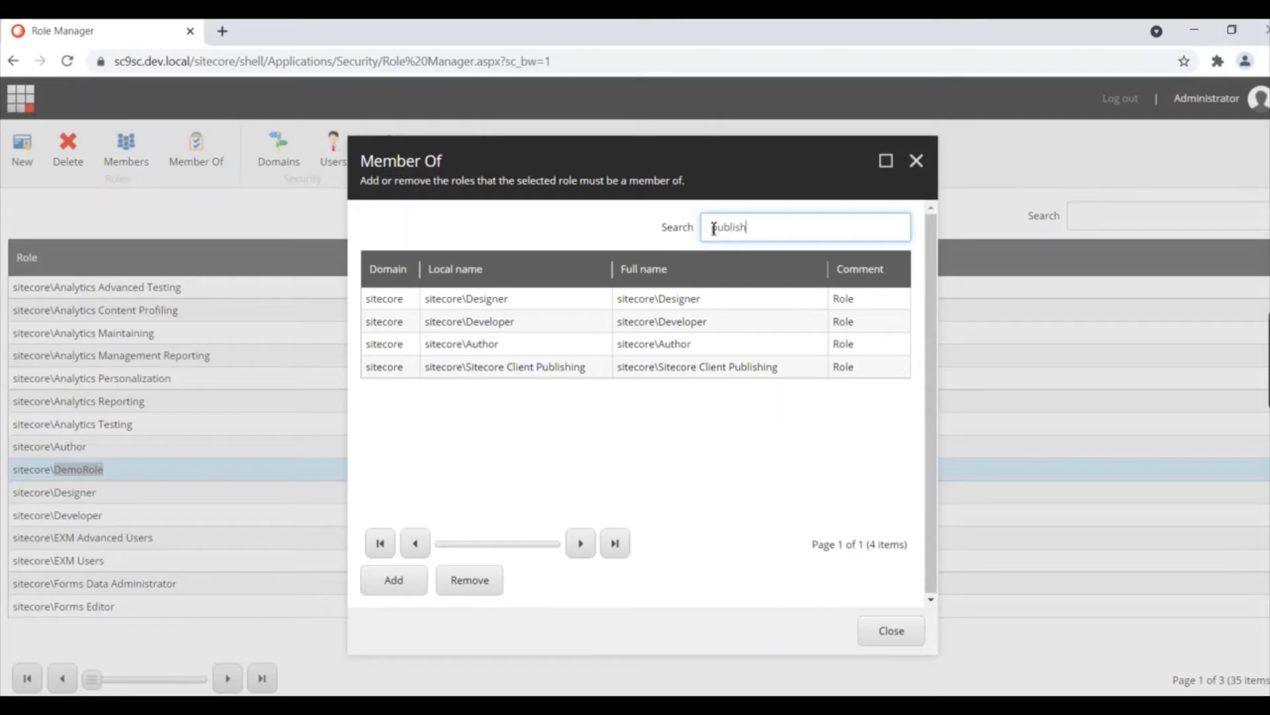
{"action": "key", "text": "Return"}
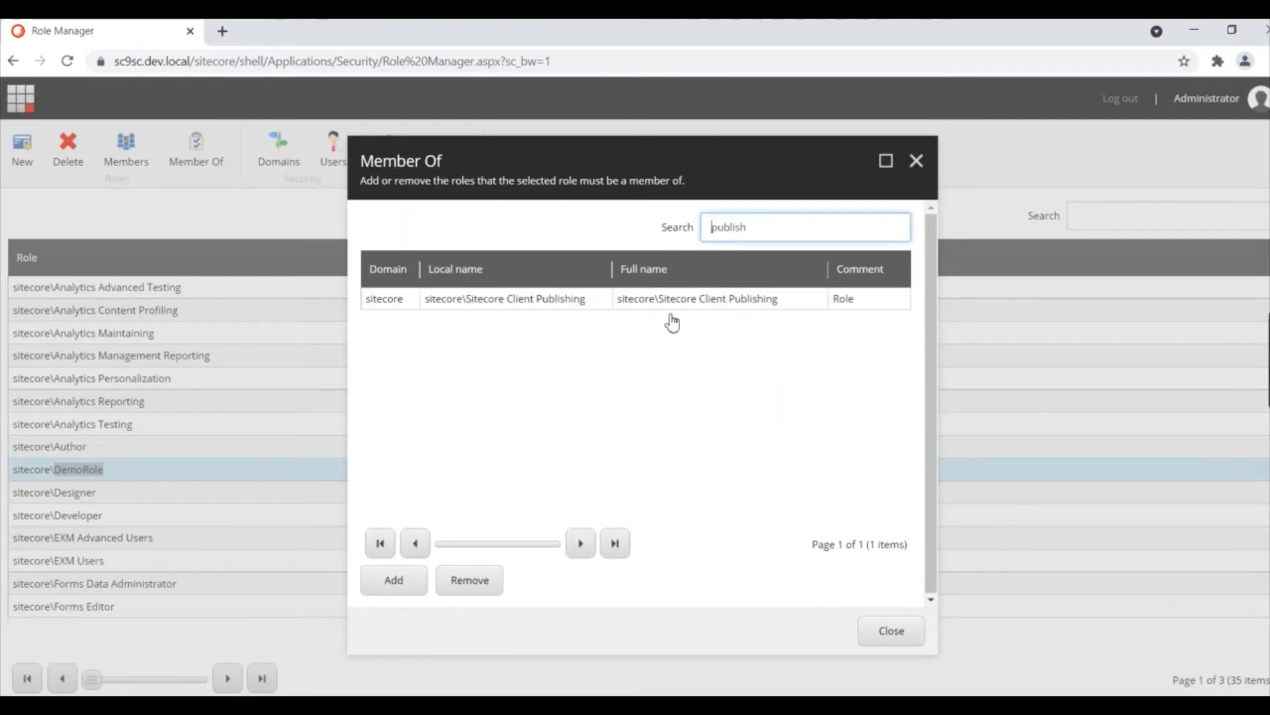
{"action": "left_click", "coordinate": [397, 579]}
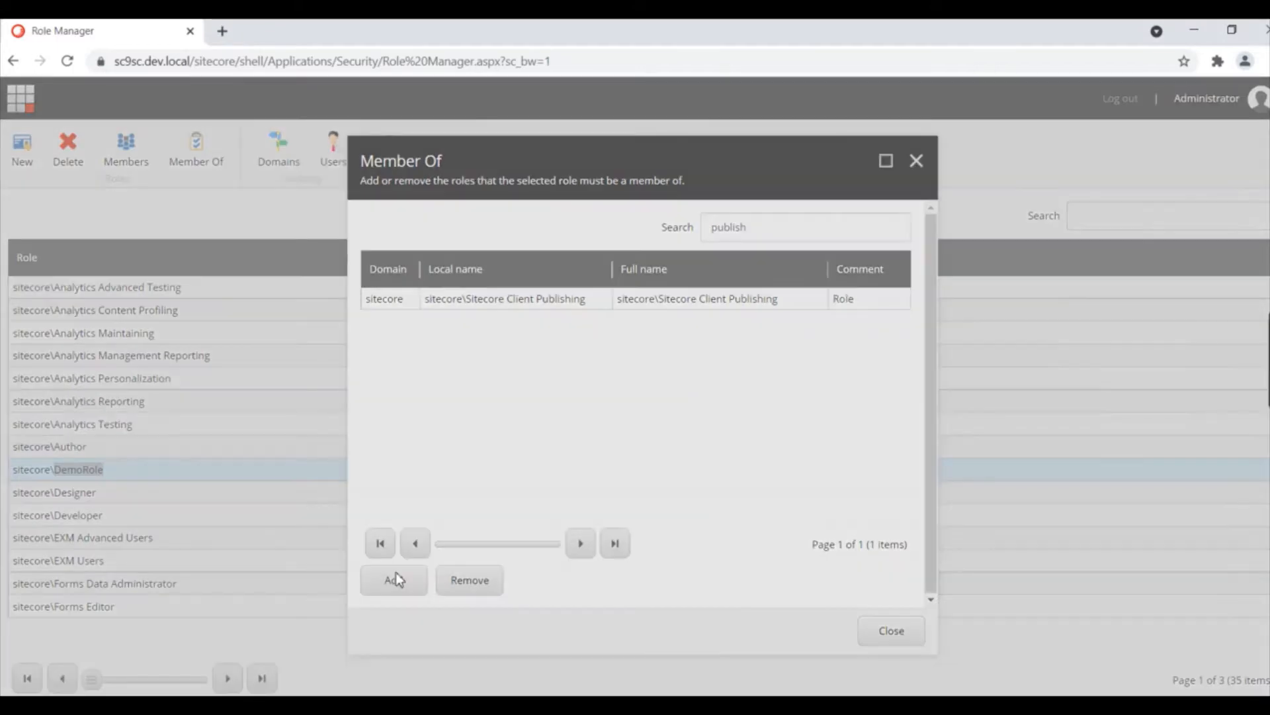
{"action": "left_click", "coordinate": [724, 228]}
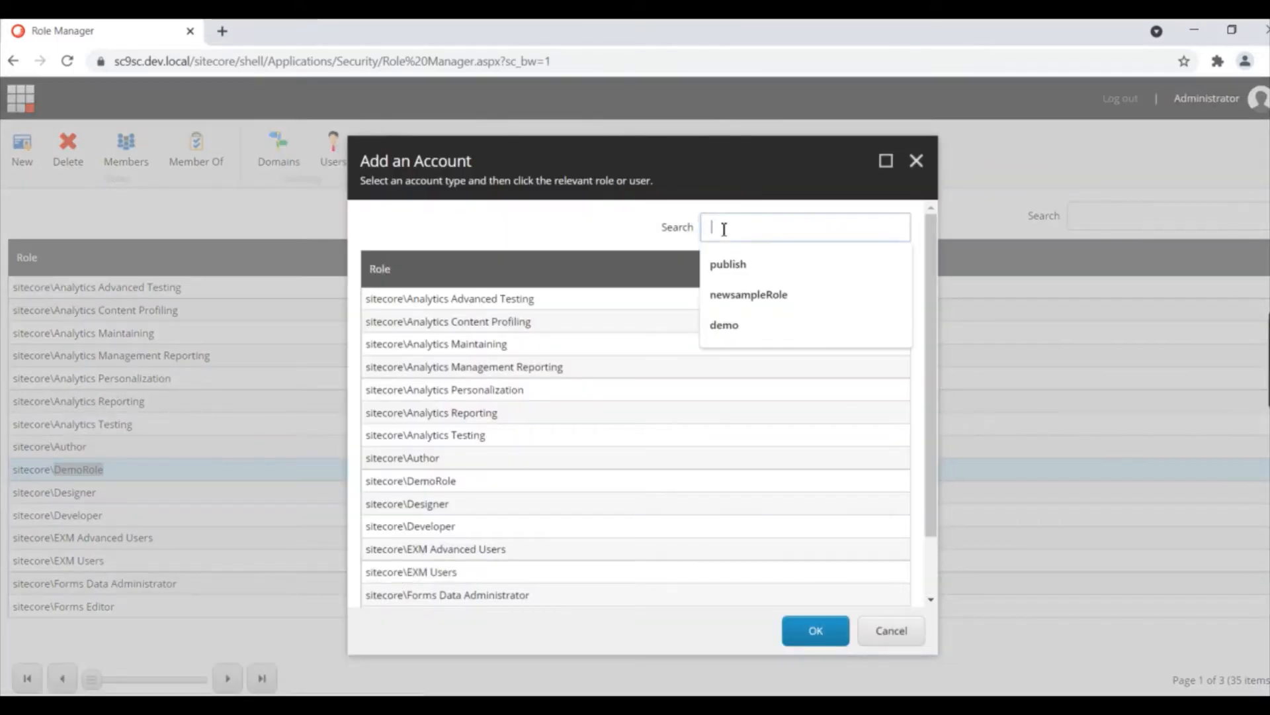
{"action": "left_click", "coordinate": [727, 264]}
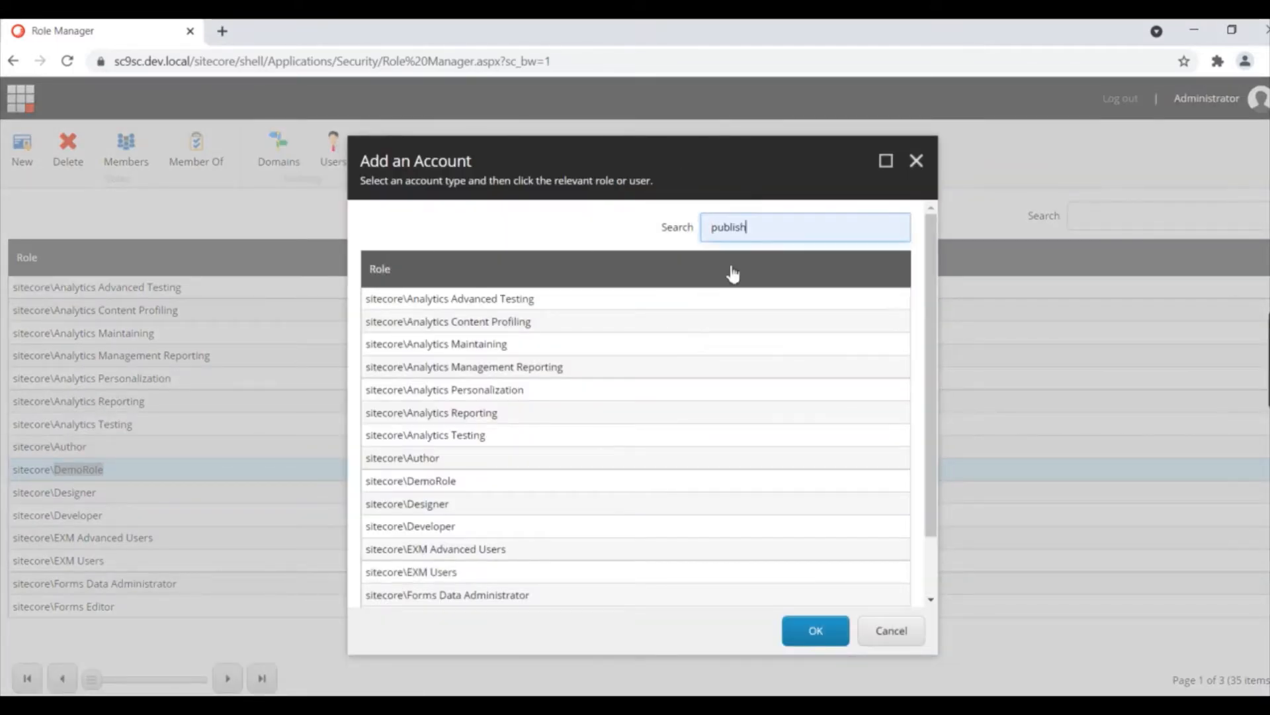
{"action": "key", "text": "Return"}
{"action": "left_click", "coordinate": [520, 324]}
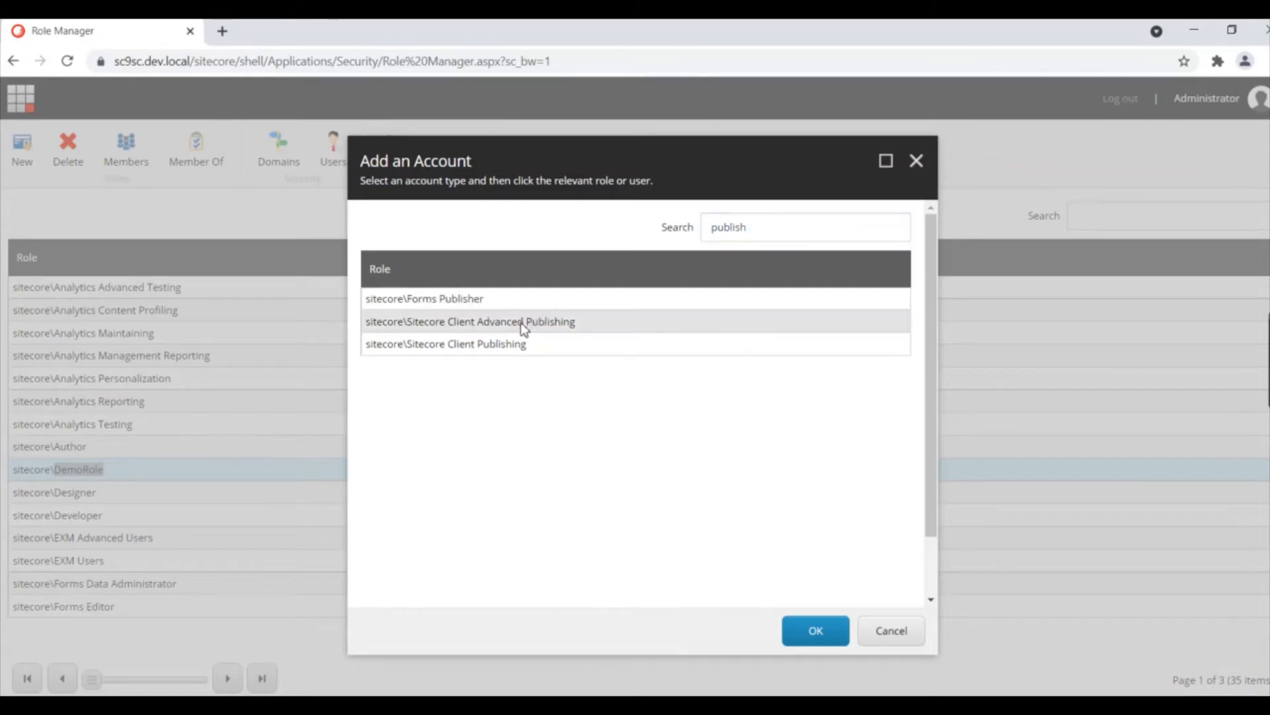
{"action": "double_click", "coordinate": [522, 324]}
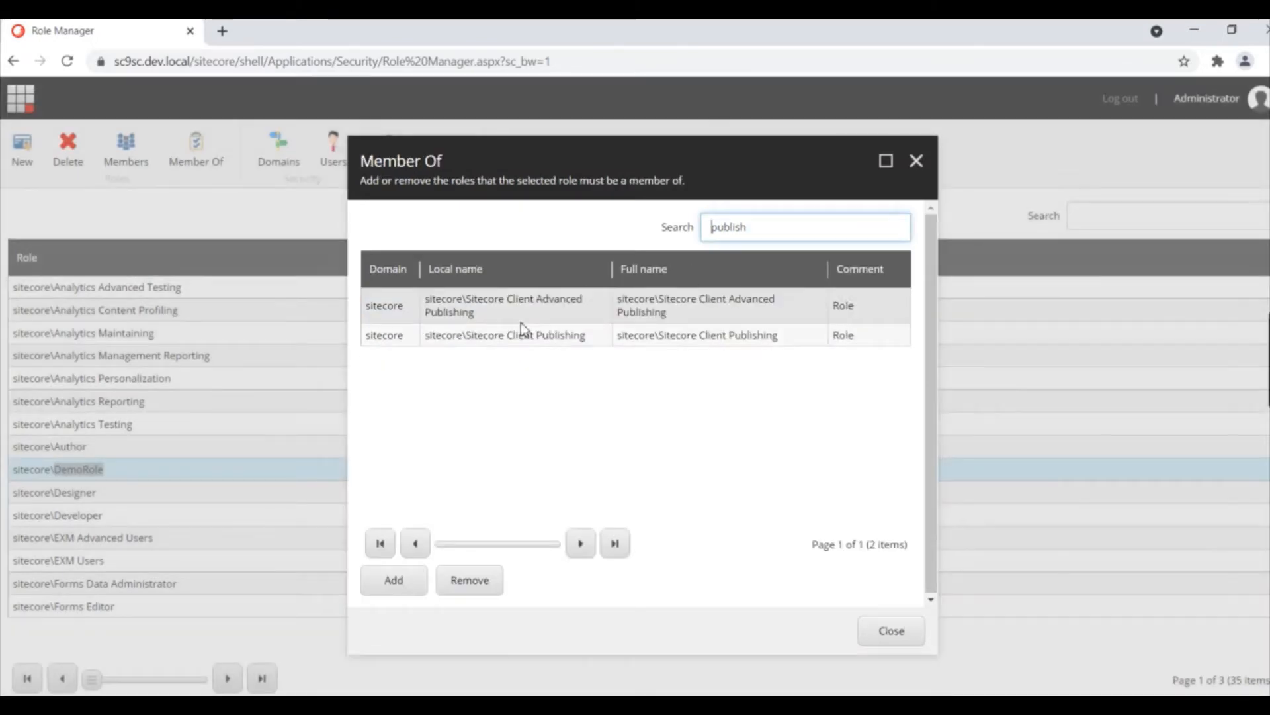
{"action": "left_click", "coordinate": [883, 630]}
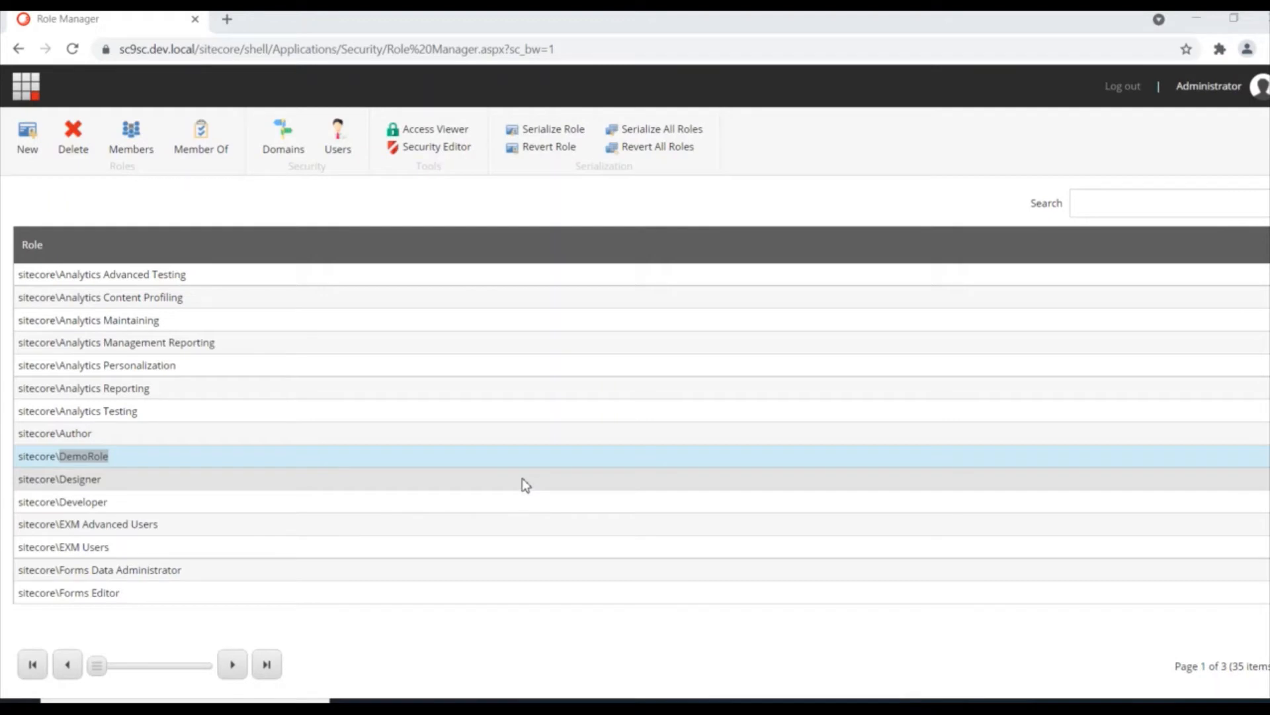
Step: Give DemoRole Read access on Home and Write access on newitem, then close the Security Editor
{"action": "double_click", "coordinate": [84, 460]}
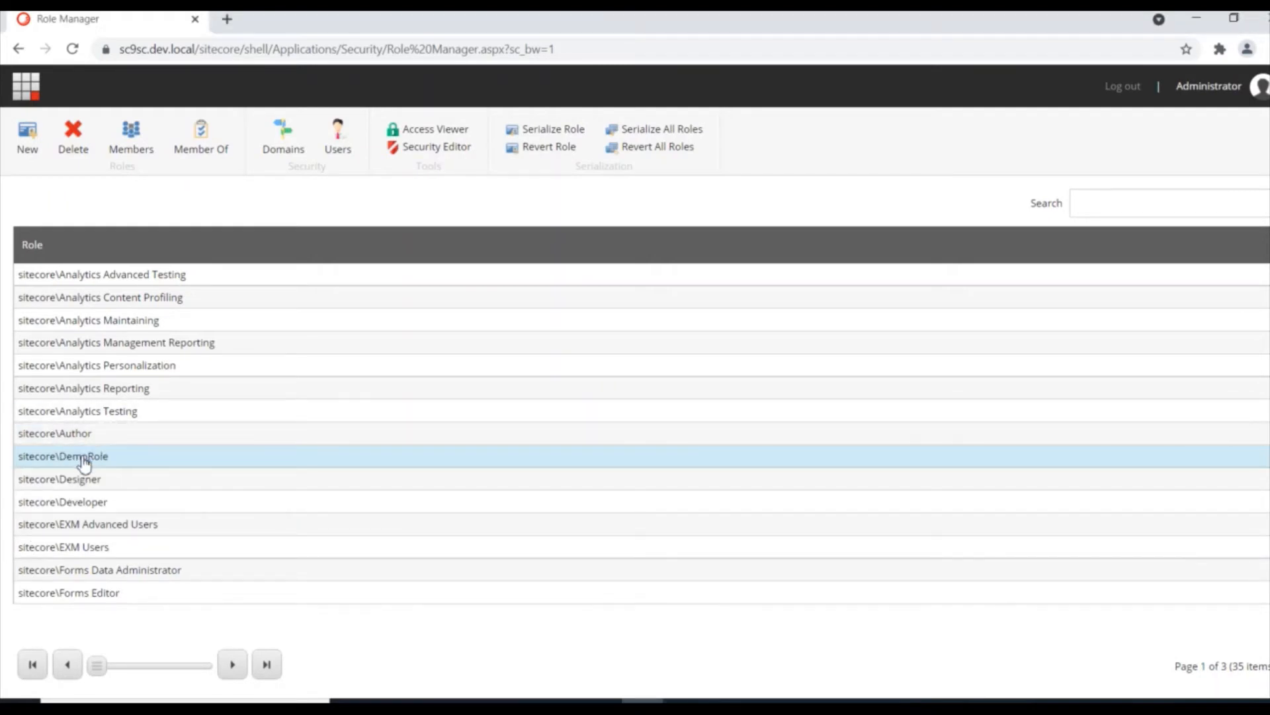
{"action": "left_click", "coordinate": [440, 147]}
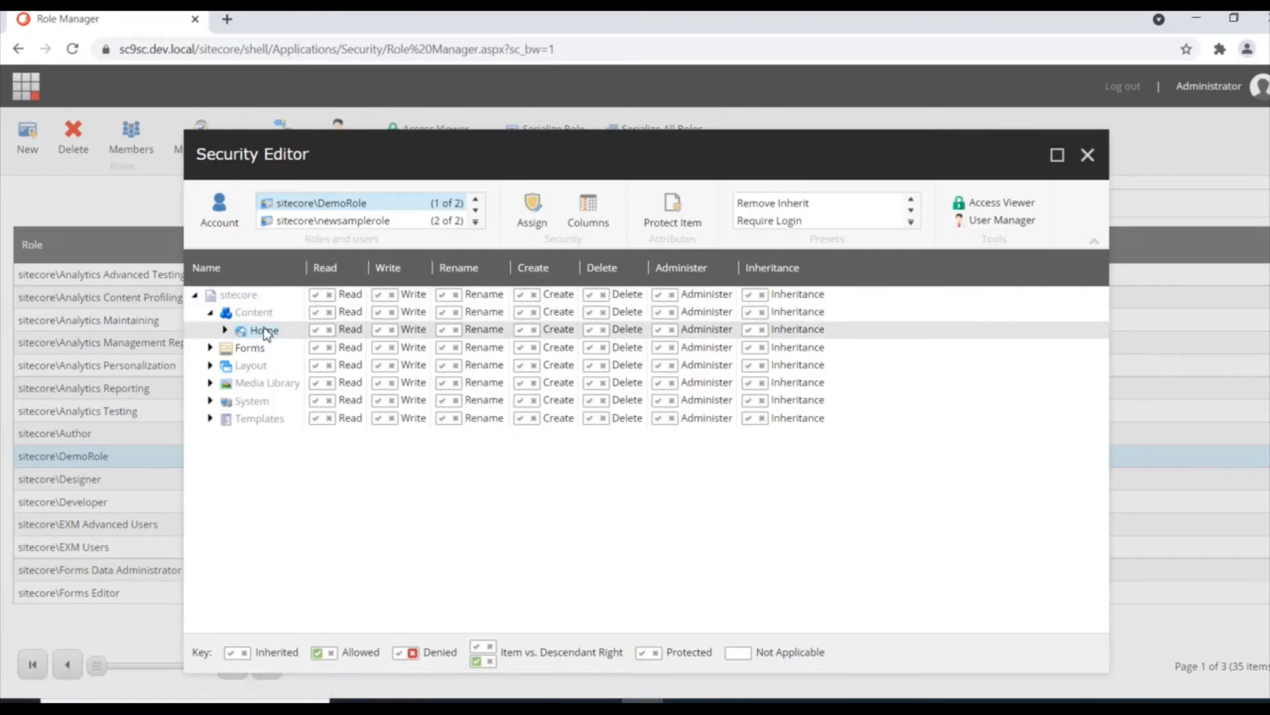
{"action": "left_click", "coordinate": [315, 330]}
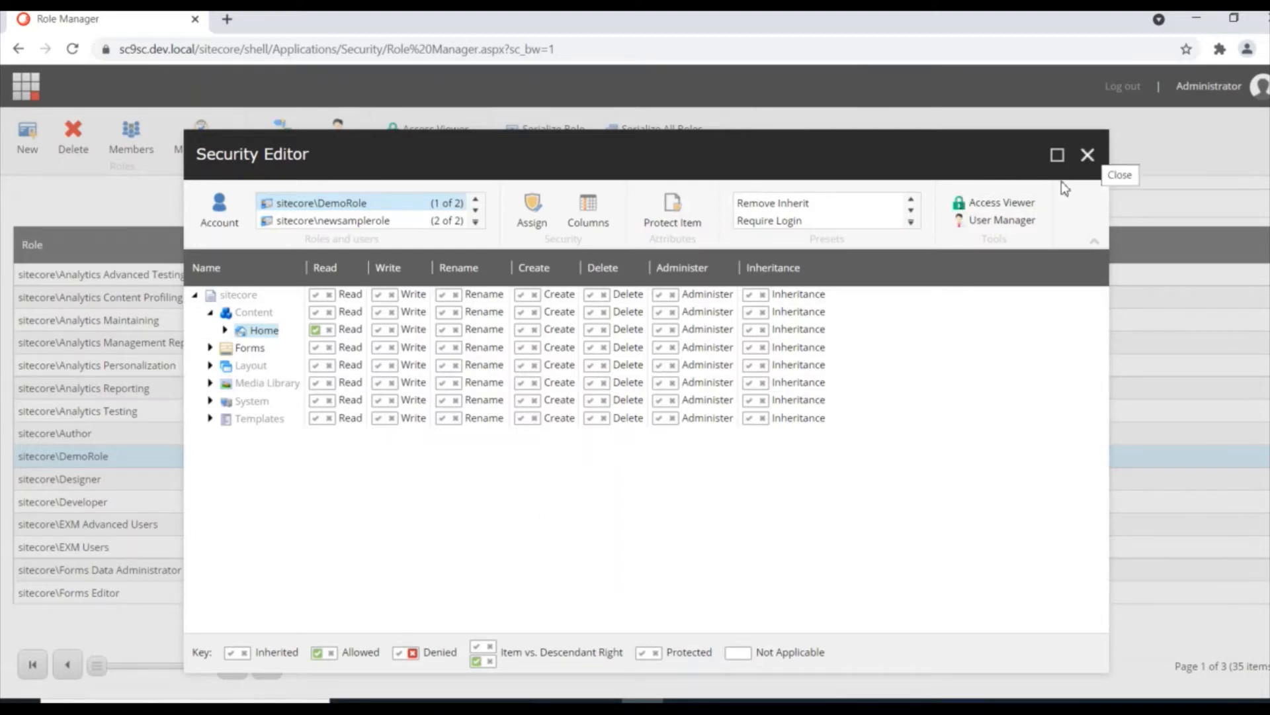
{"action": "left_click", "coordinate": [224, 329]}
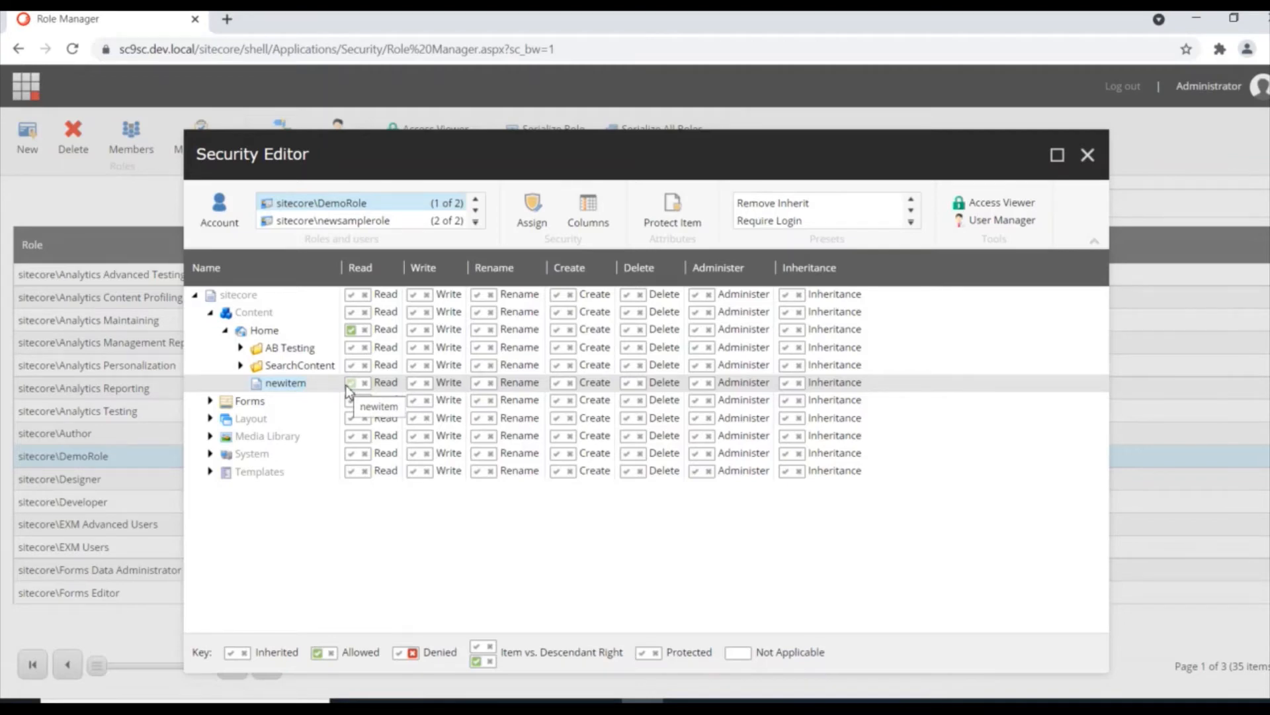
{"action": "left_click", "coordinate": [413, 383]}
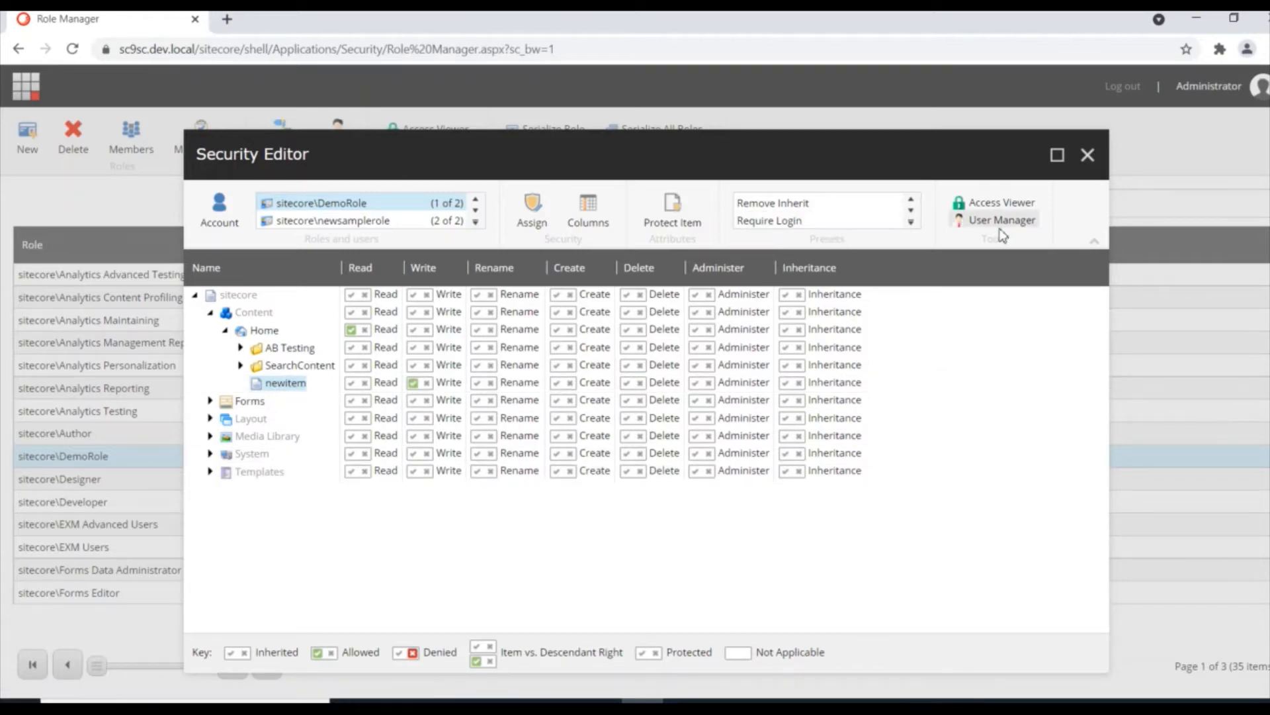
{"action": "left_click", "coordinate": [1087, 155]}
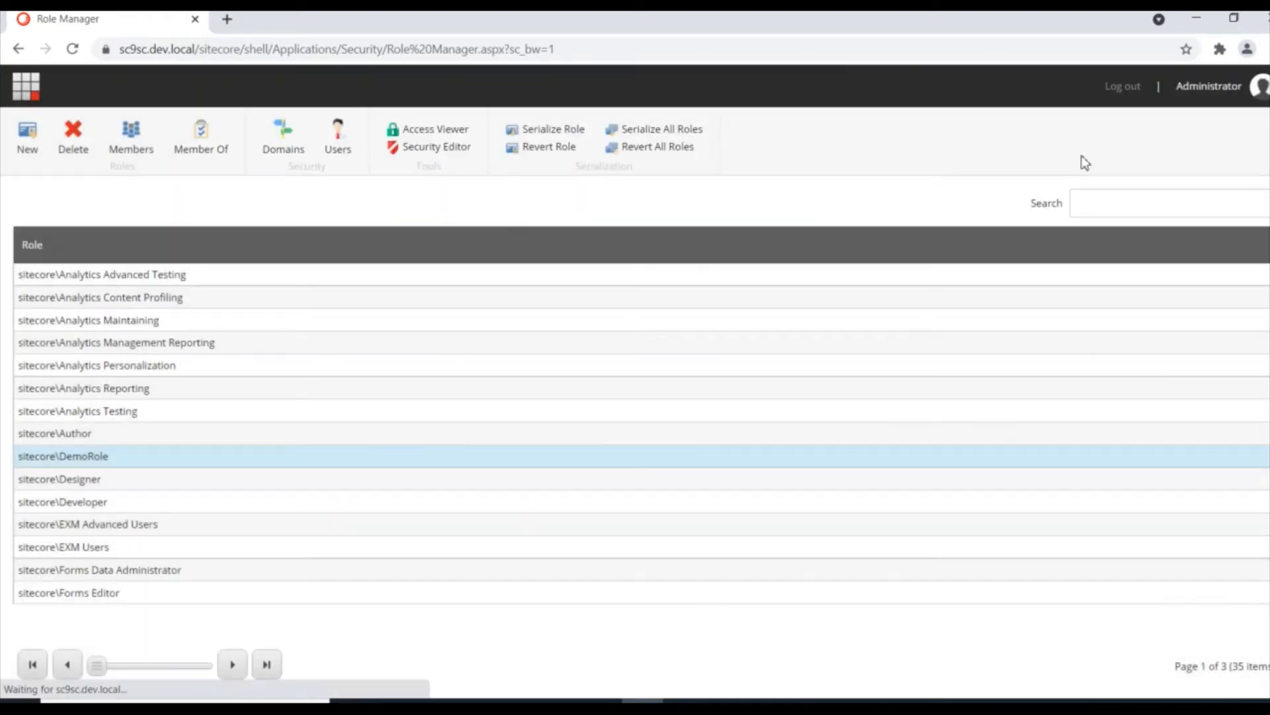
Step: Log out of the administrator session and sign in as the test user
{"action": "left_click", "coordinate": [1134, 88]}
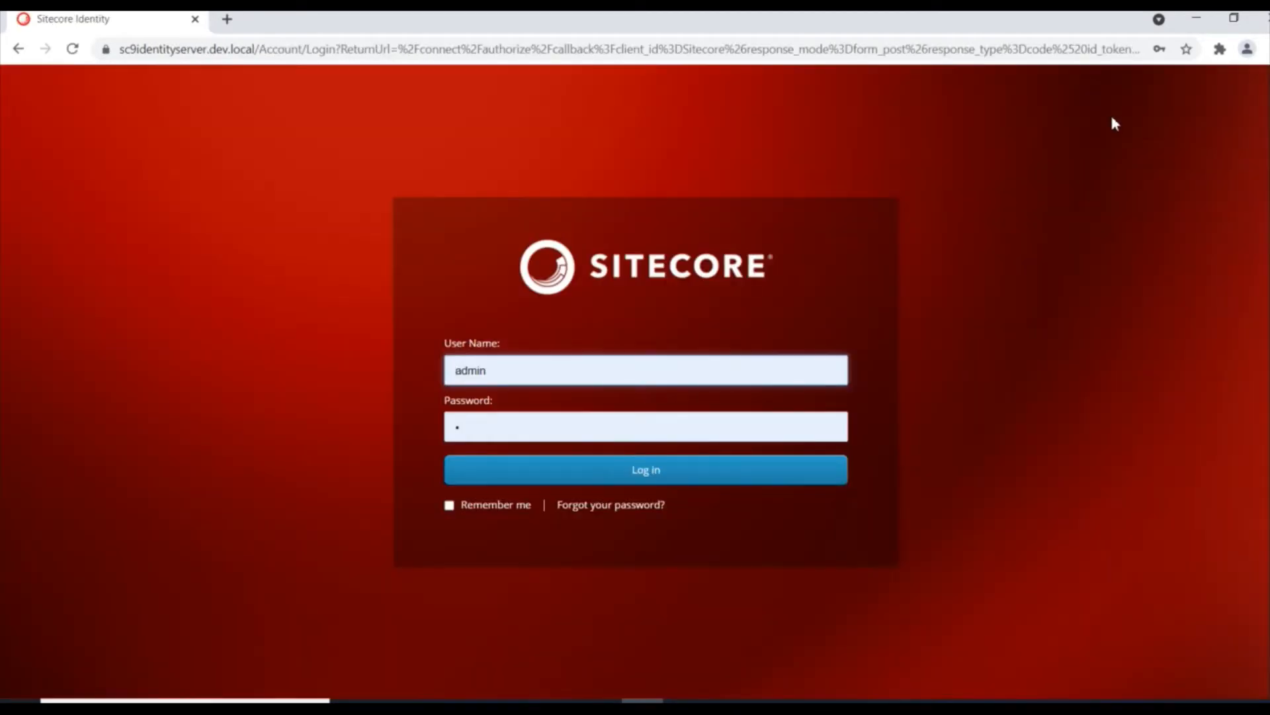
{"action": "left_click", "coordinate": [633, 368]}
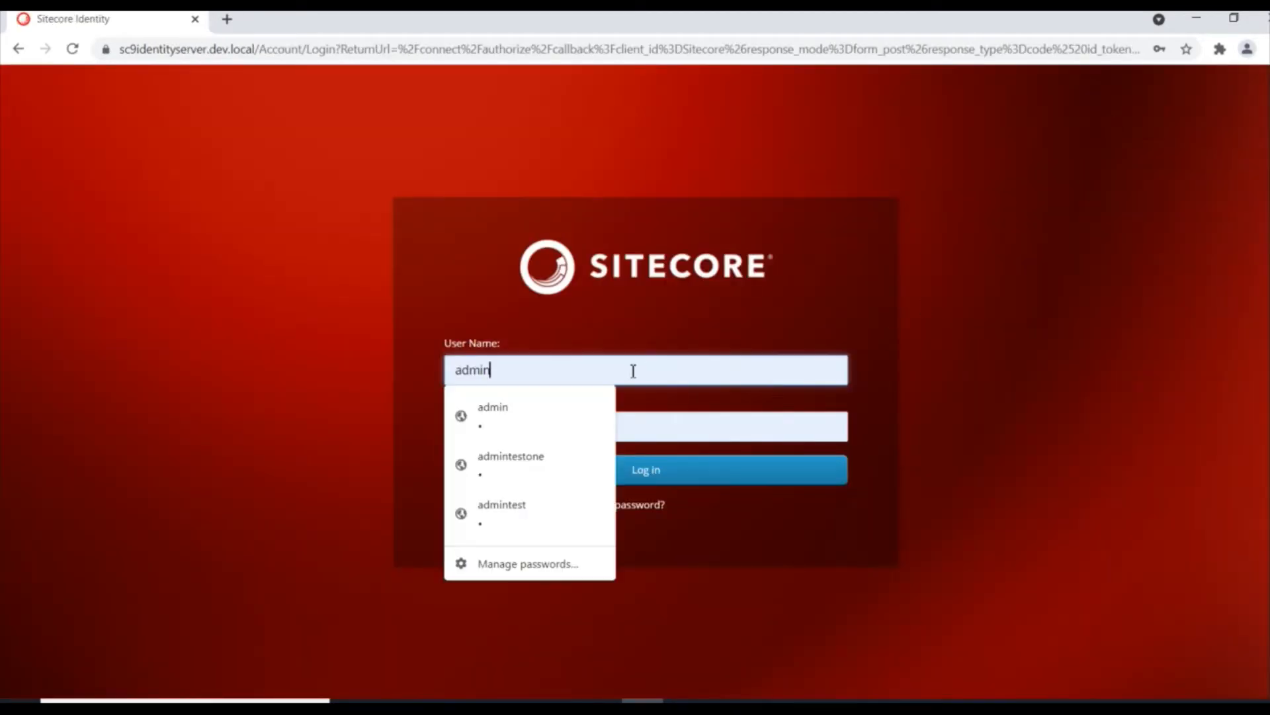
{"action": "left_click", "coordinate": [565, 466]}
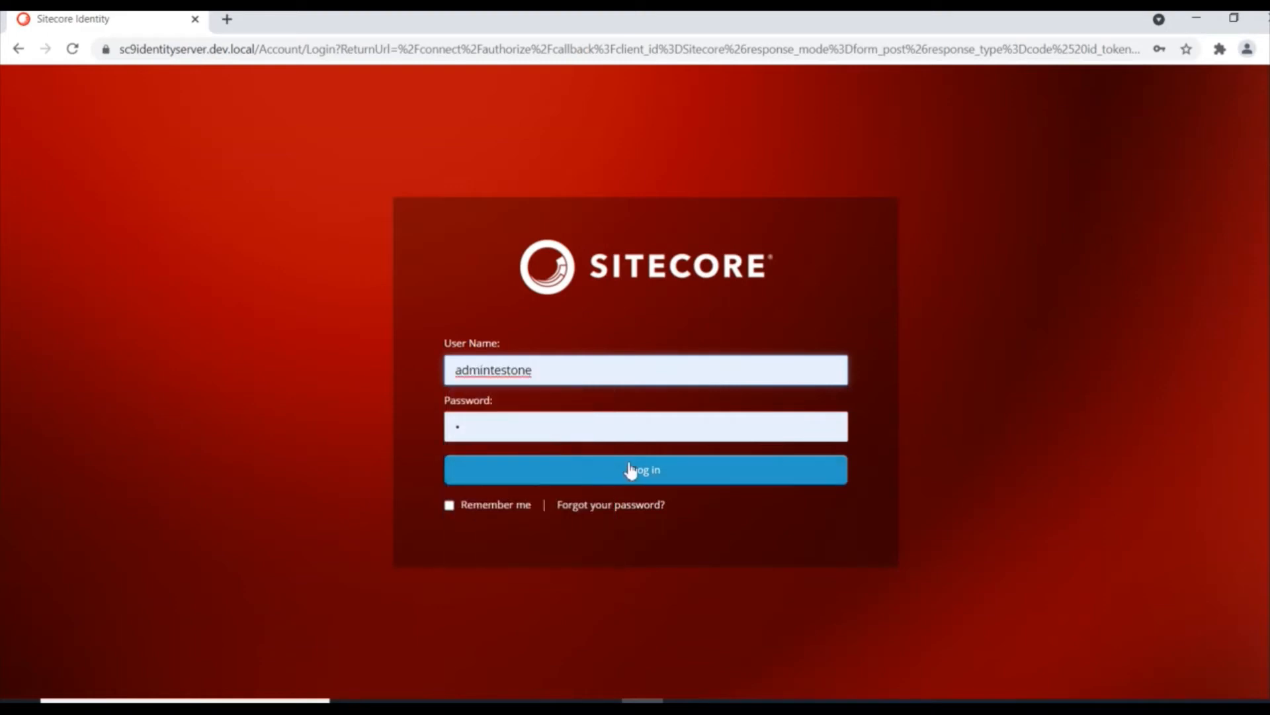
{"action": "left_click", "coordinate": [638, 471]}
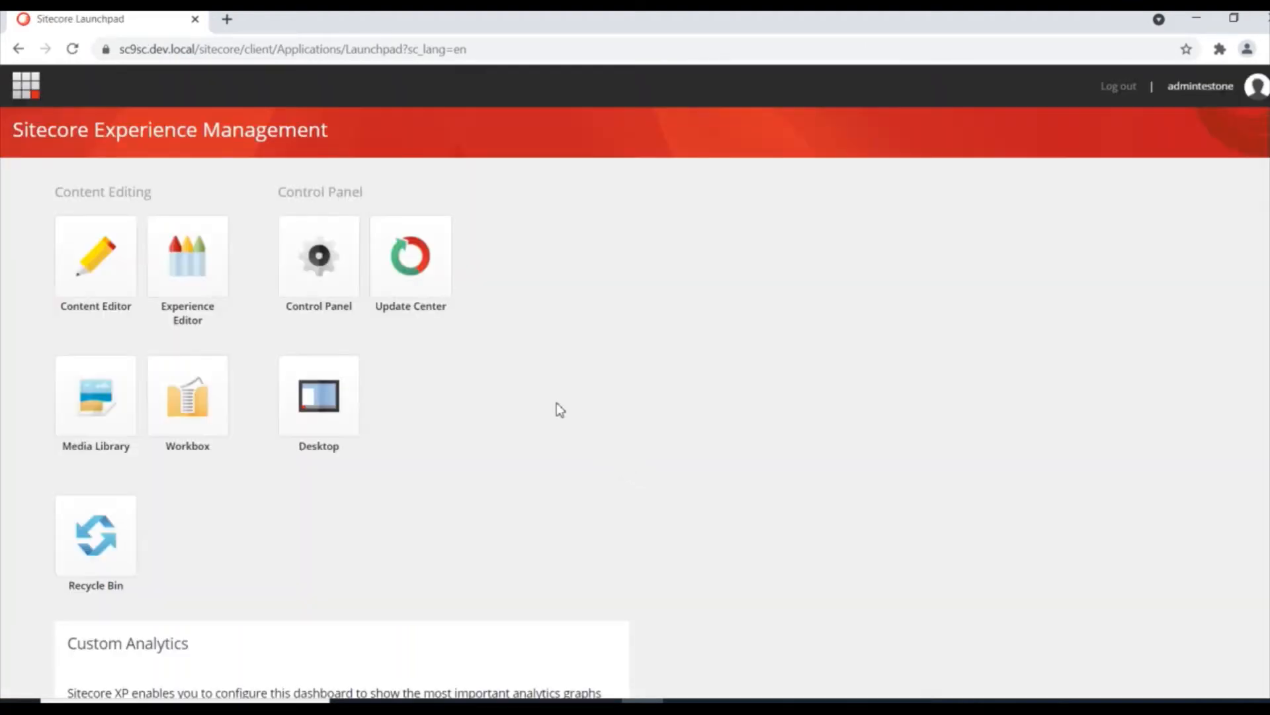
Step: In the Content Editor, select newitem under Home and check its publishing commands
{"action": "left_click", "coordinate": [101, 264]}
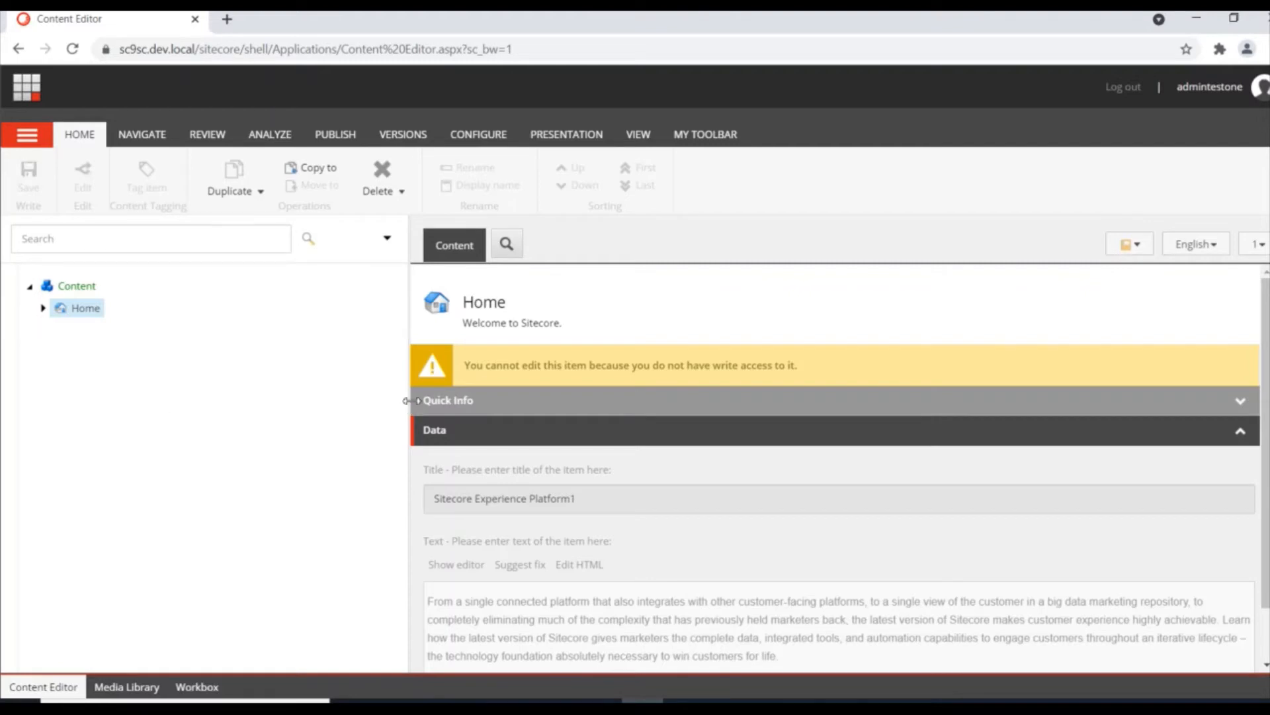
{"action": "scroll", "coordinate": [519, 469], "scroll_direction": "down", "scroll_amount": 1}
{"action": "scroll", "coordinate": [518, 468], "scroll_direction": "up", "scroll_amount": 1}
{"action": "left_click", "coordinate": [43, 308]}
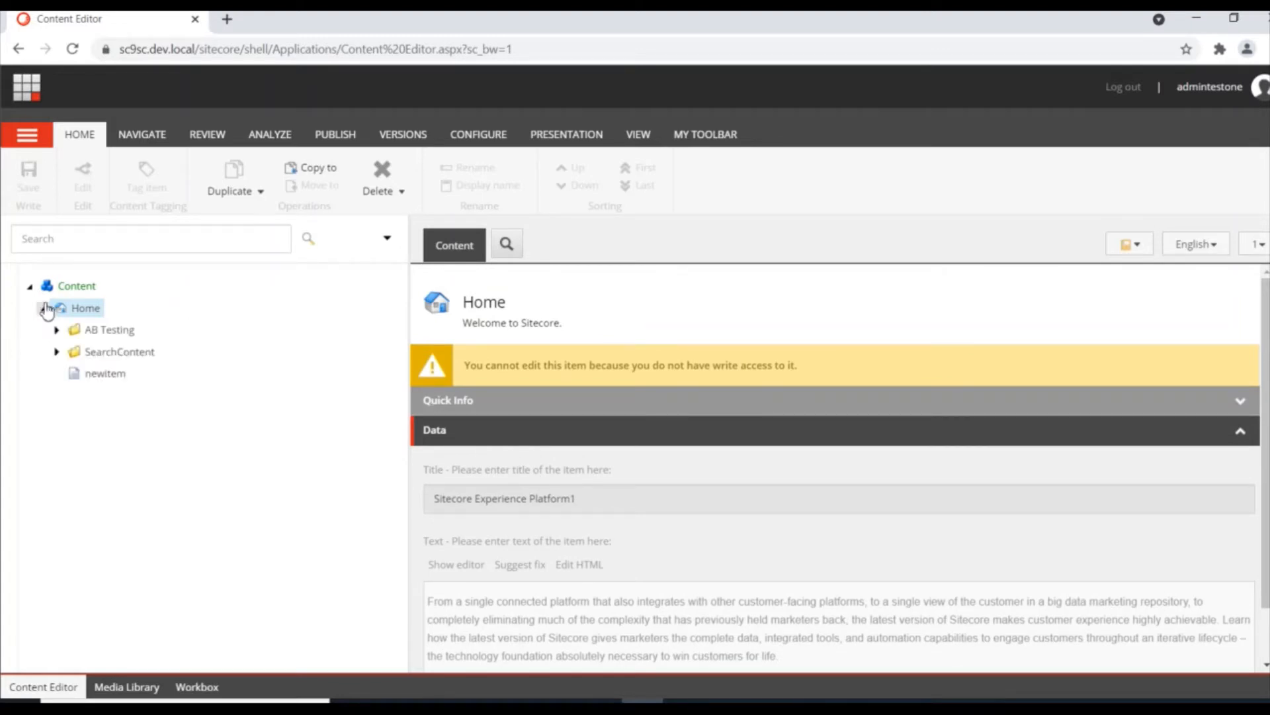
{"action": "left_click", "coordinate": [100, 373]}
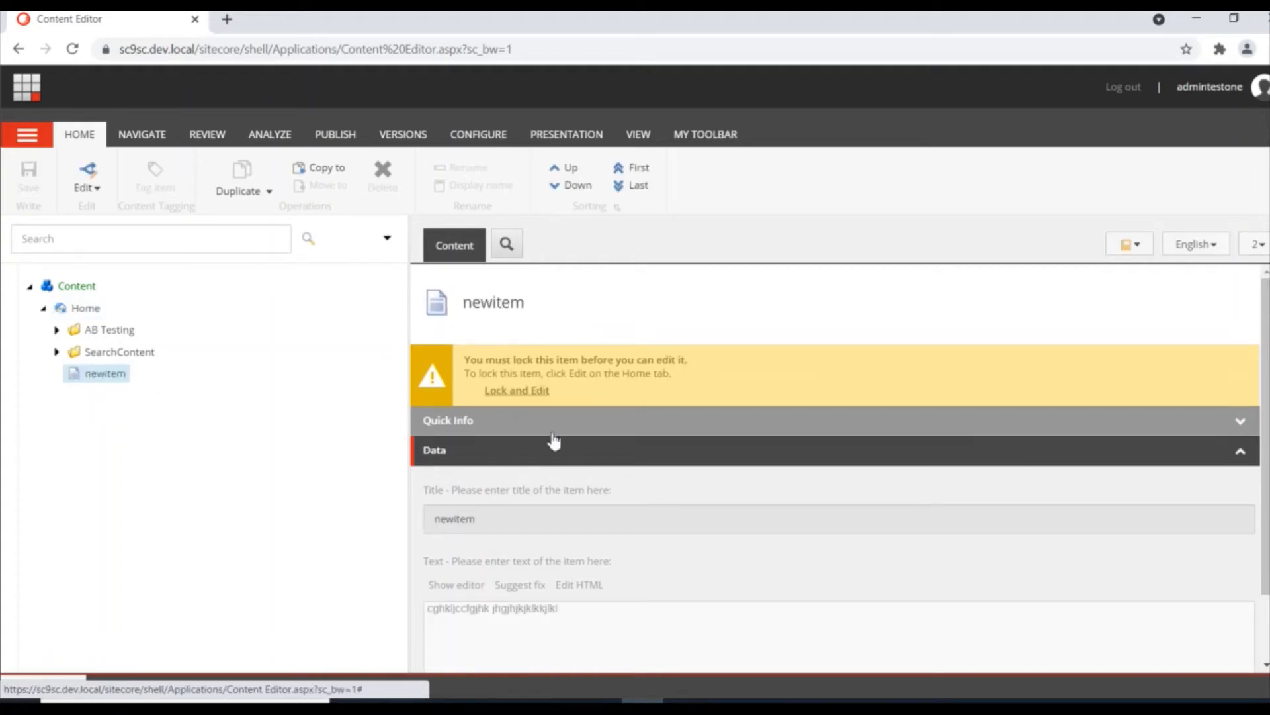
{"action": "left_click", "coordinate": [339, 138]}
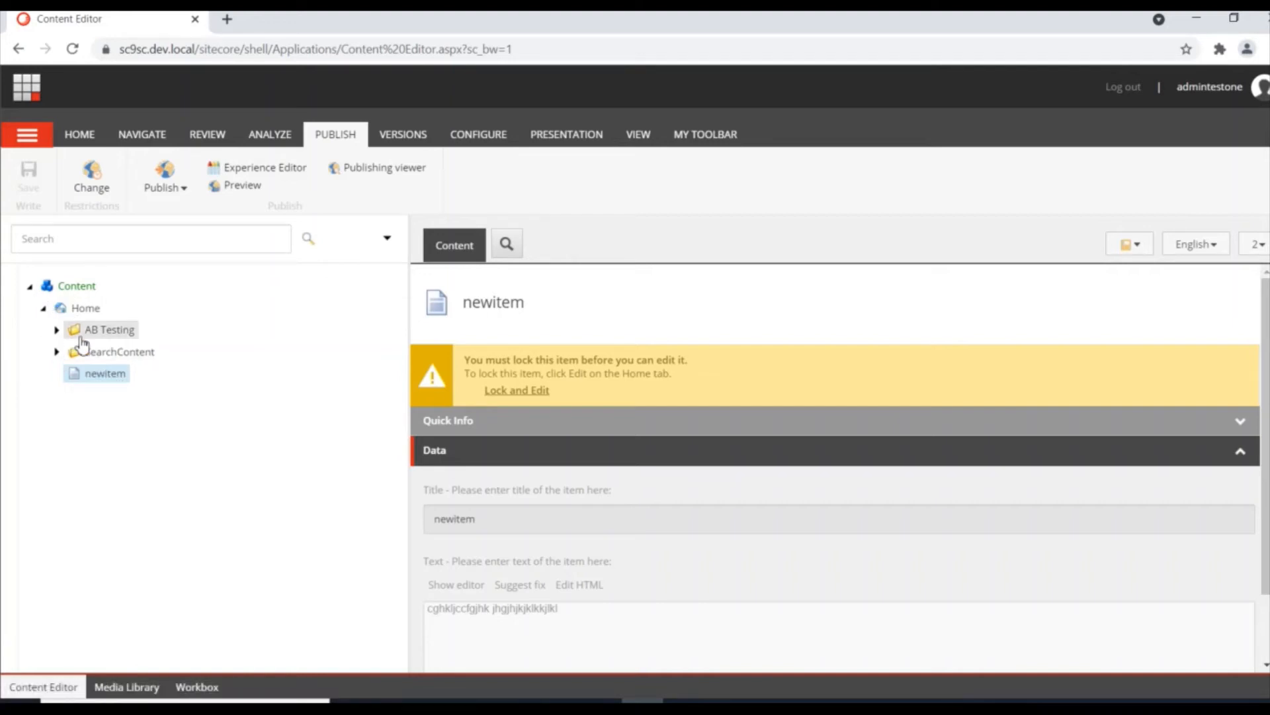
Step: Expand and collapse AB Testing and SearchContent in the tree, then log out
{"action": "left_click", "coordinate": [57, 330]}
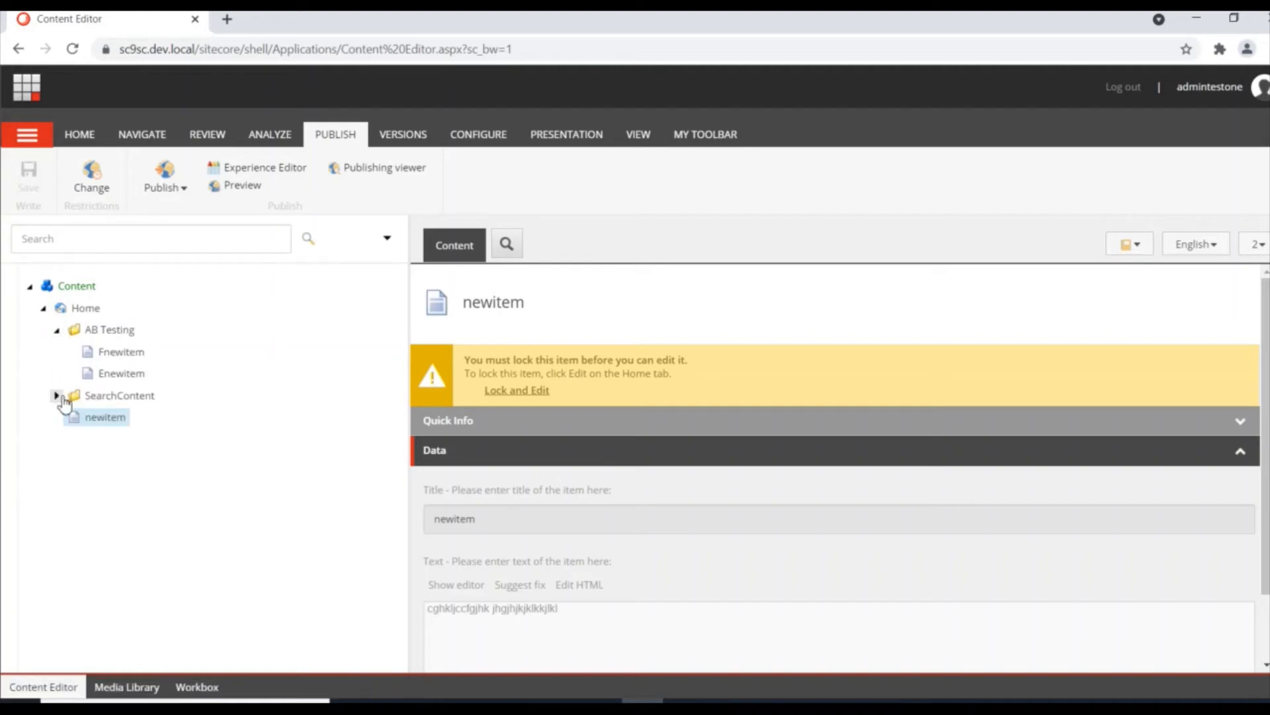
{"action": "left_click", "coordinate": [57, 395]}
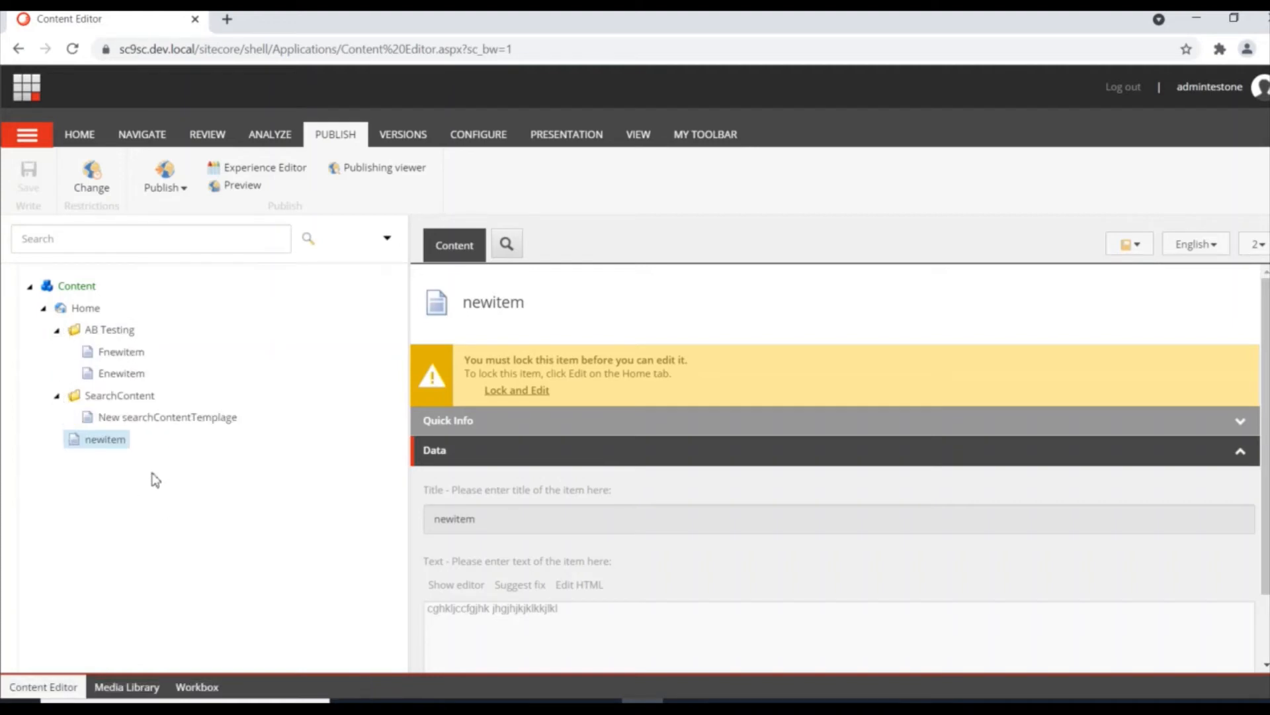
{"action": "left_click", "coordinate": [56, 330]}
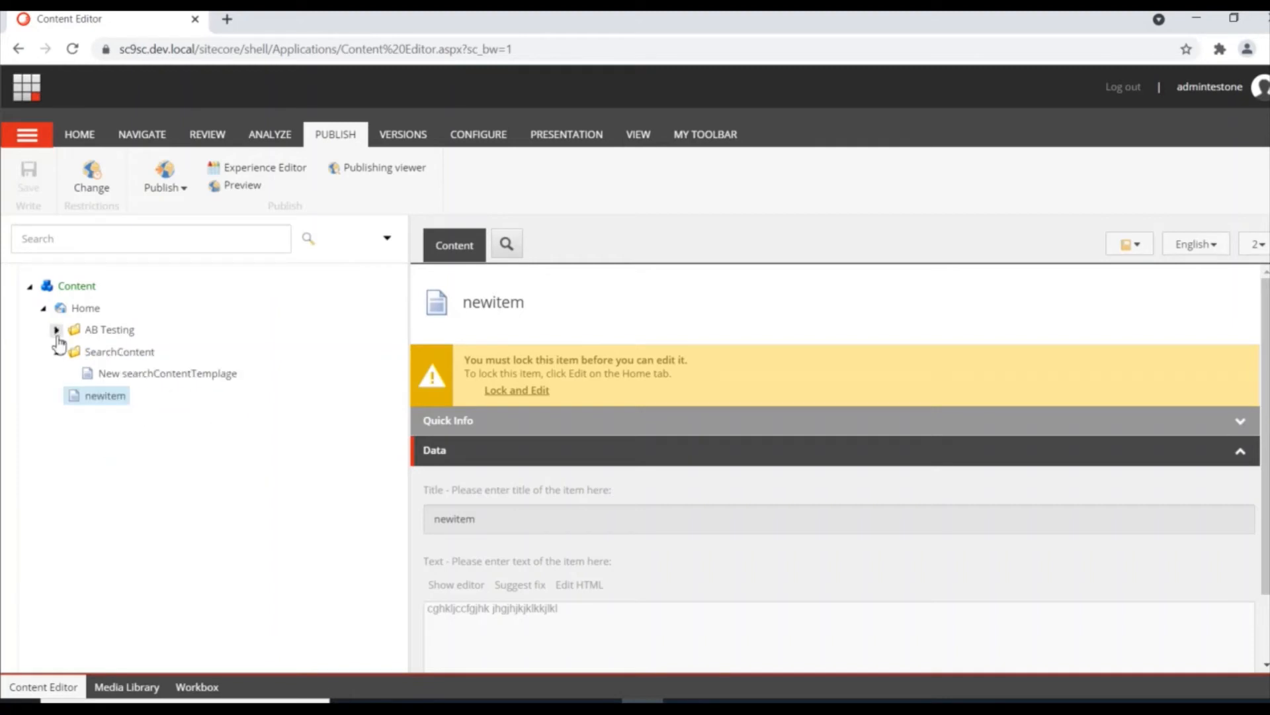
{"action": "left_click", "coordinate": [57, 351]}
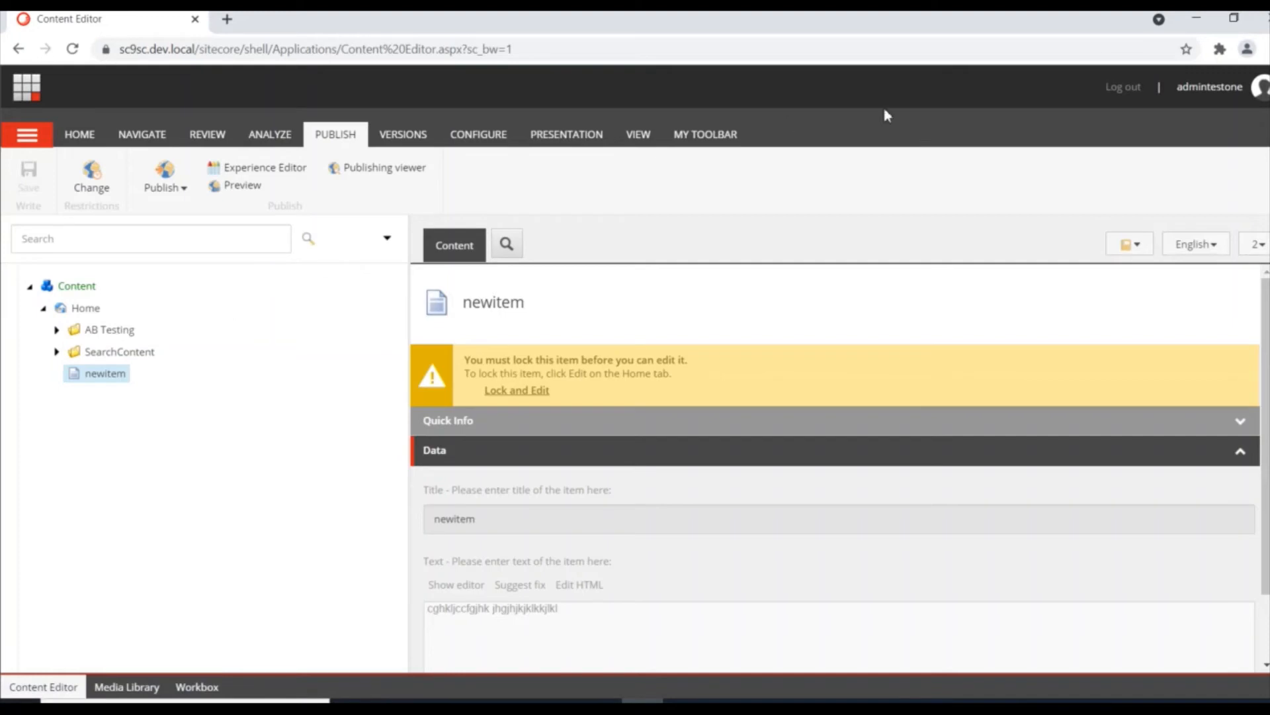
{"action": "left_click", "coordinate": [1124, 91]}
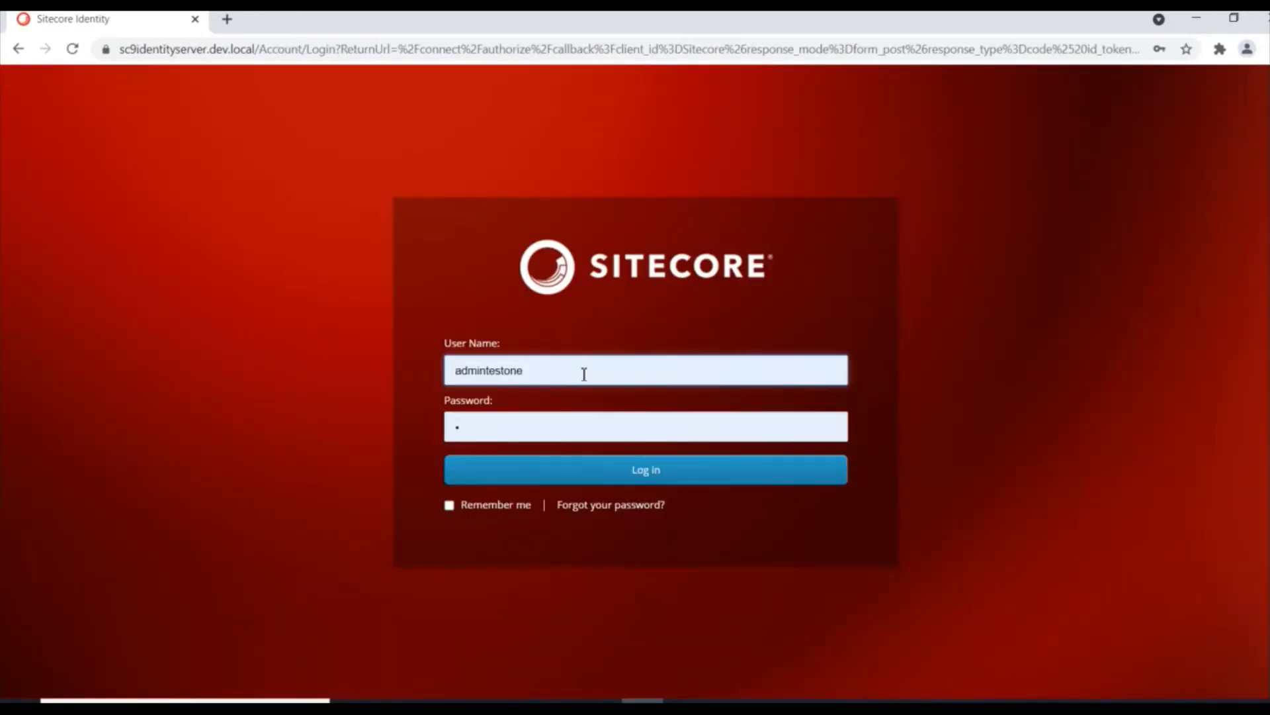
Step: Sign in to Sitecore as the administrator using the saved browser login
{"action": "left_click", "coordinate": [584, 374]}
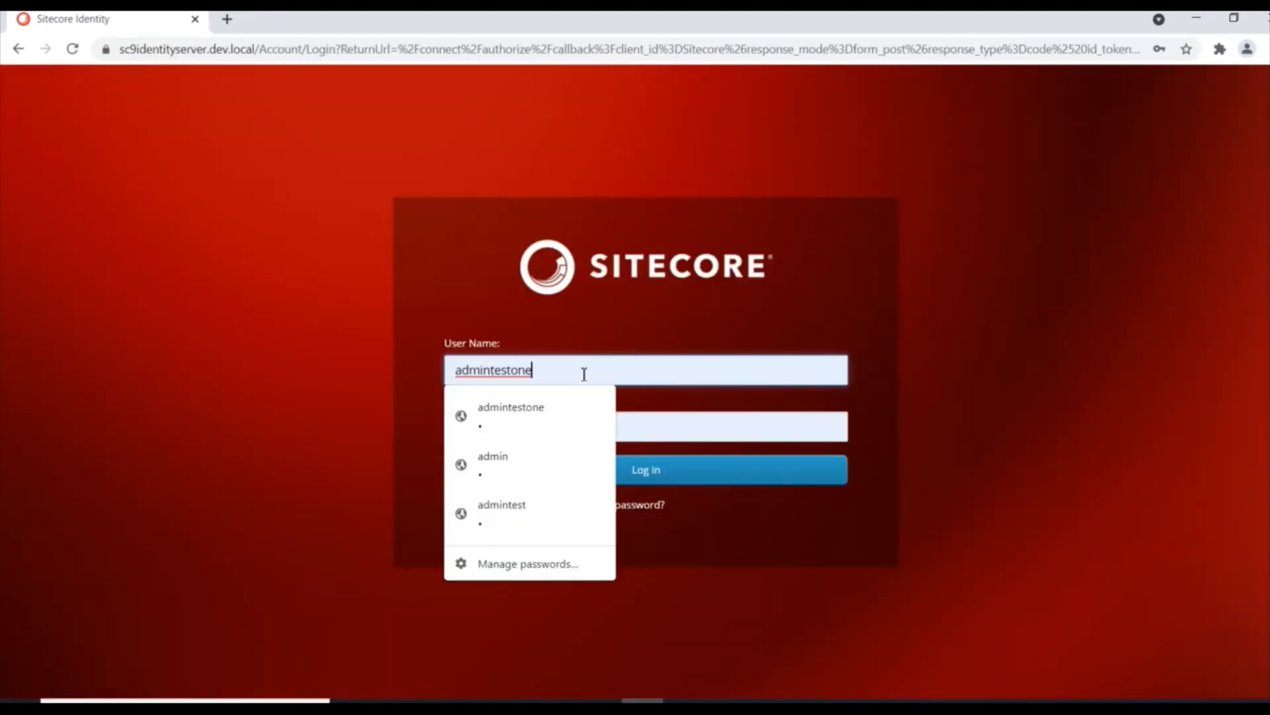
{"action": "key", "text": "BackSpace"}
{"action": "key", "text": "BackSpace"}
{"action": "key", "text": "BackSpace"}
{"action": "key", "text": "BackSpace"}
{"action": "key", "text": "BackSpace"}
{"action": "key", "text": "BackSpace"}
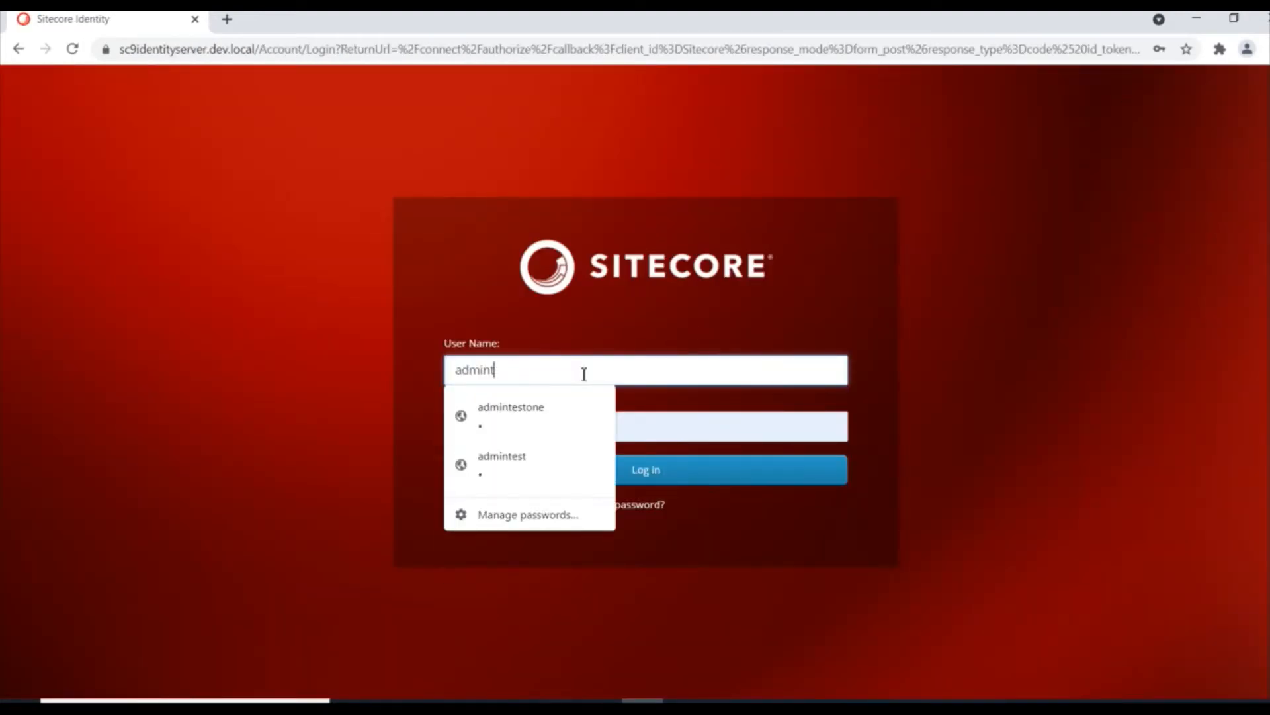
{"action": "key", "text": "BackSpace"}
{"action": "left_click", "coordinate": [533, 473]}
{"action": "left_click", "coordinate": [645, 475]}
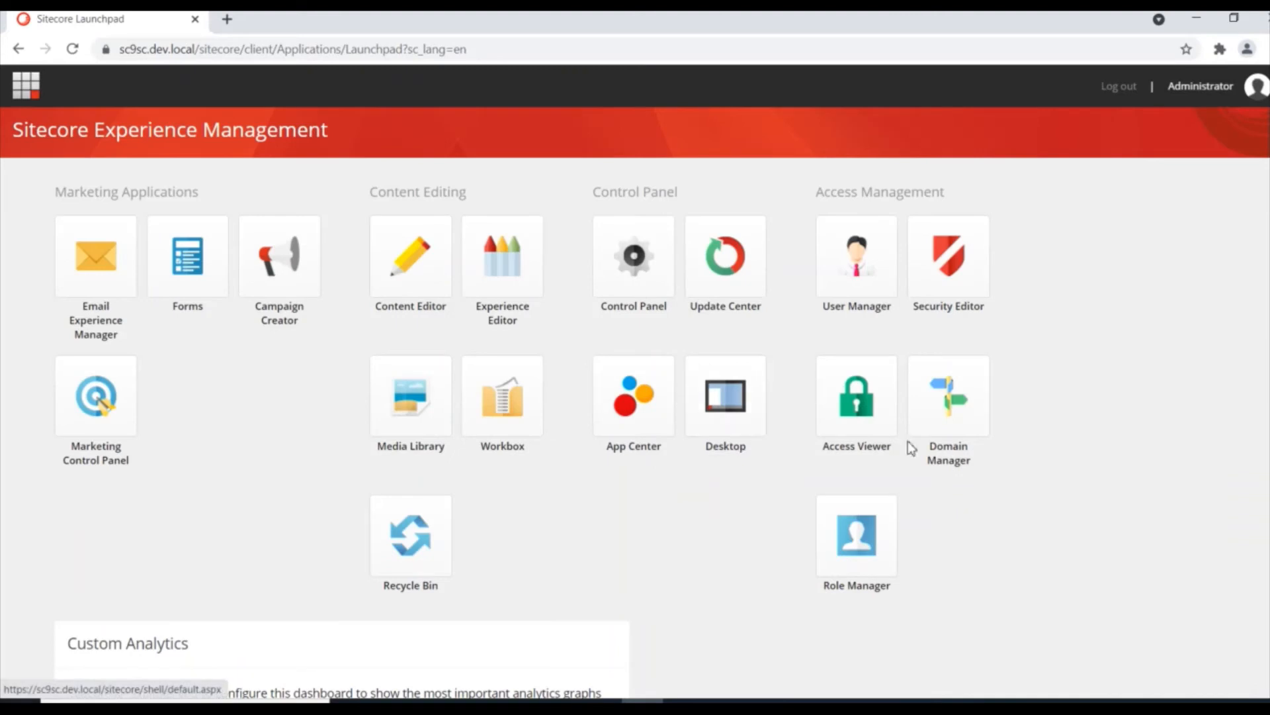
Step: Open DemoRole's security rights from the Role Manager
{"action": "left_click", "coordinate": [849, 548]}
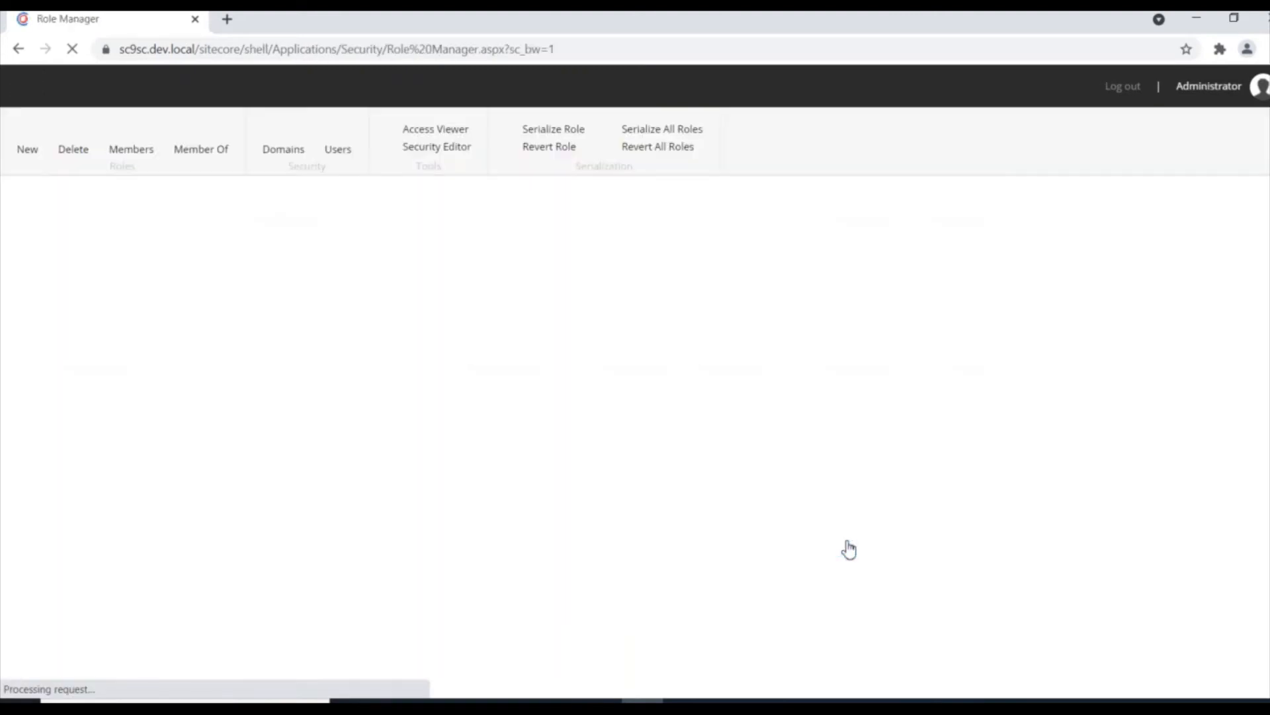
{"action": "left_click", "coordinate": [113, 458]}
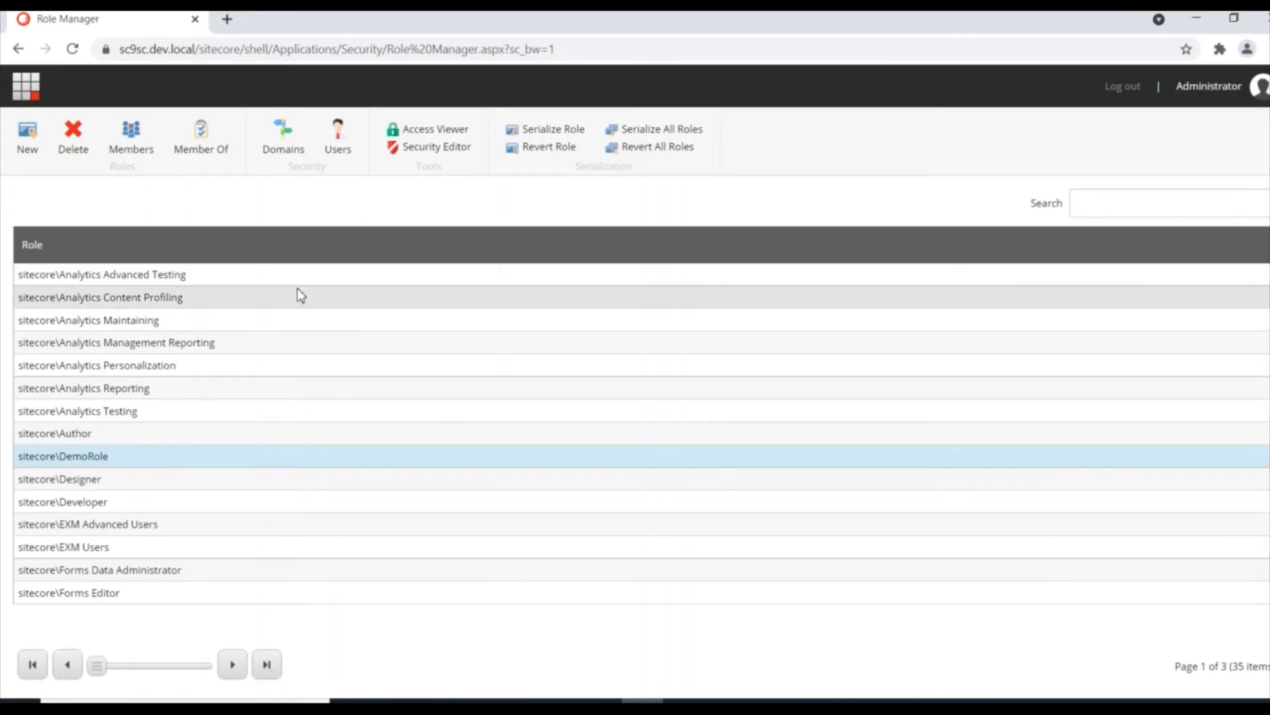
{"action": "left_click", "coordinate": [442, 148]}
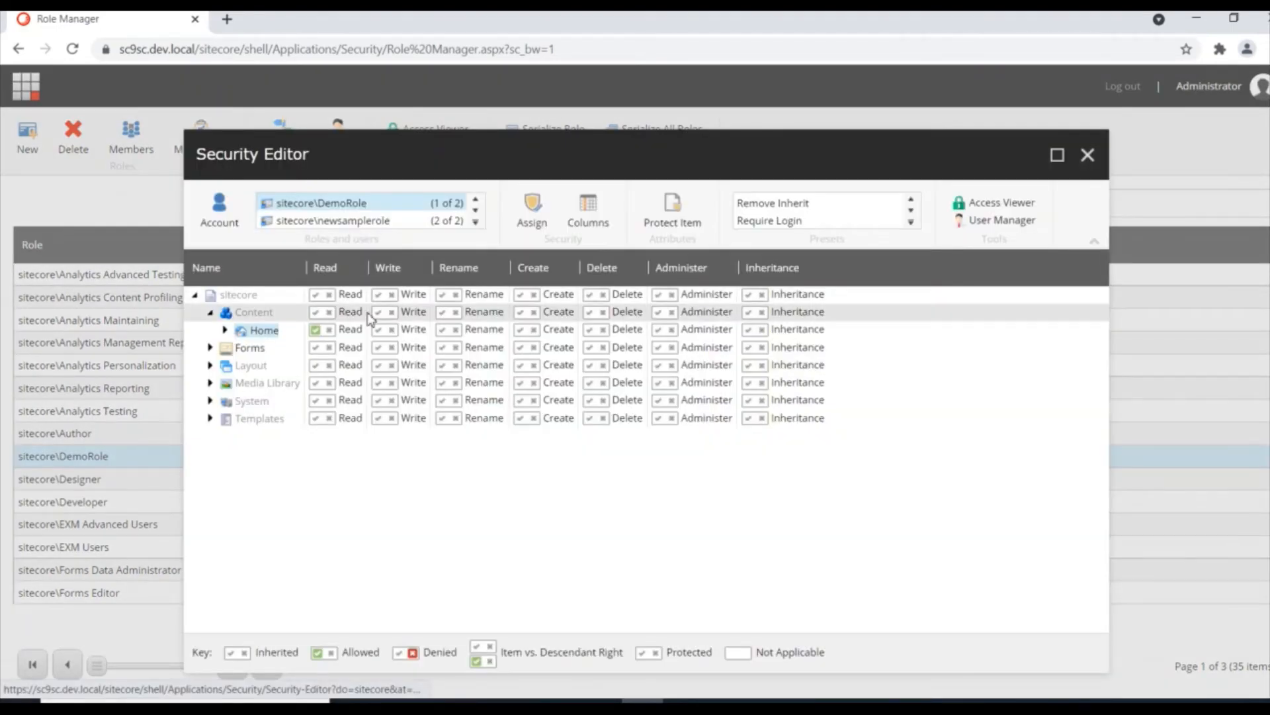
{"action": "left_click", "coordinate": [226, 330]}
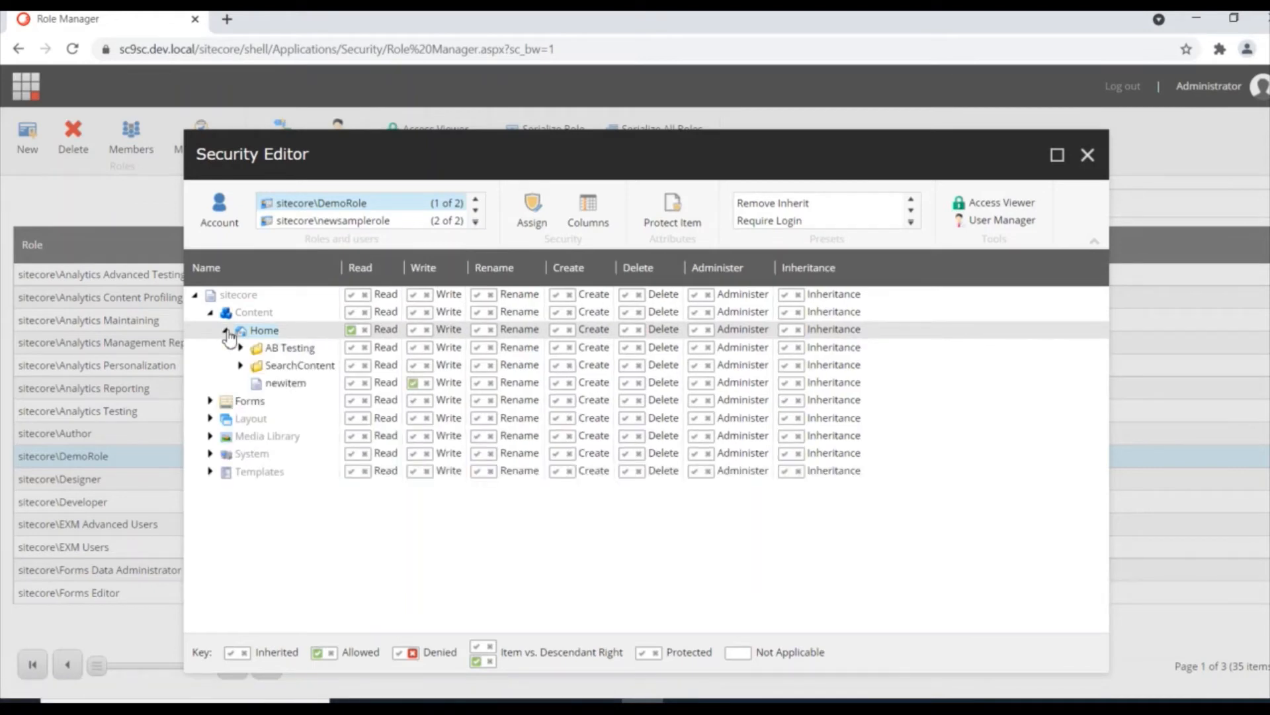
{"action": "left_click", "coordinate": [226, 330]}
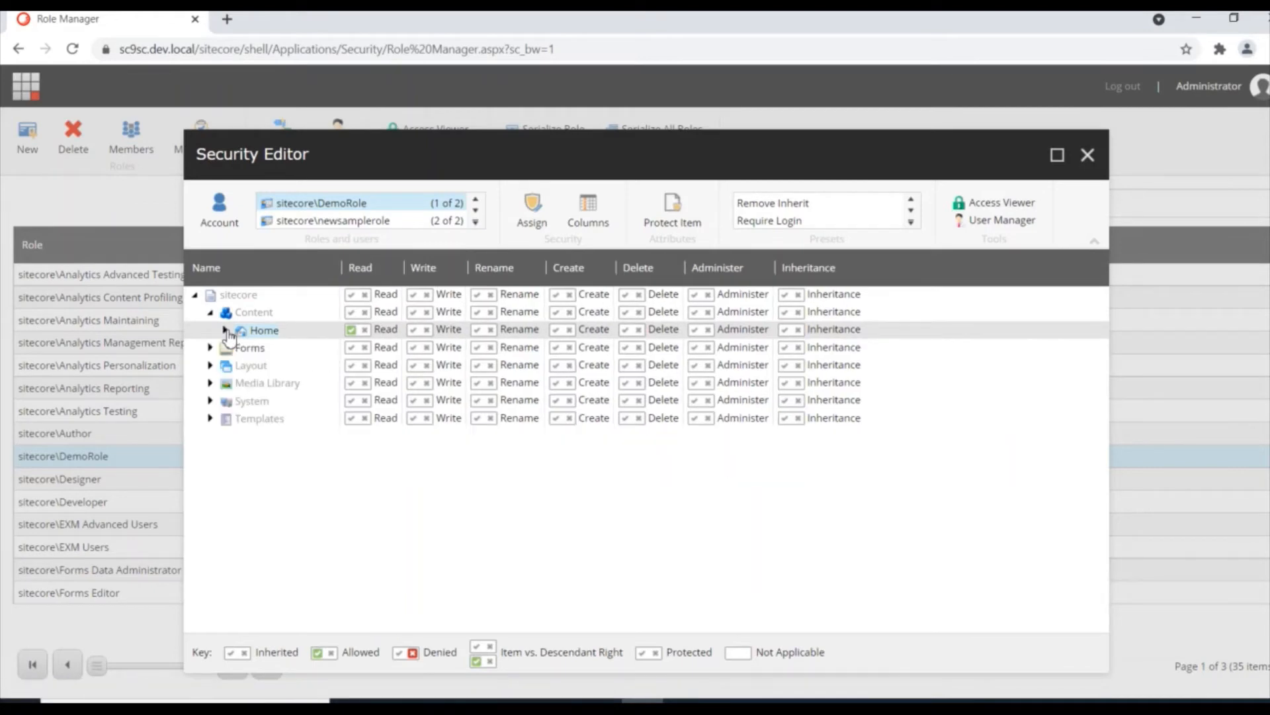
Step: Allow DemoRole Write, Rename, Create, Delete, Administer and Inheritance on Home
{"action": "left_click", "coordinate": [415, 329]}
{"action": "left_click", "coordinate": [478, 330]}
{"action": "left_click", "coordinate": [555, 330]}
{"action": "left_click", "coordinate": [625, 329]}
{"action": "left_click", "coordinate": [695, 330]}
{"action": "left_click", "coordinate": [786, 330]}
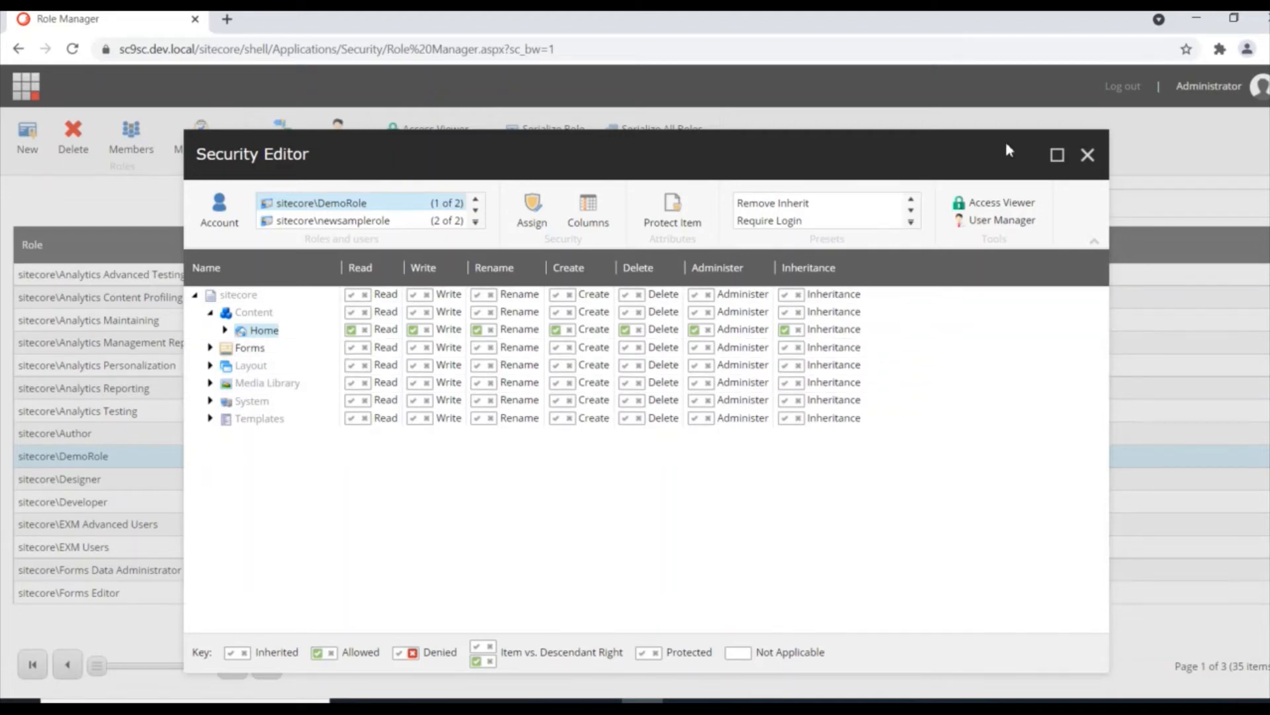
{"action": "left_click", "coordinate": [1086, 157]}
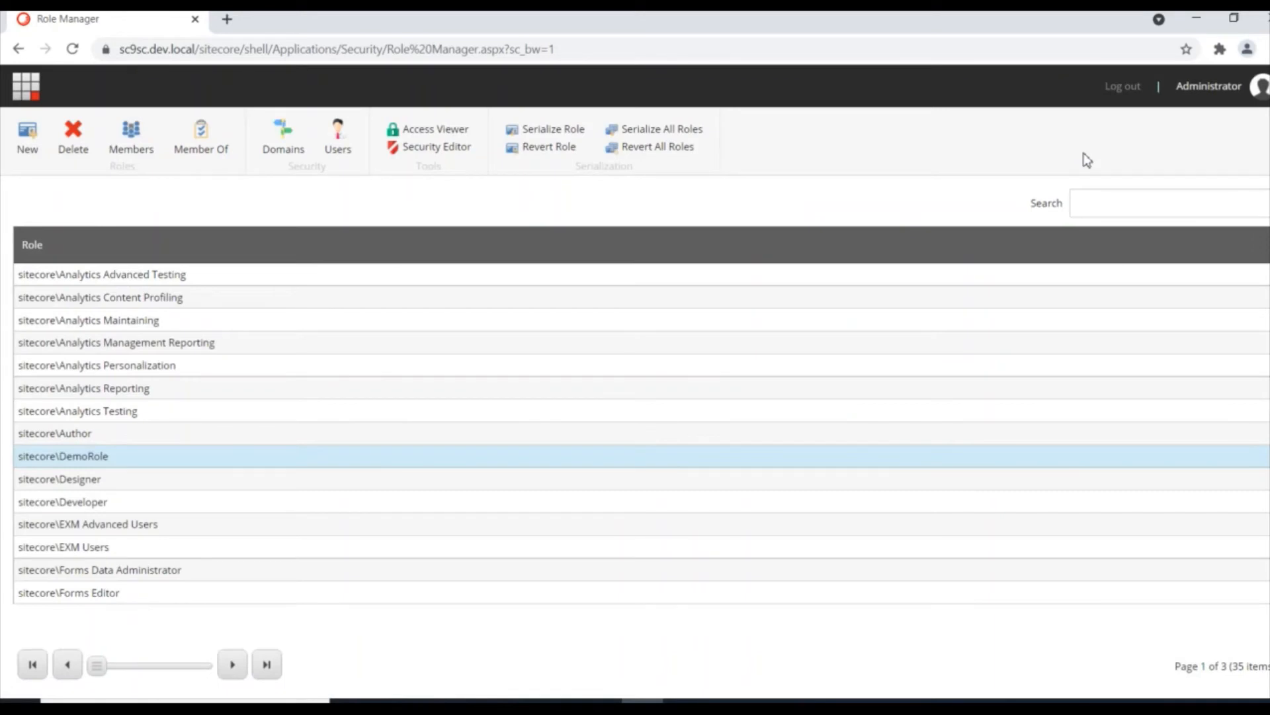
Step: Log out of the administrator session and sign in with the saved test account
{"action": "left_click", "coordinate": [1124, 88]}
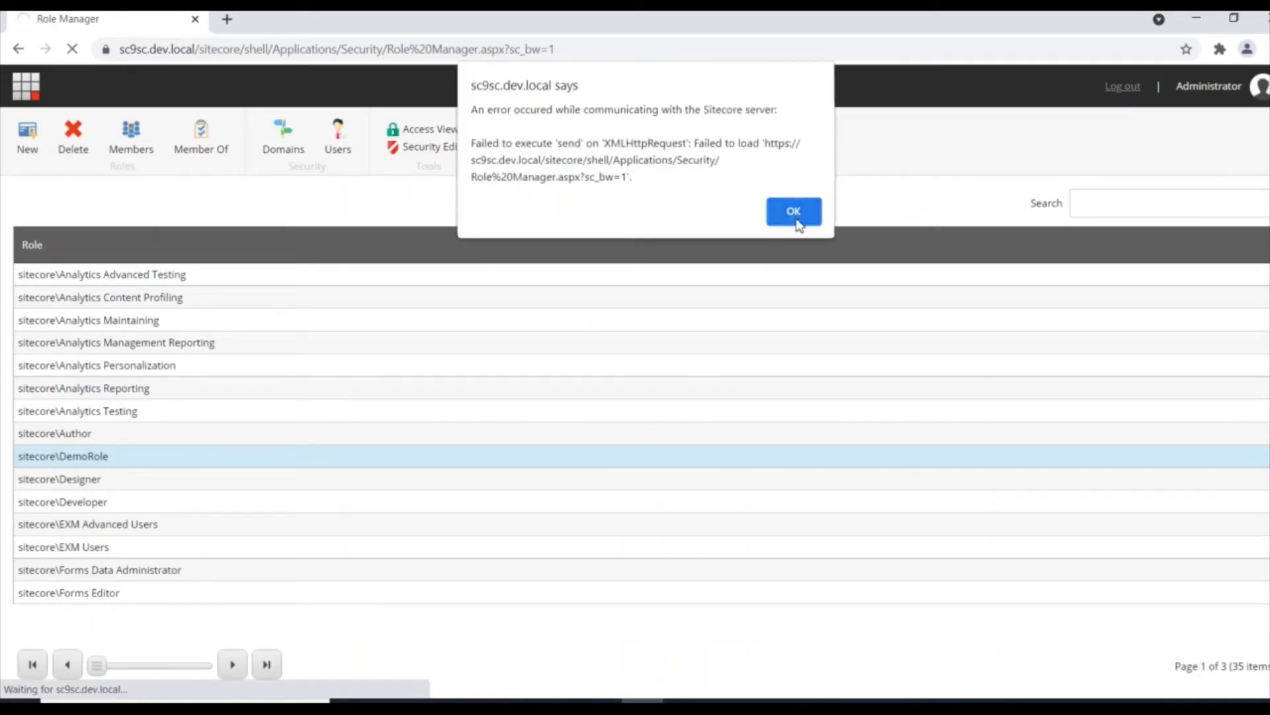
{"action": "left_click", "coordinate": [795, 218]}
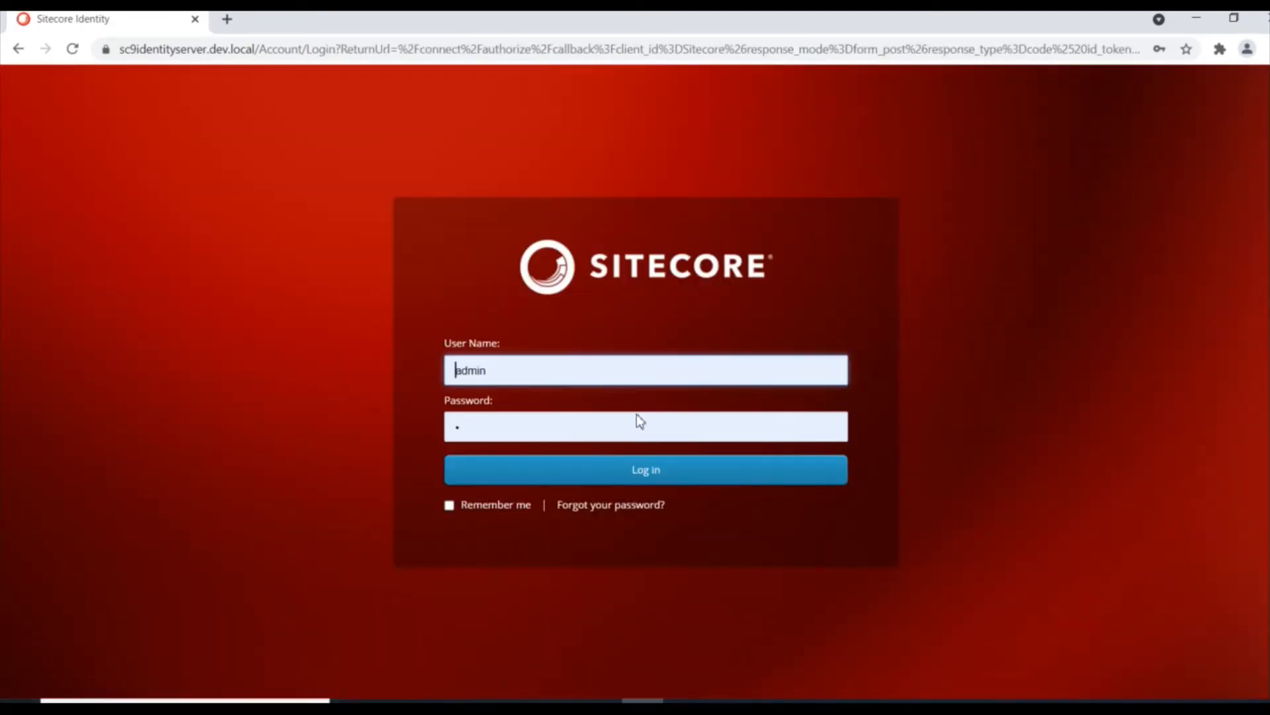
{"action": "left_click", "coordinate": [513, 363]}
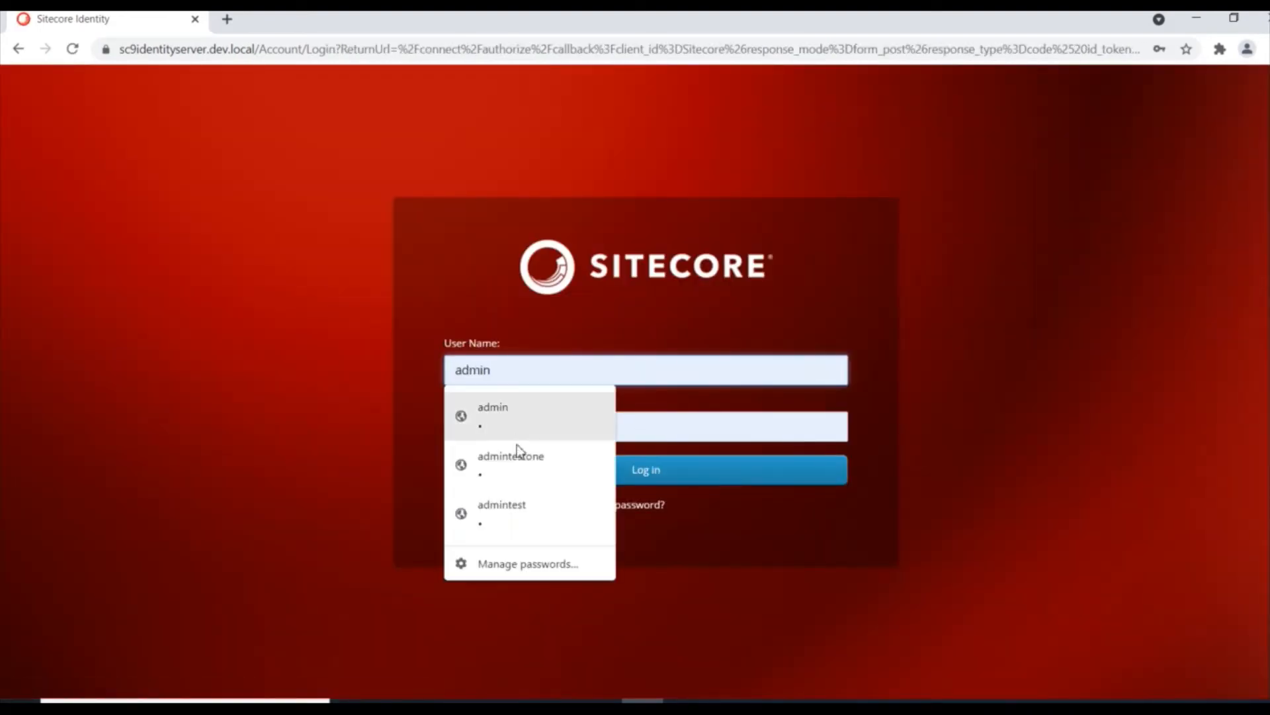
{"action": "left_click", "coordinate": [521, 465]}
{"action": "left_click", "coordinate": [657, 471]}
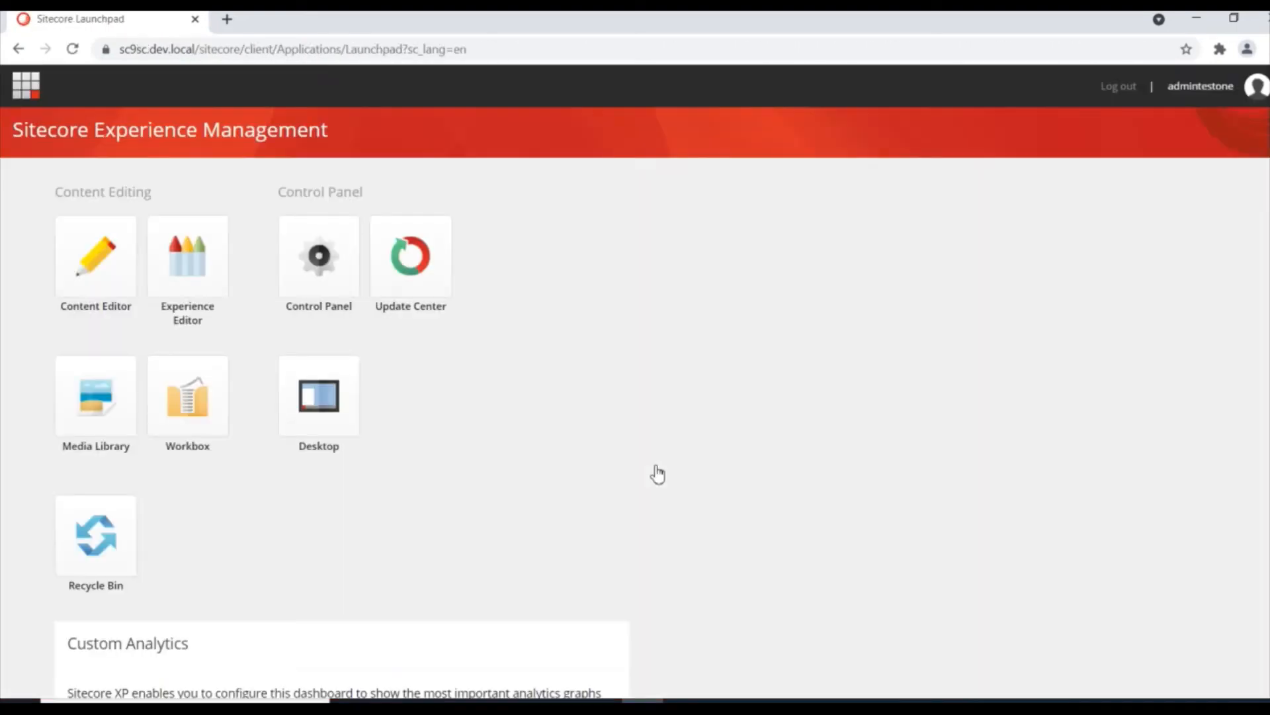
Step: In the Content Editor, expand Home and AB Testing and open newitem
{"action": "left_click", "coordinate": [95, 266]}
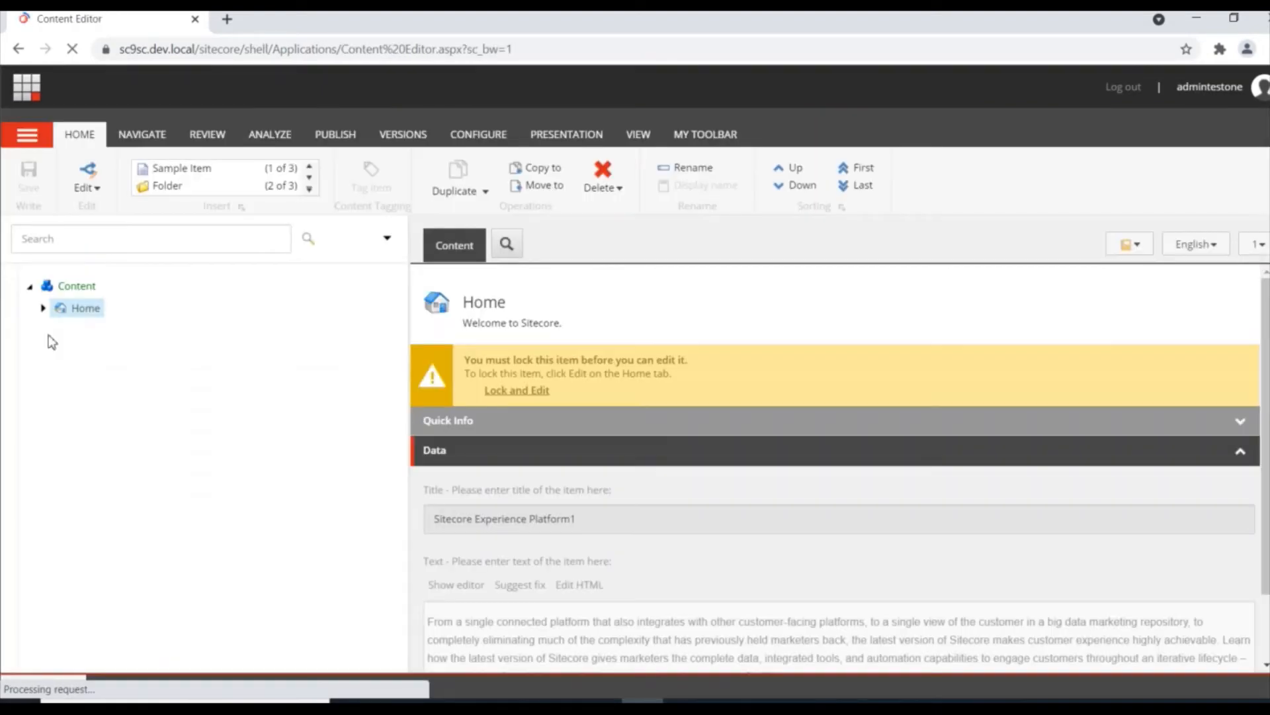
{"action": "left_click", "coordinate": [43, 309]}
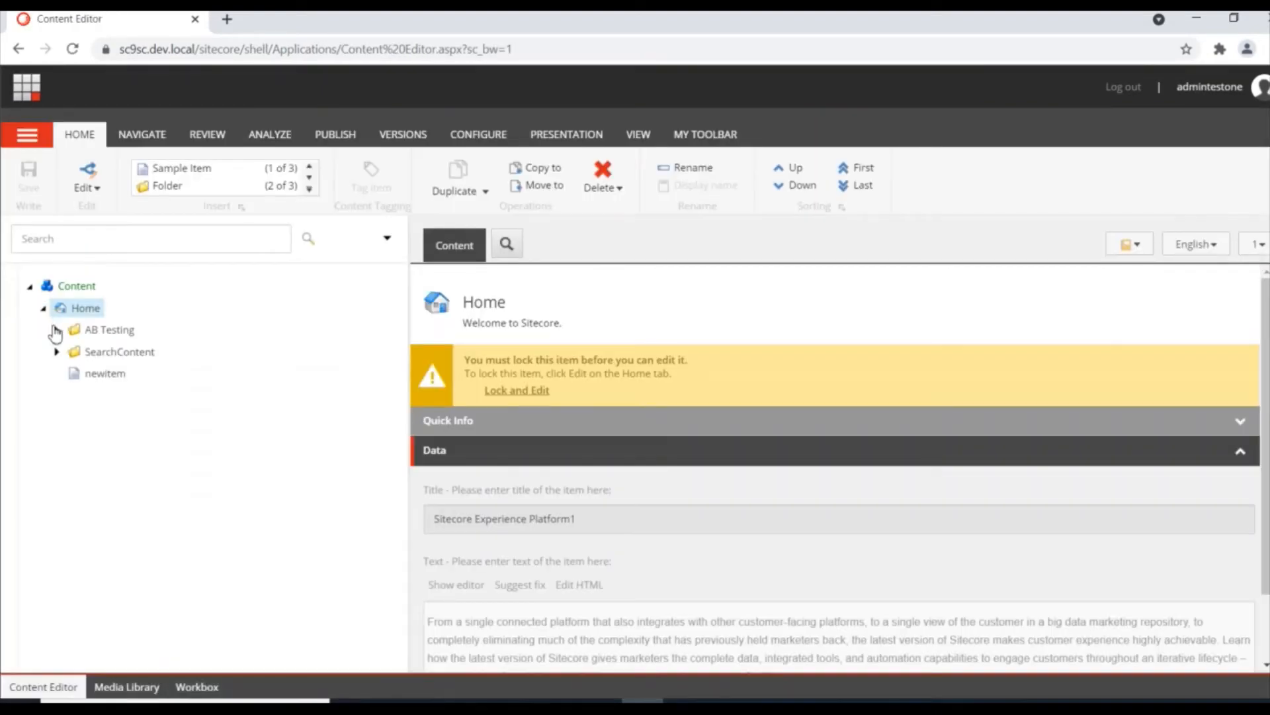
{"action": "left_click", "coordinate": [56, 329]}
{"action": "left_click", "coordinate": [111, 354]}
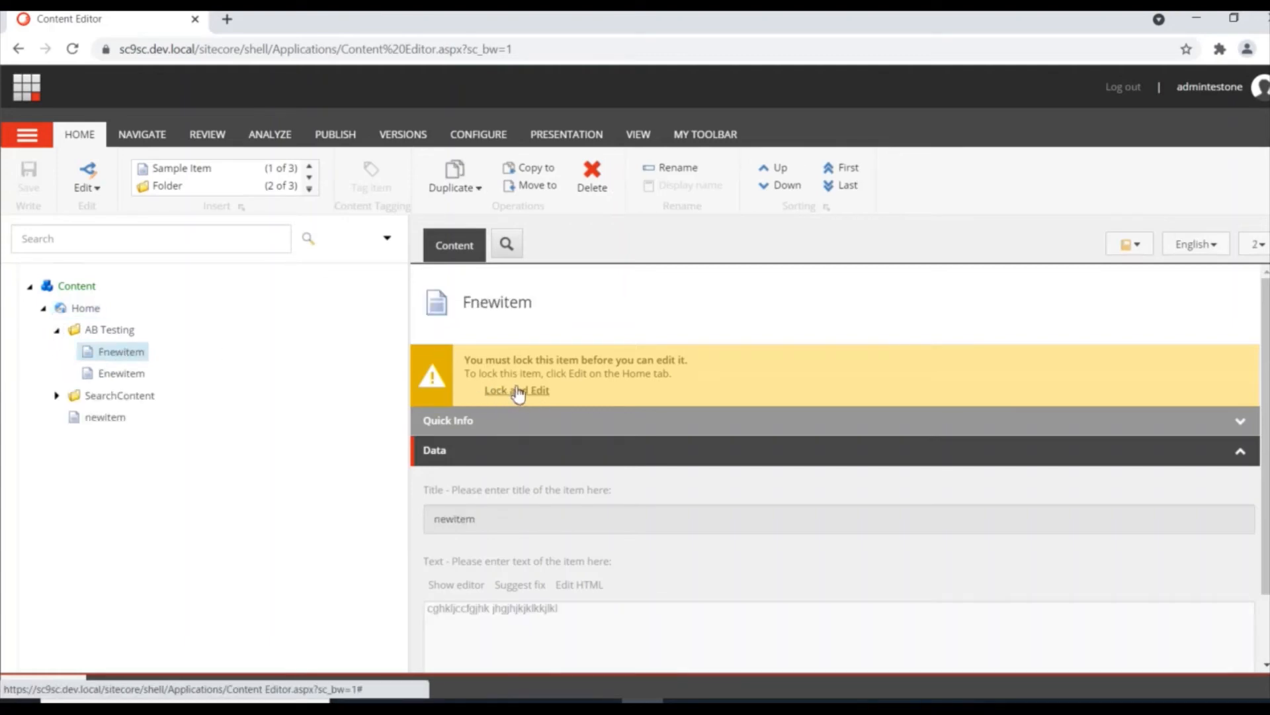
{"action": "left_click", "coordinate": [121, 375]}
{"action": "left_click", "coordinate": [100, 420]}
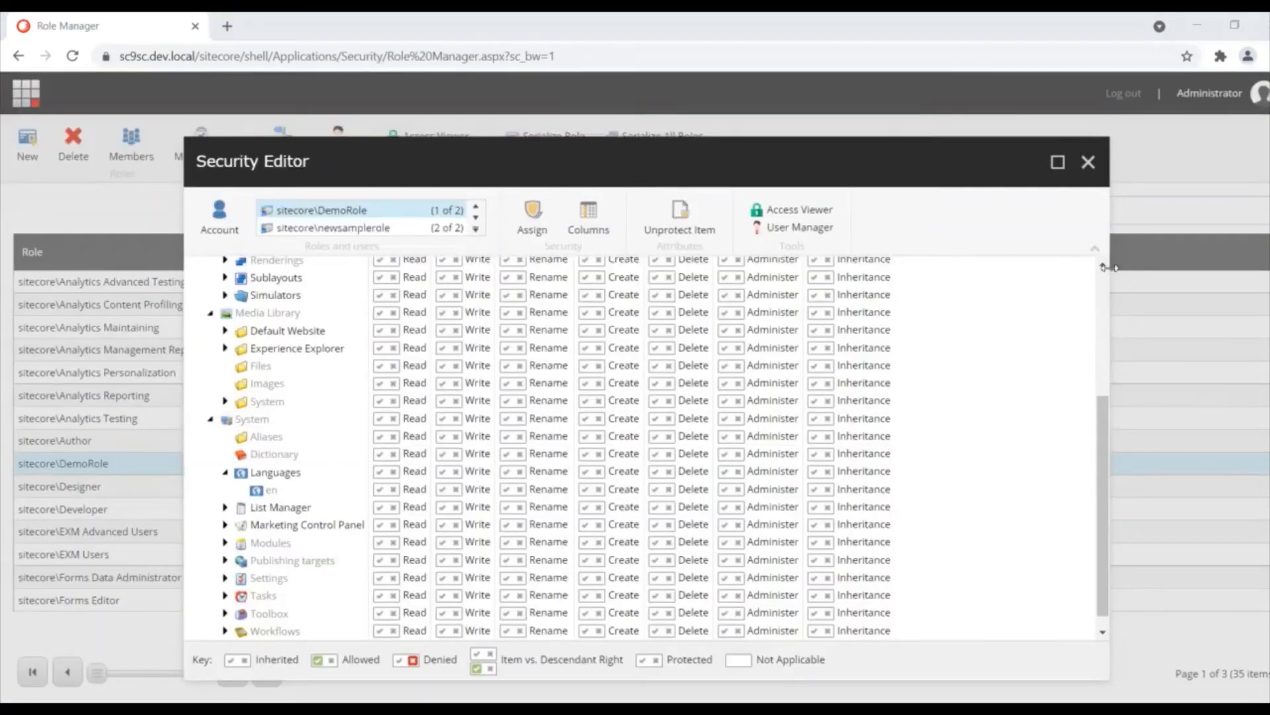
Step: Expand Renderings and Sample renderings, then collapse Layout, Media Library and System
{"action": "scroll", "coordinate": [1103, 264], "scroll_direction": "up", "scroll_amount": 5}
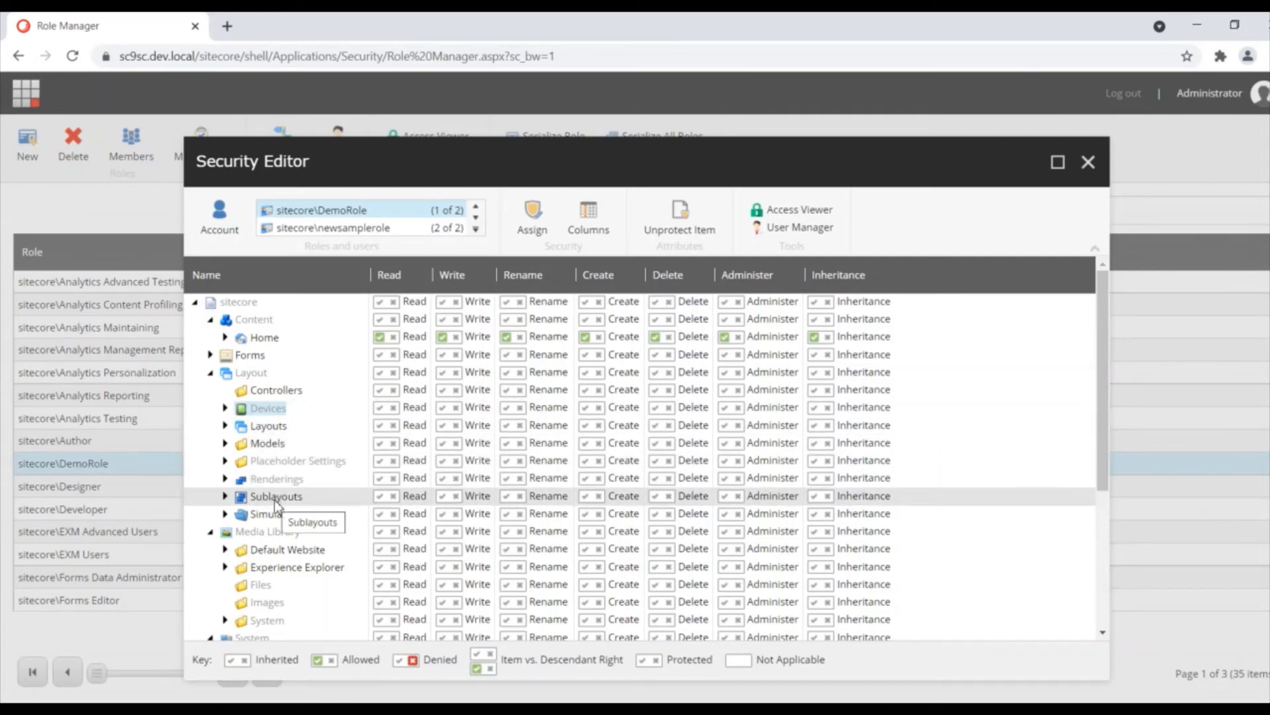
{"action": "left_click", "coordinate": [224, 480]}
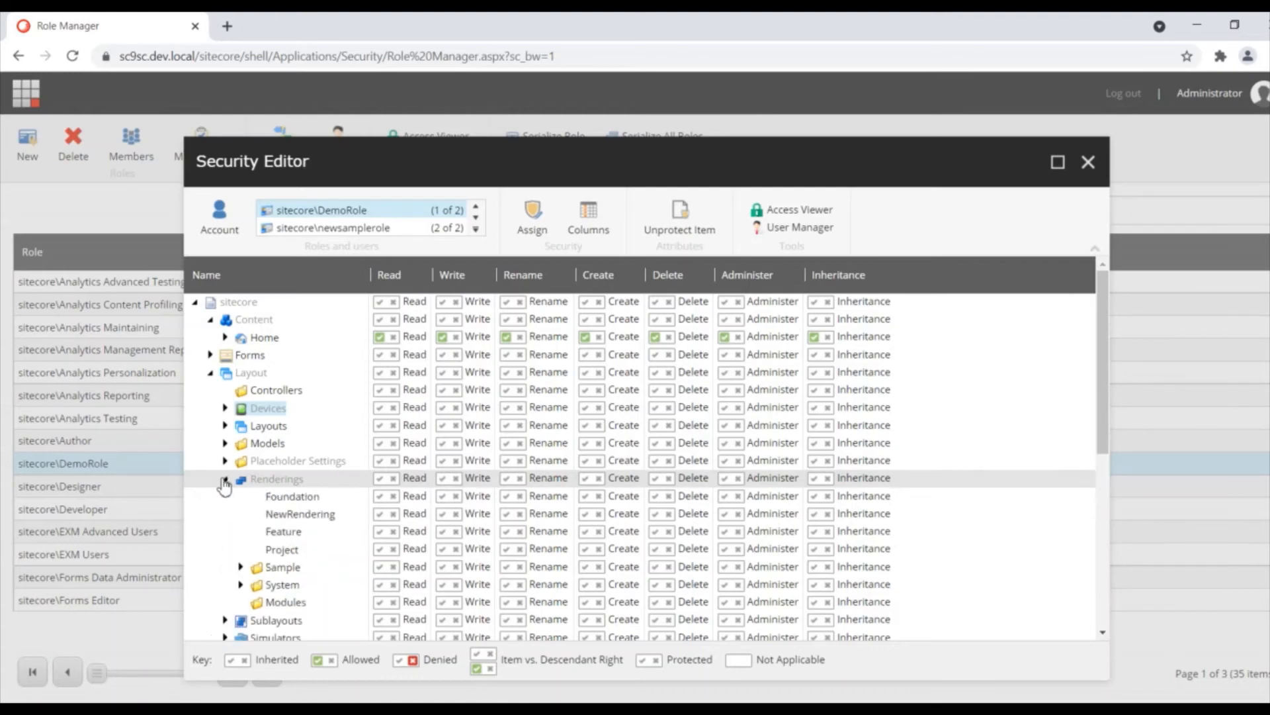
{"action": "left_click", "coordinate": [242, 567]}
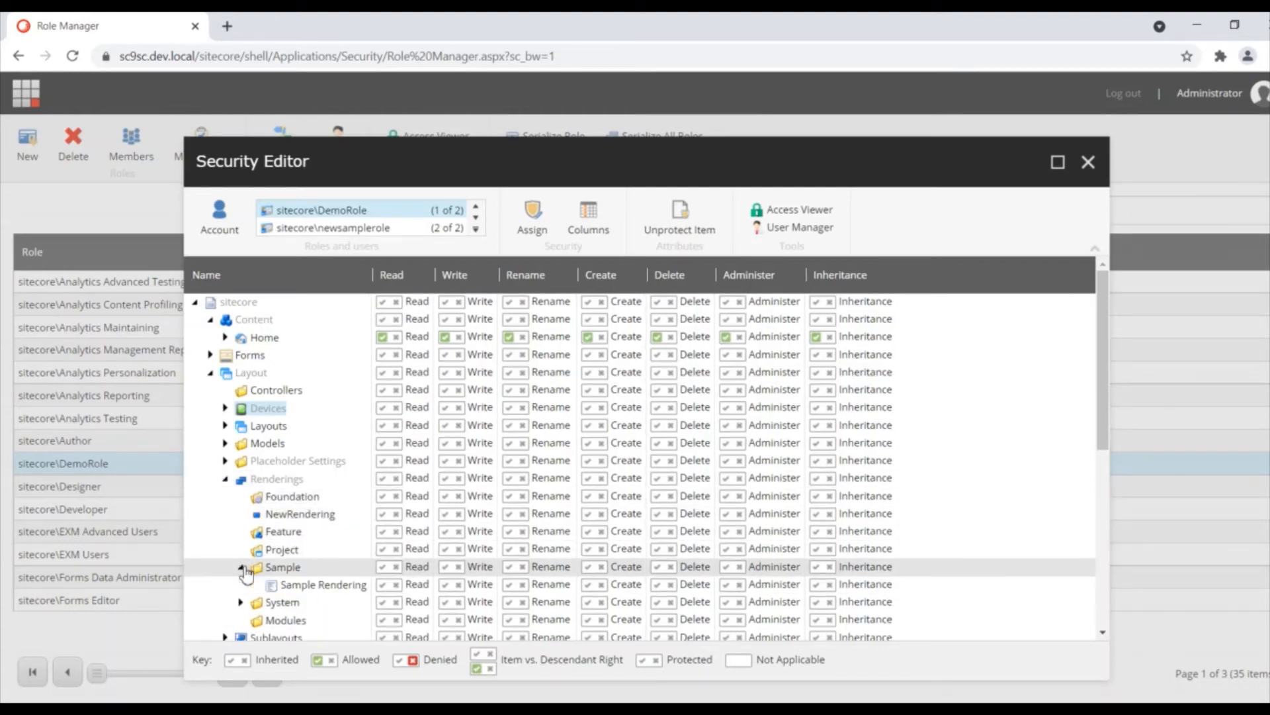
{"action": "left_click", "coordinate": [211, 374]}
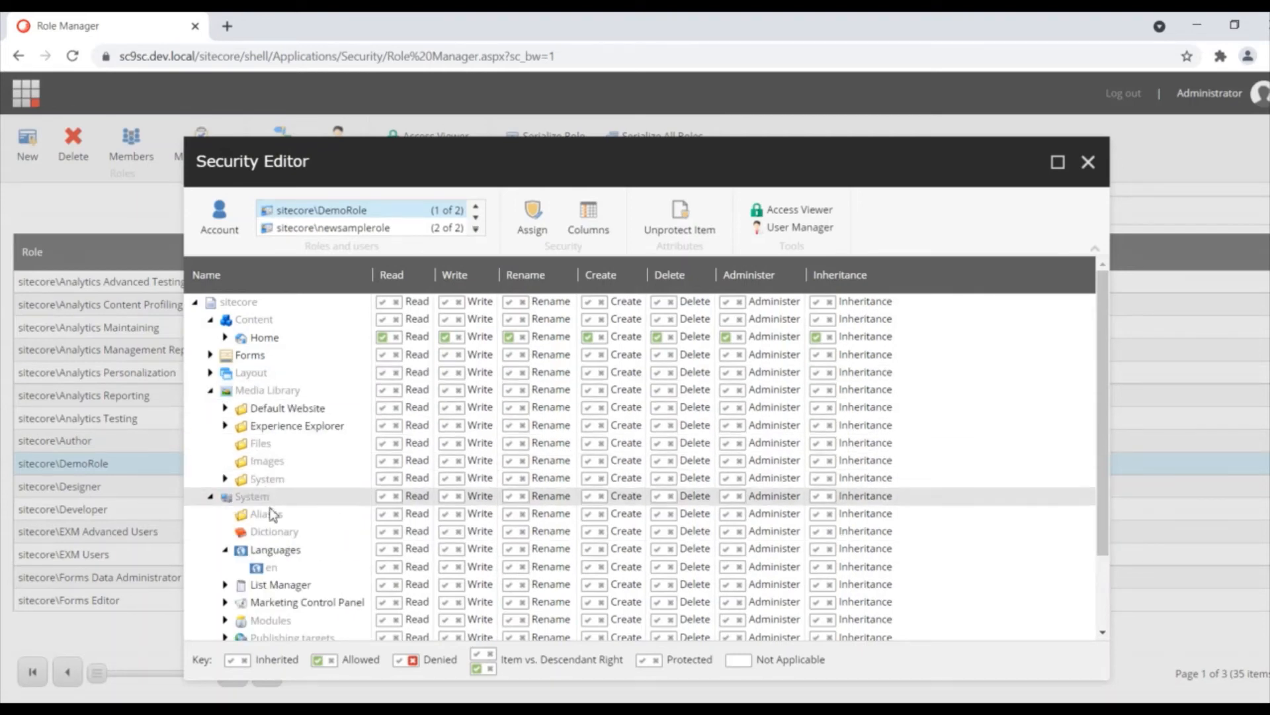
{"action": "left_click", "coordinate": [210, 390]}
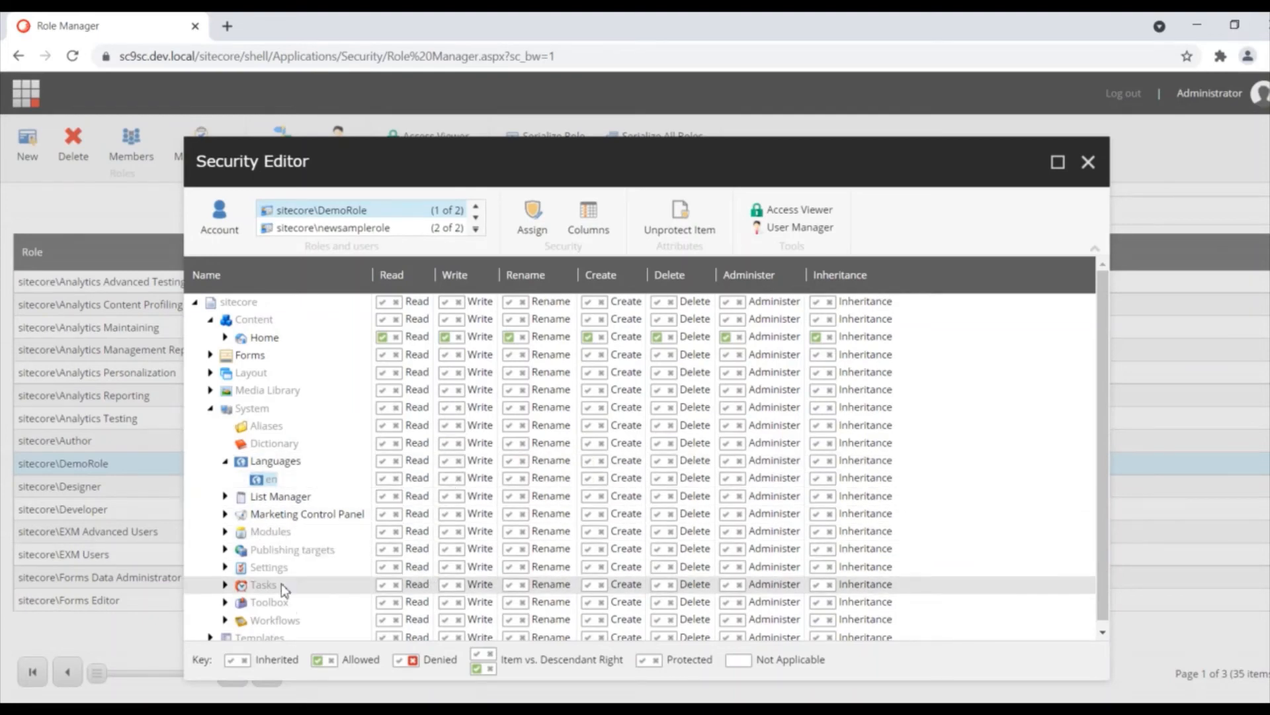
{"action": "left_click", "coordinate": [208, 409]}
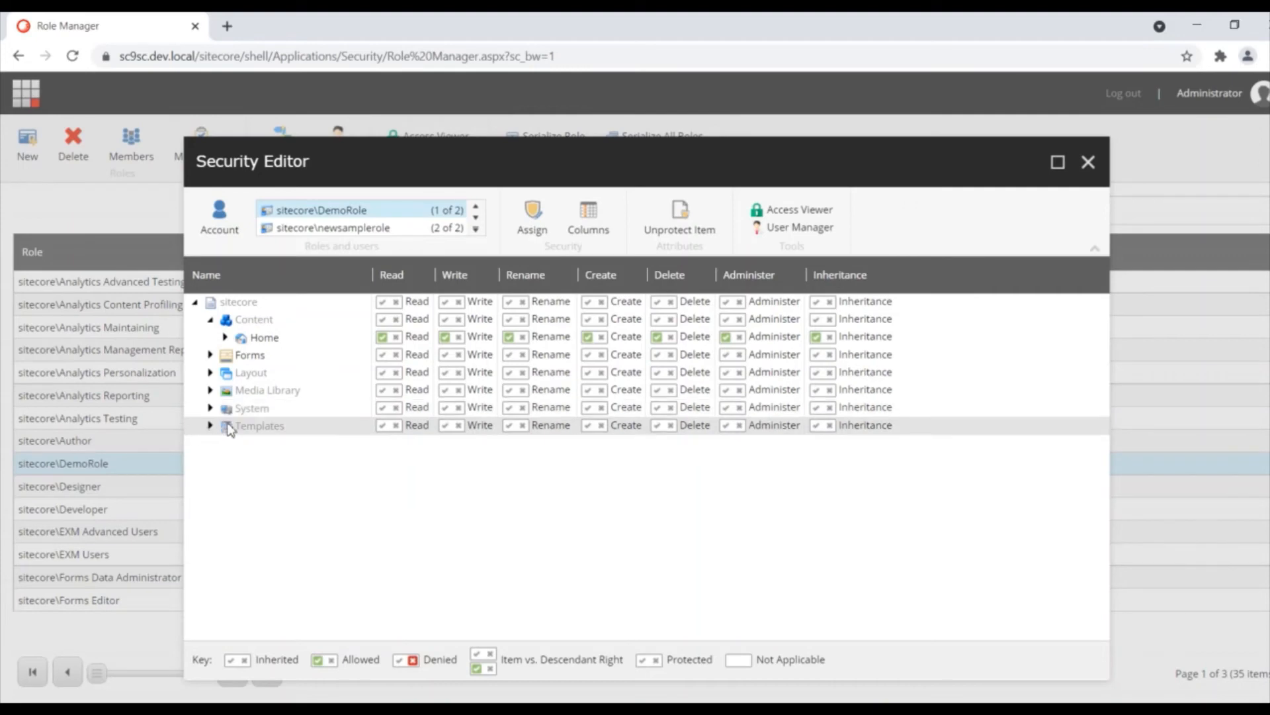
Step: Expand Templates down to Sample Item, then view DemoRole's effective rights in Access Viewer
{"action": "left_click", "coordinate": [211, 426]}
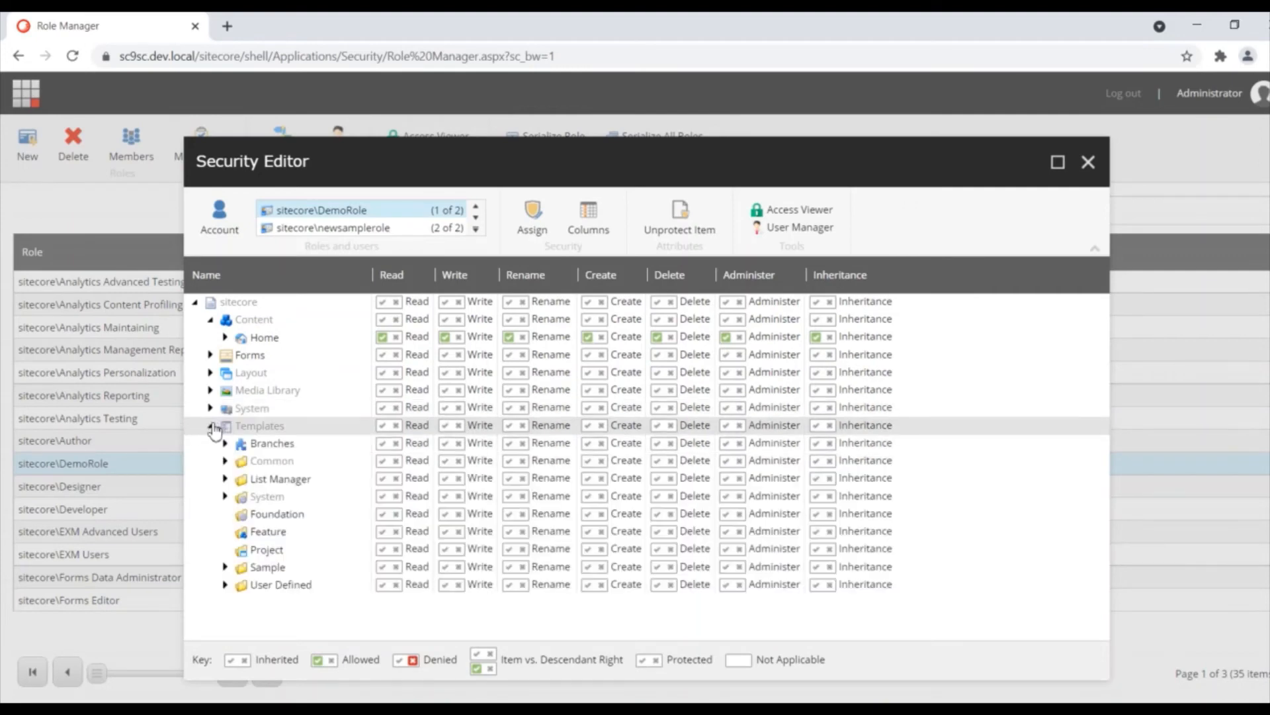
{"action": "left_click", "coordinate": [226, 568]}
{"action": "left_click", "coordinate": [270, 585]}
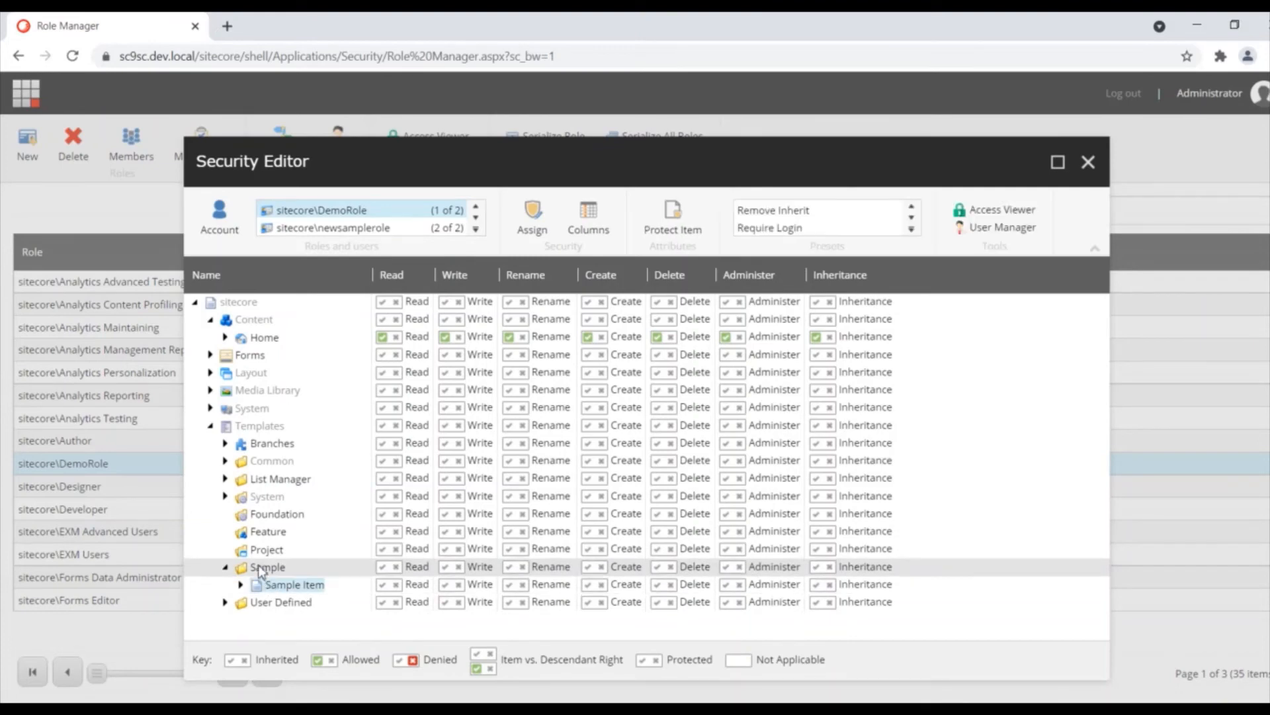
{"action": "left_click", "coordinate": [260, 567]}
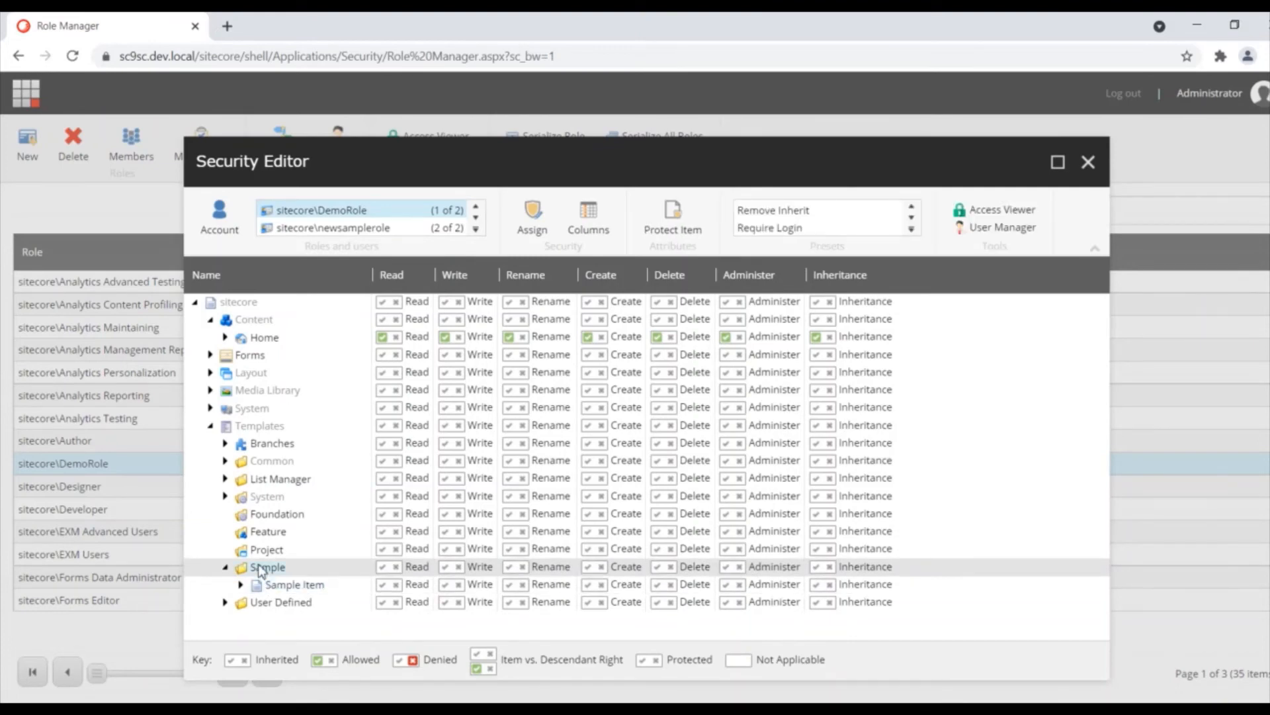
{"action": "left_click", "coordinate": [259, 425]}
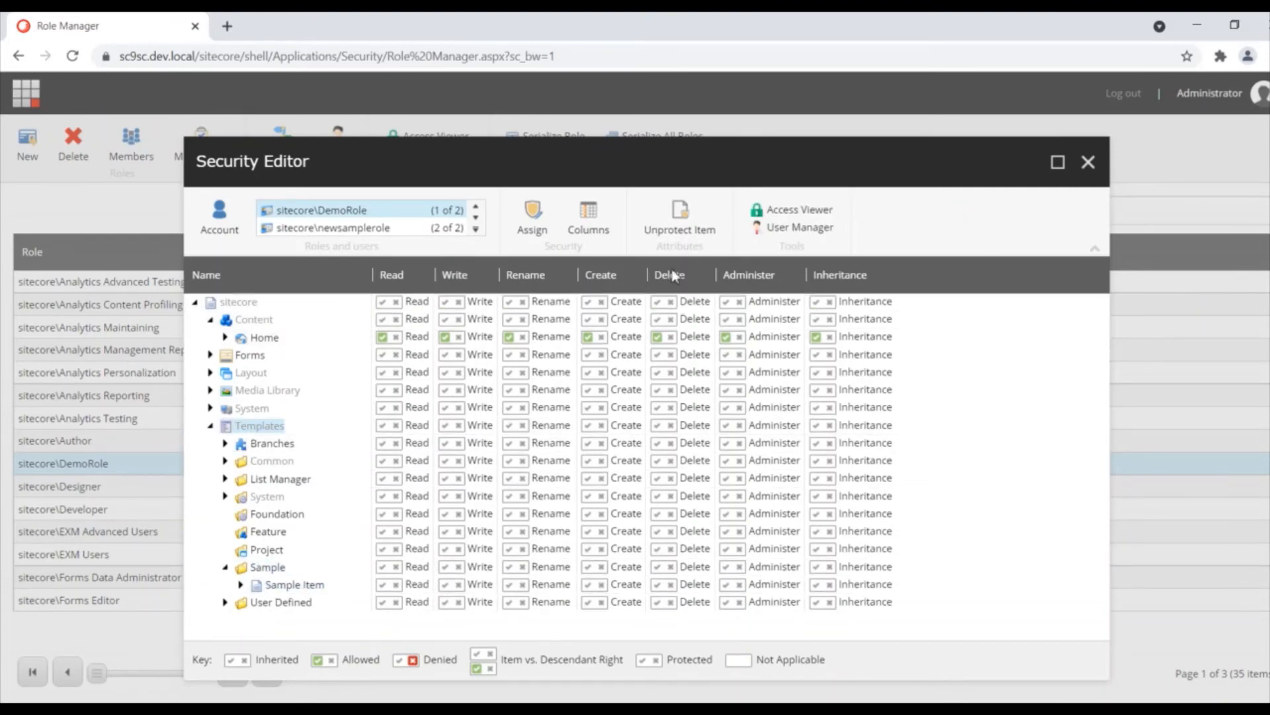
{"action": "left_click", "coordinate": [807, 211]}
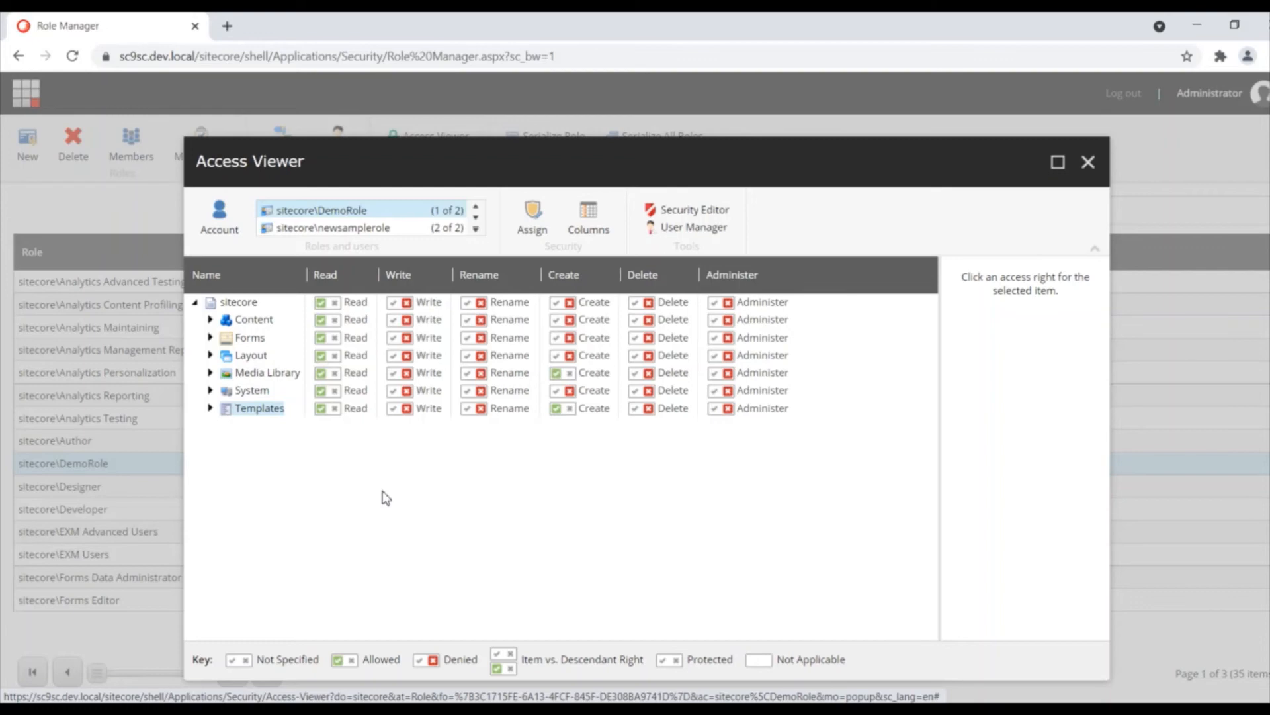
Step: Expand Content and Home in Access Viewer to inspect DemoRole's rights, then close it
{"action": "left_click", "coordinate": [209, 338]}
{"action": "left_click", "coordinate": [210, 338]}
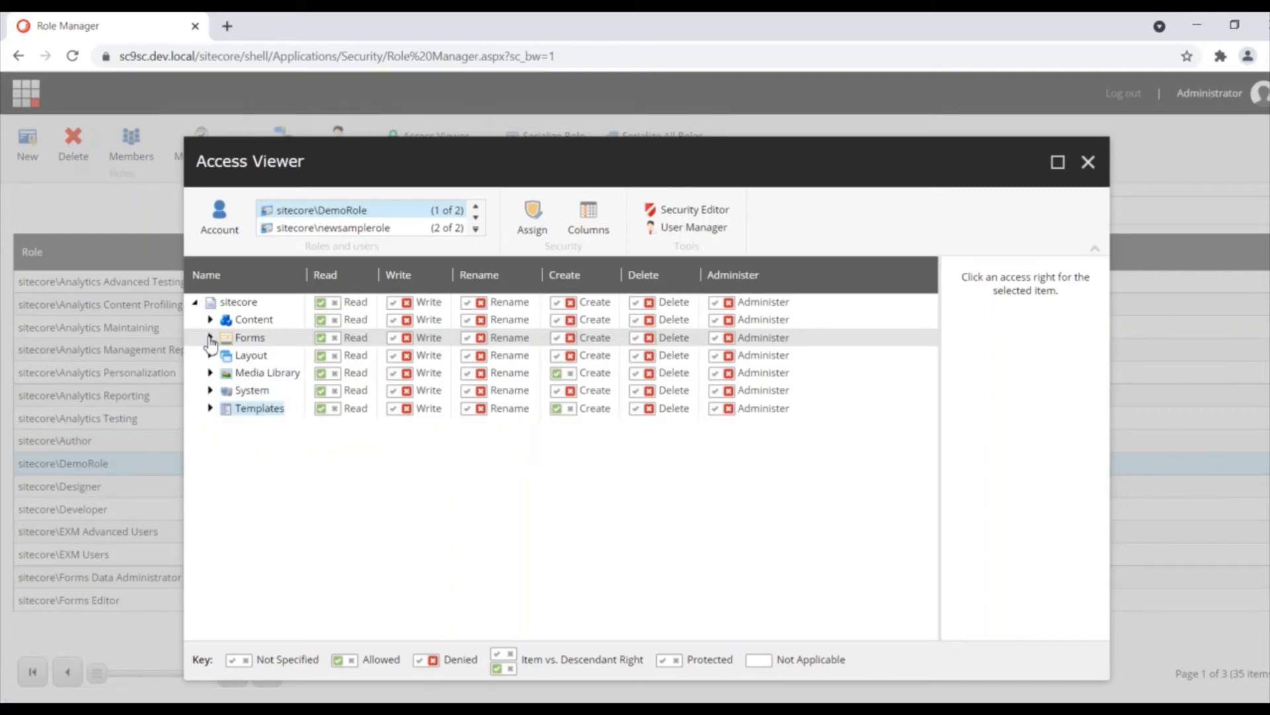
{"action": "left_click", "coordinate": [210, 320]}
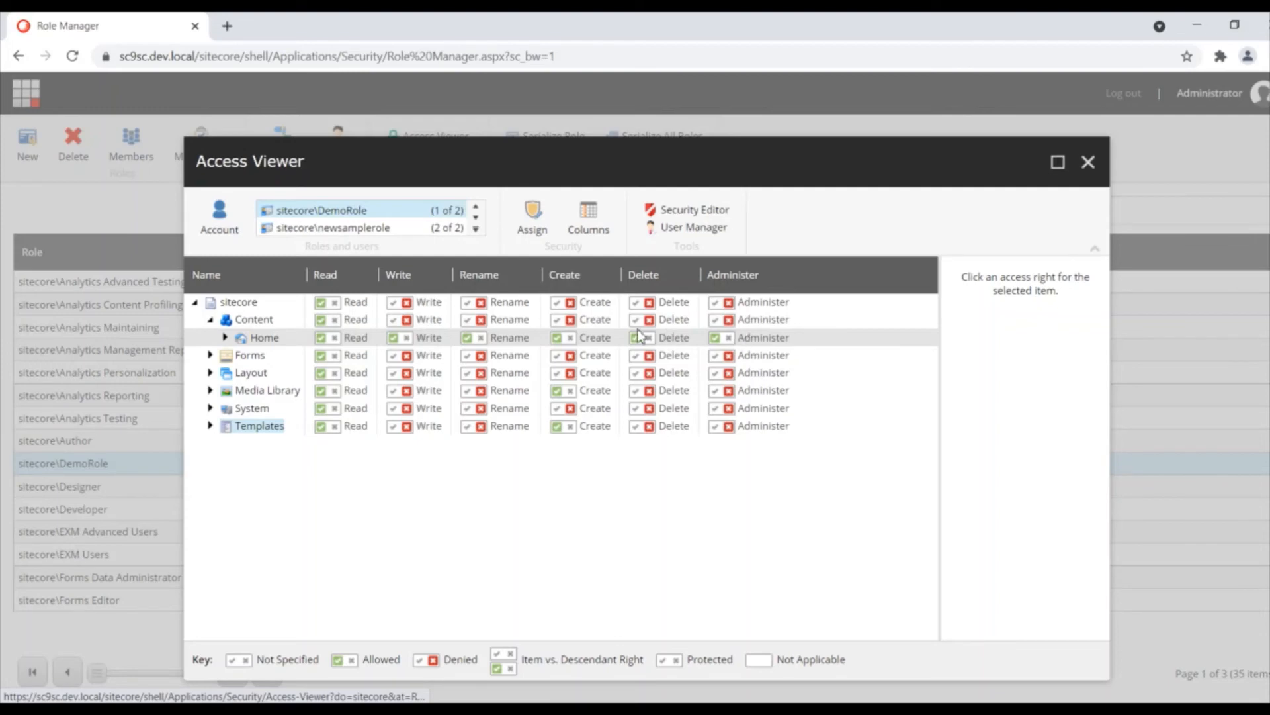
{"action": "left_click", "coordinate": [227, 339]}
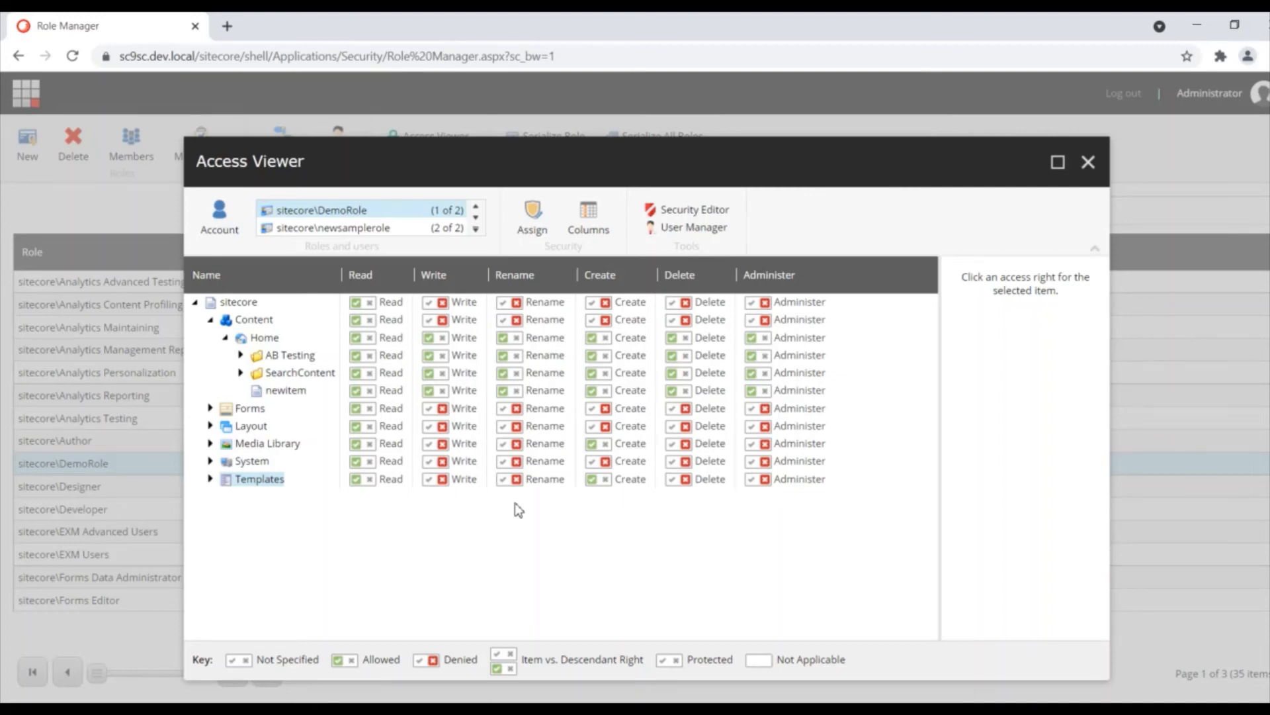
{"action": "left_click", "coordinate": [1089, 163]}
Step: Close the Security Editor and return to the Sitecore Desktop via the Launchpad
{"action": "left_click", "coordinate": [1089, 163]}
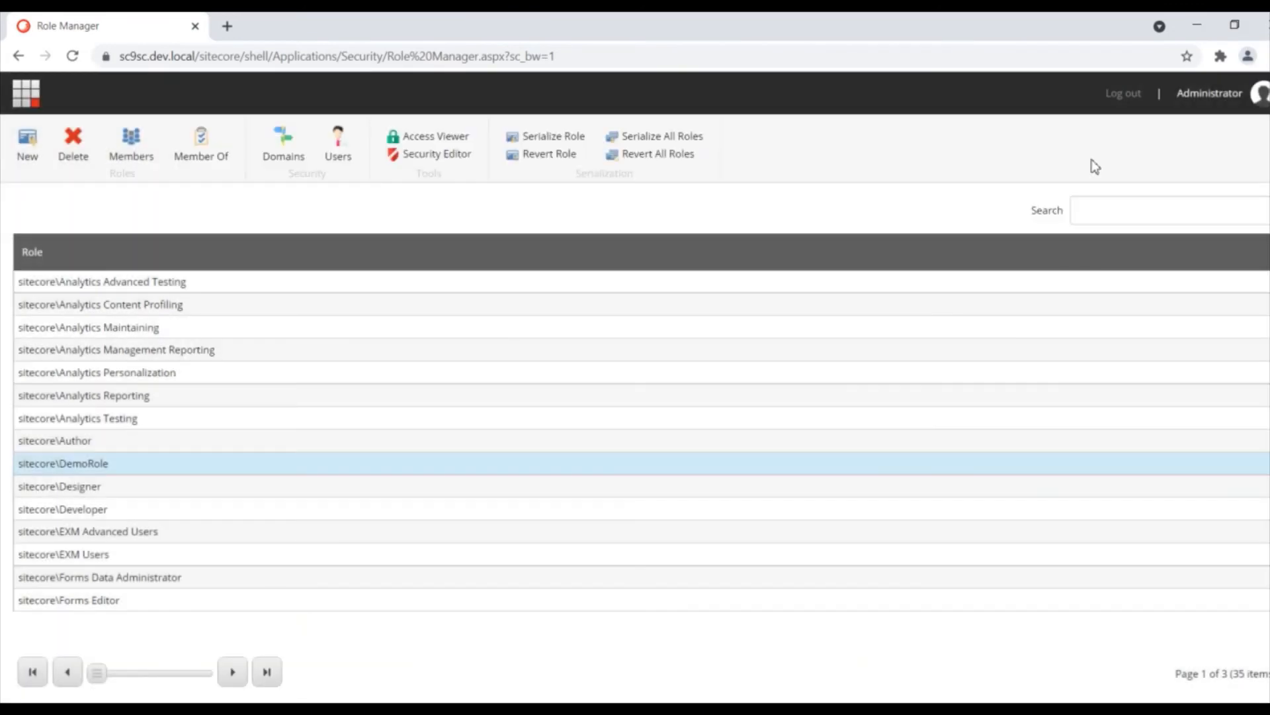
{"action": "left_click", "coordinate": [27, 103]}
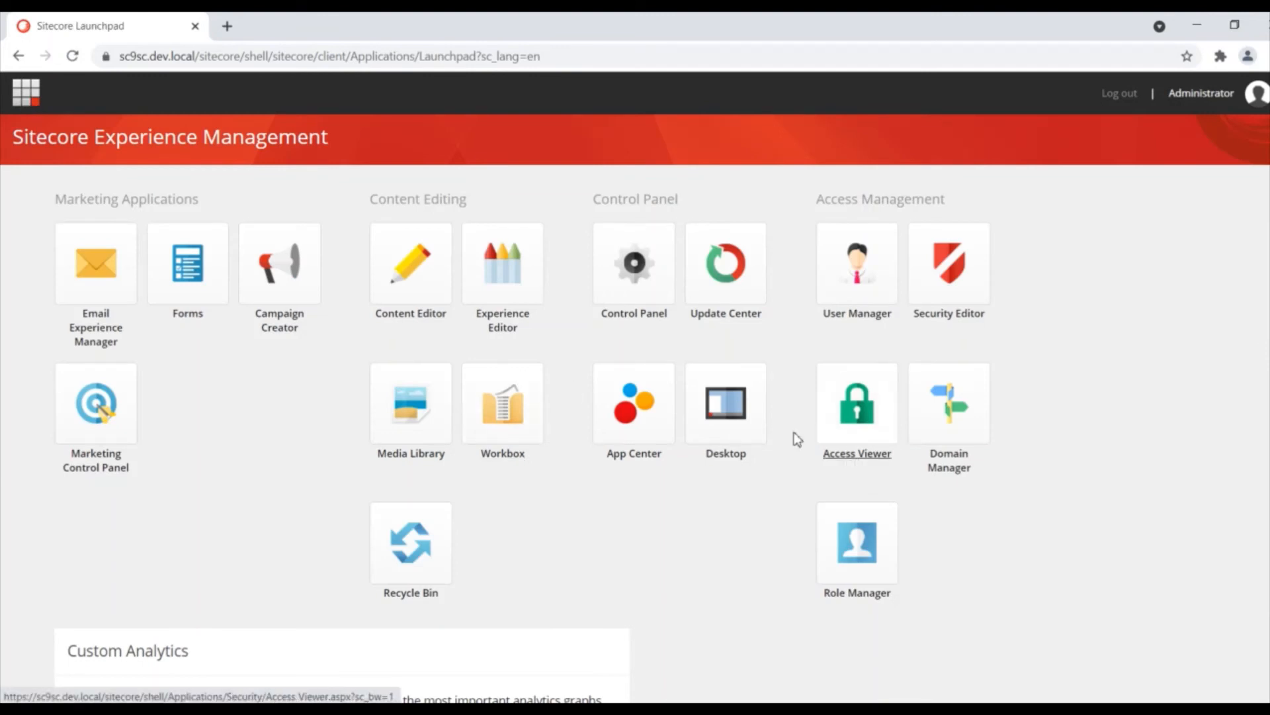
{"action": "left_click", "coordinate": [732, 406]}
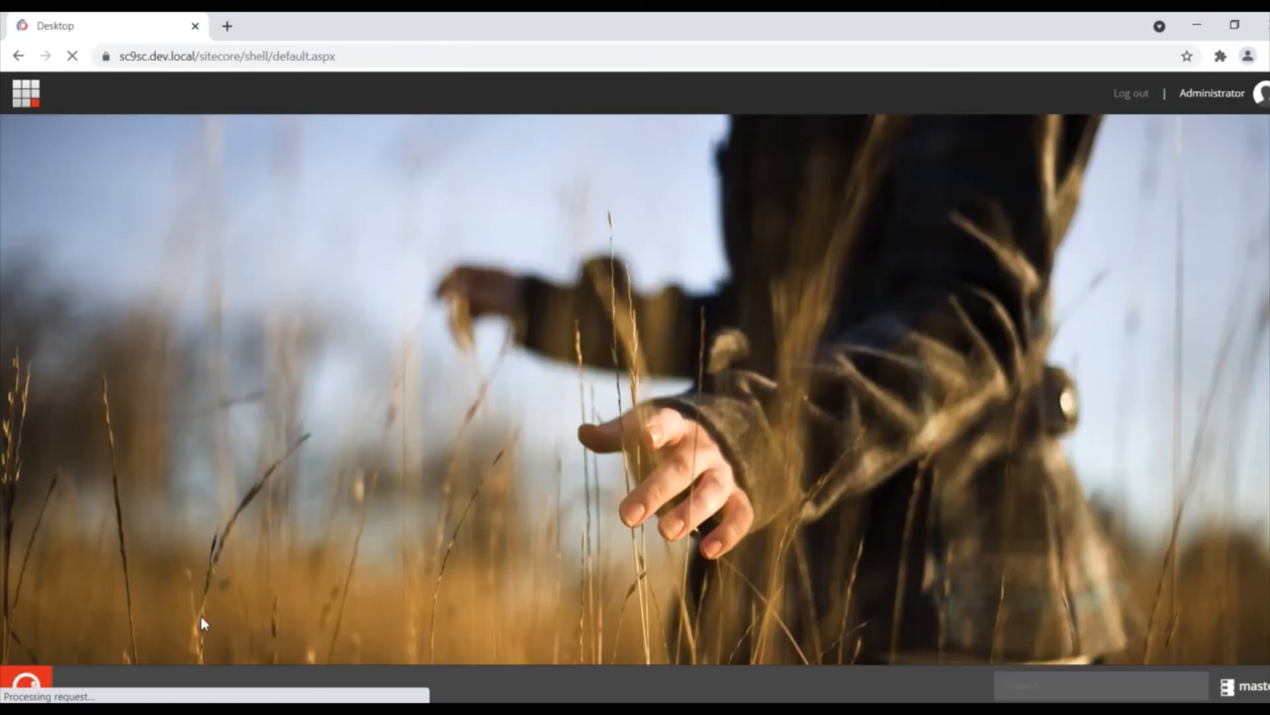
Step: Launch Package Designer from the desktop start menu
{"action": "left_click", "coordinate": [26, 685]}
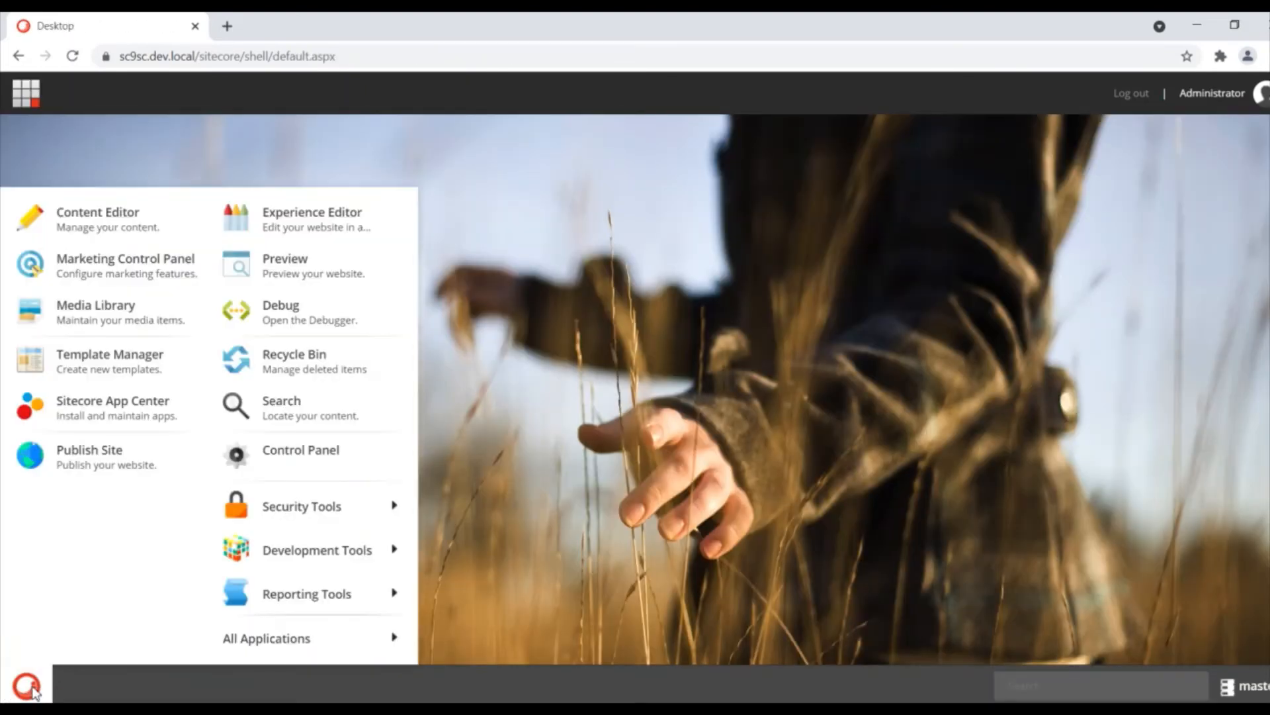
{"action": "mouse_move", "coordinate": [313, 556]}
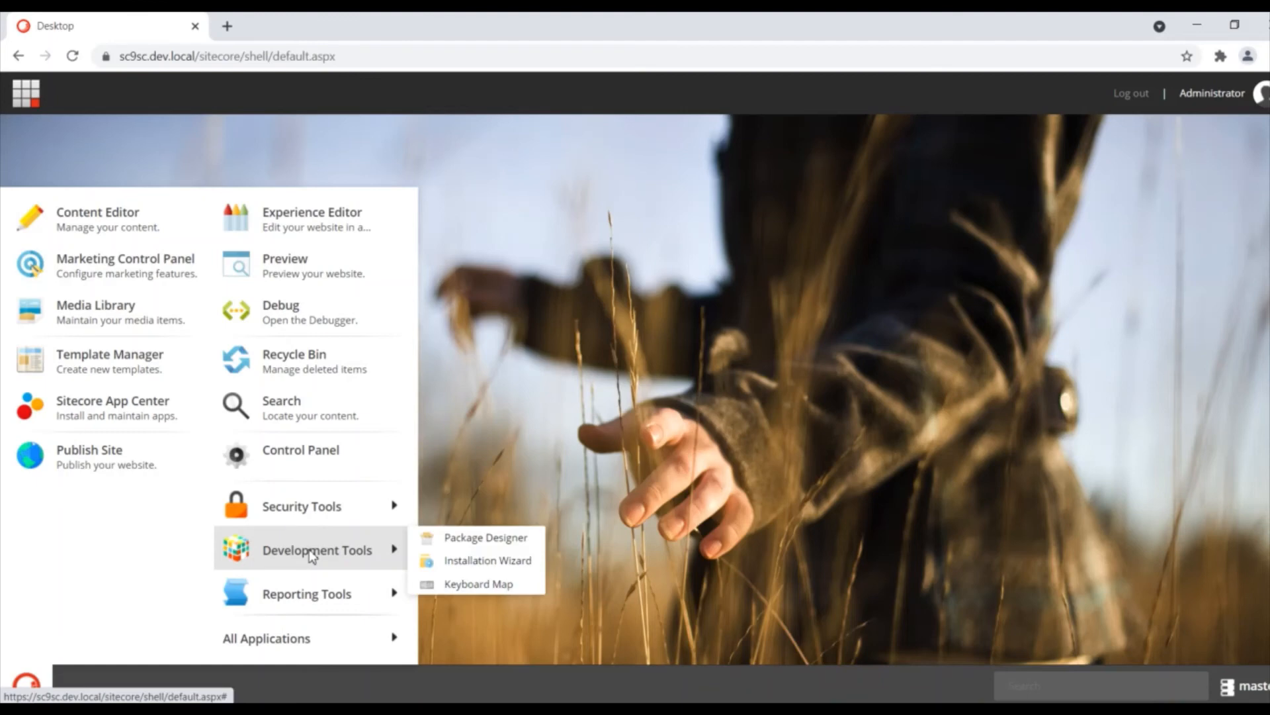
{"action": "left_click", "coordinate": [503, 537]}
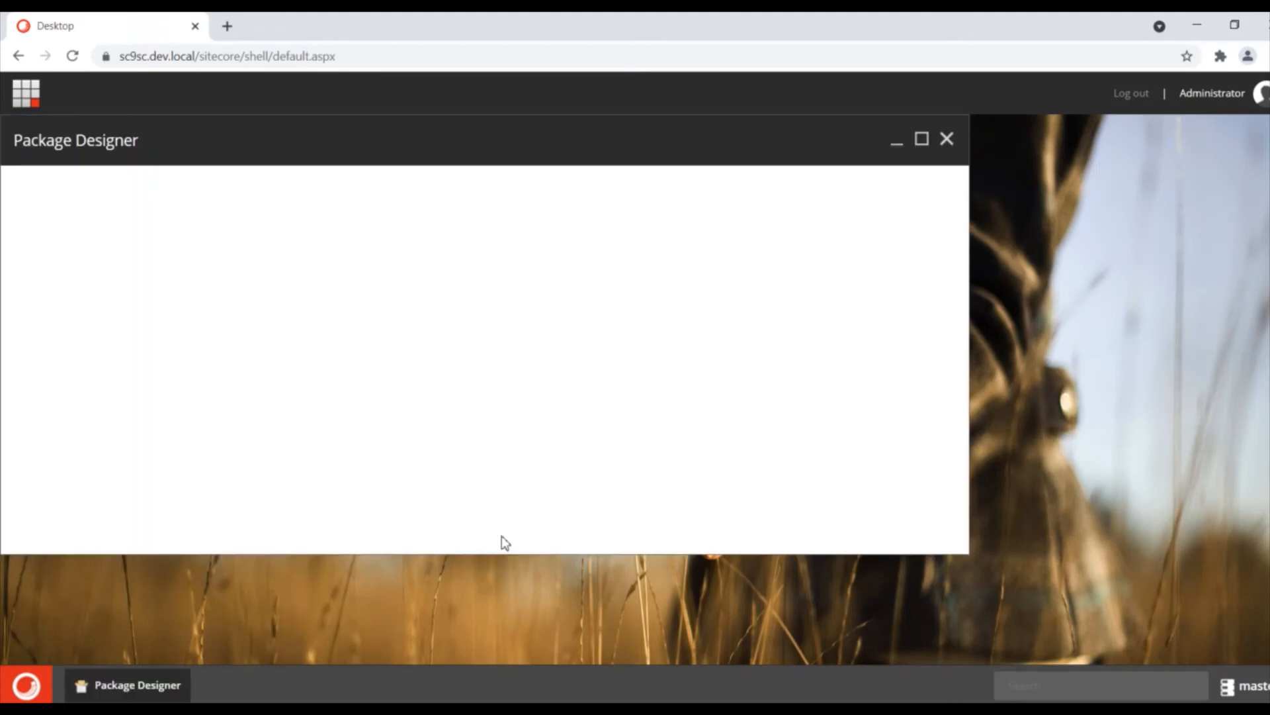
{"action": "left_click", "coordinate": [317, 287]}
Step: Name the package demorolepackage and add the DemoRole role as a security account
{"action": "type", "text": "demorolepackage"}
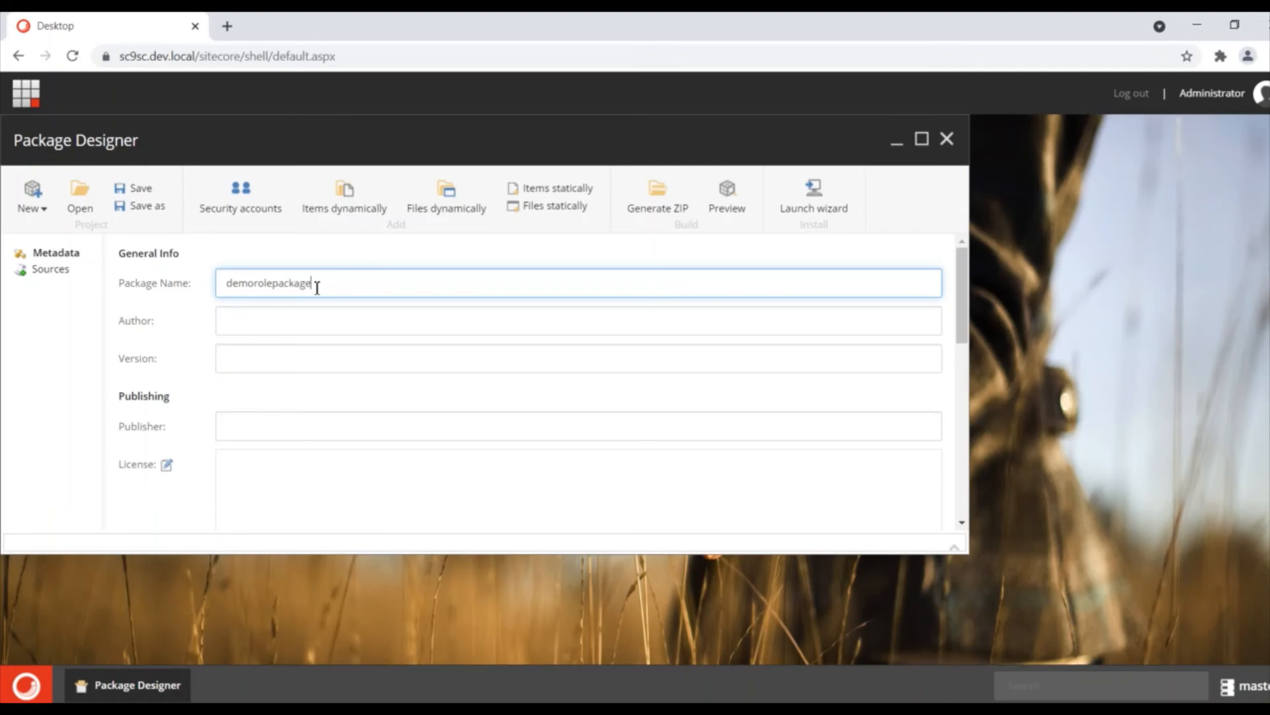
{"action": "left_click", "coordinate": [557, 267]}
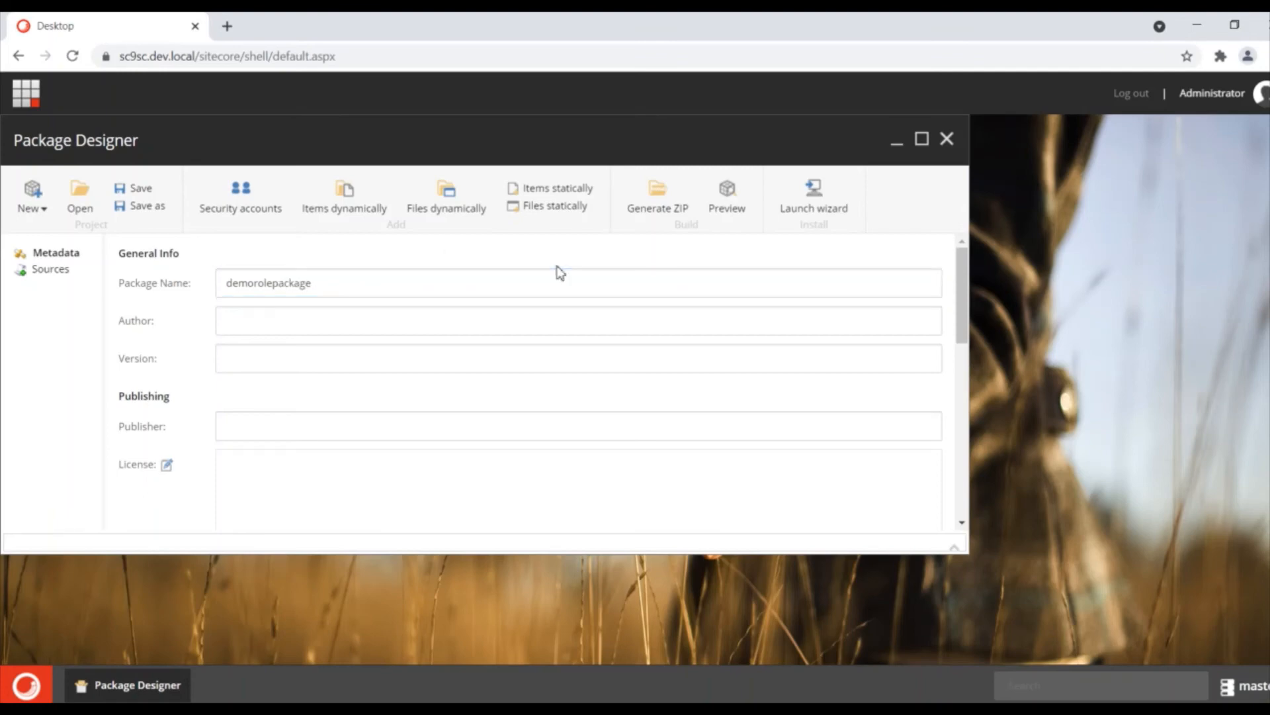
{"action": "left_click", "coordinate": [235, 211]}
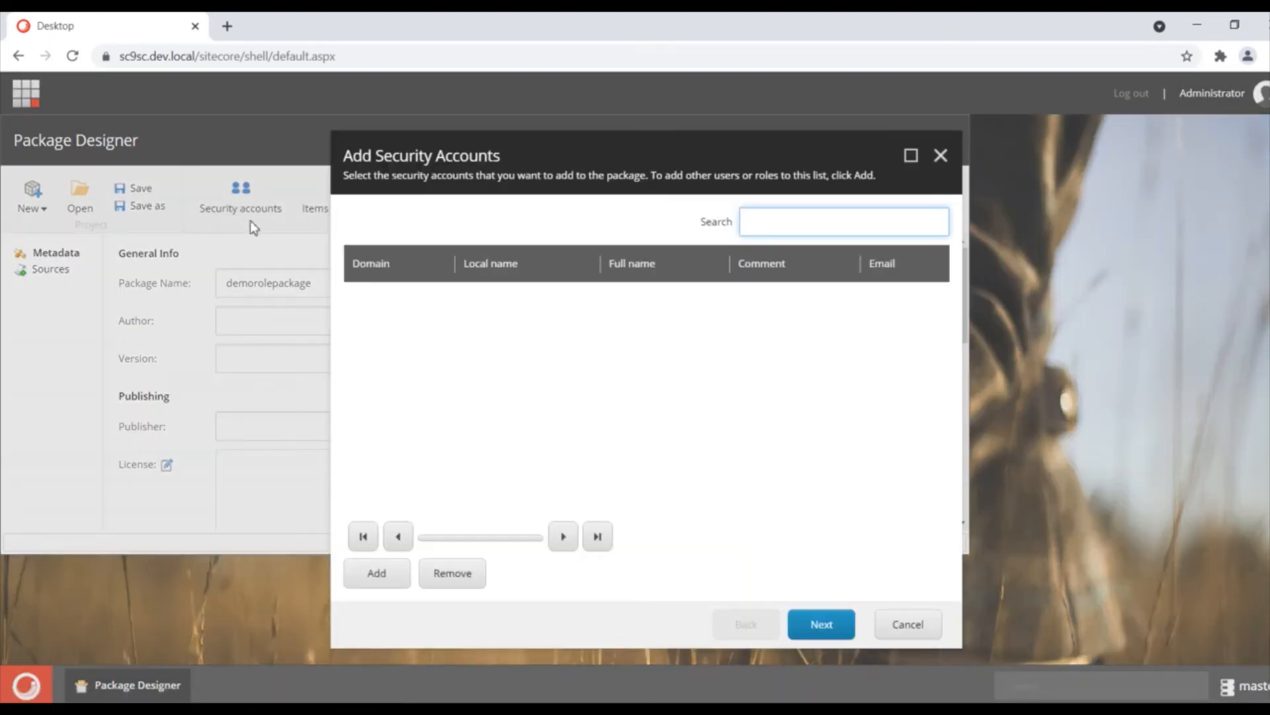
{"action": "left_click", "coordinate": [376, 579]}
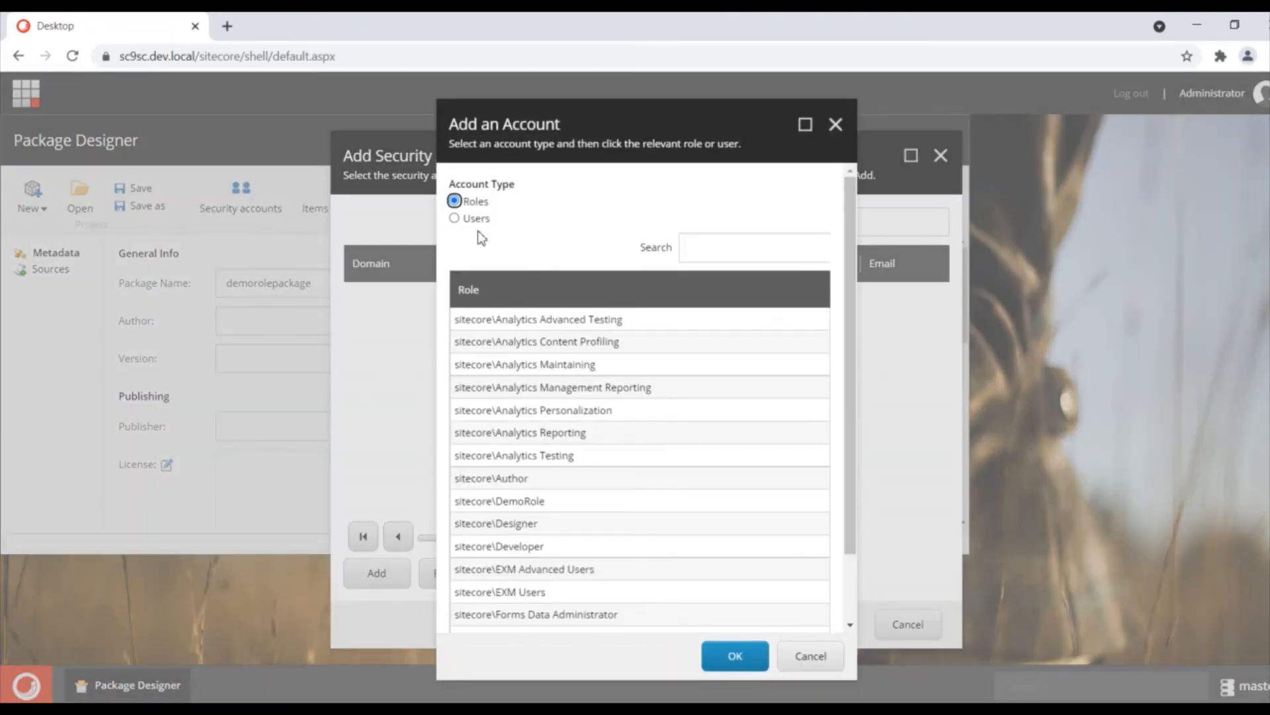
{"action": "left_click", "coordinate": [700, 247]}
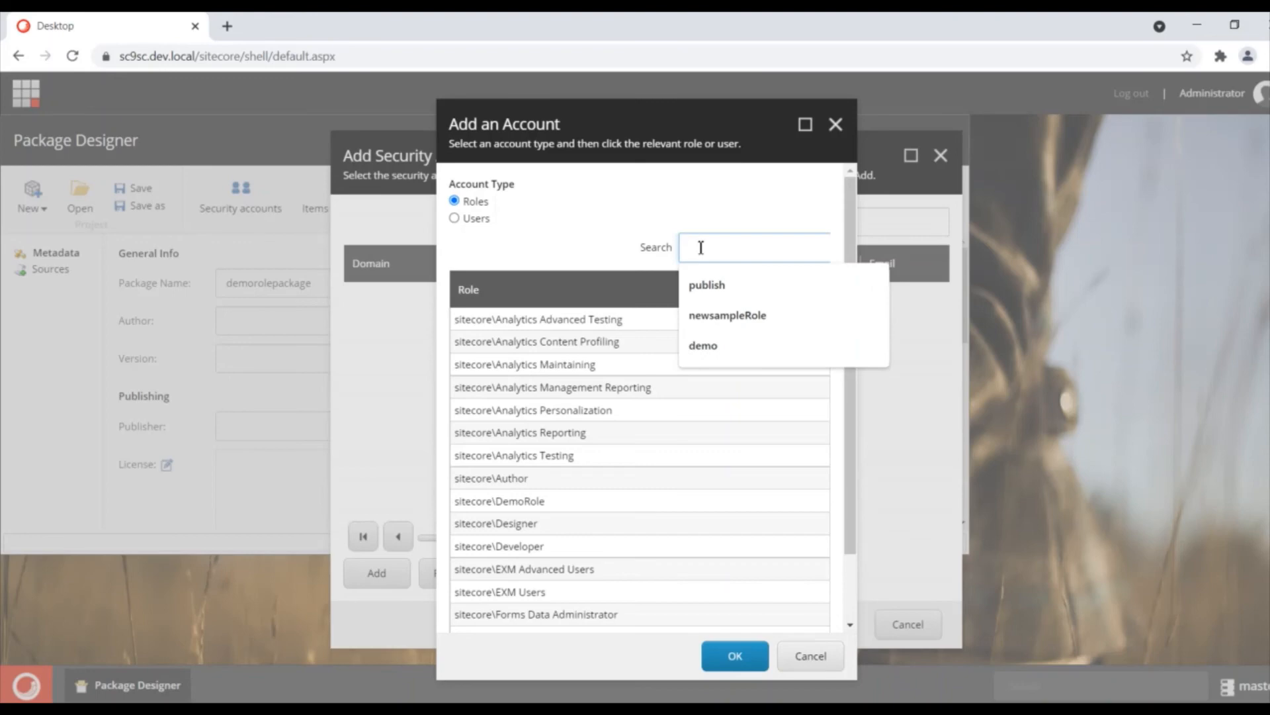
{"action": "type", "text": "demo"}
{"action": "key", "text": "Return"}
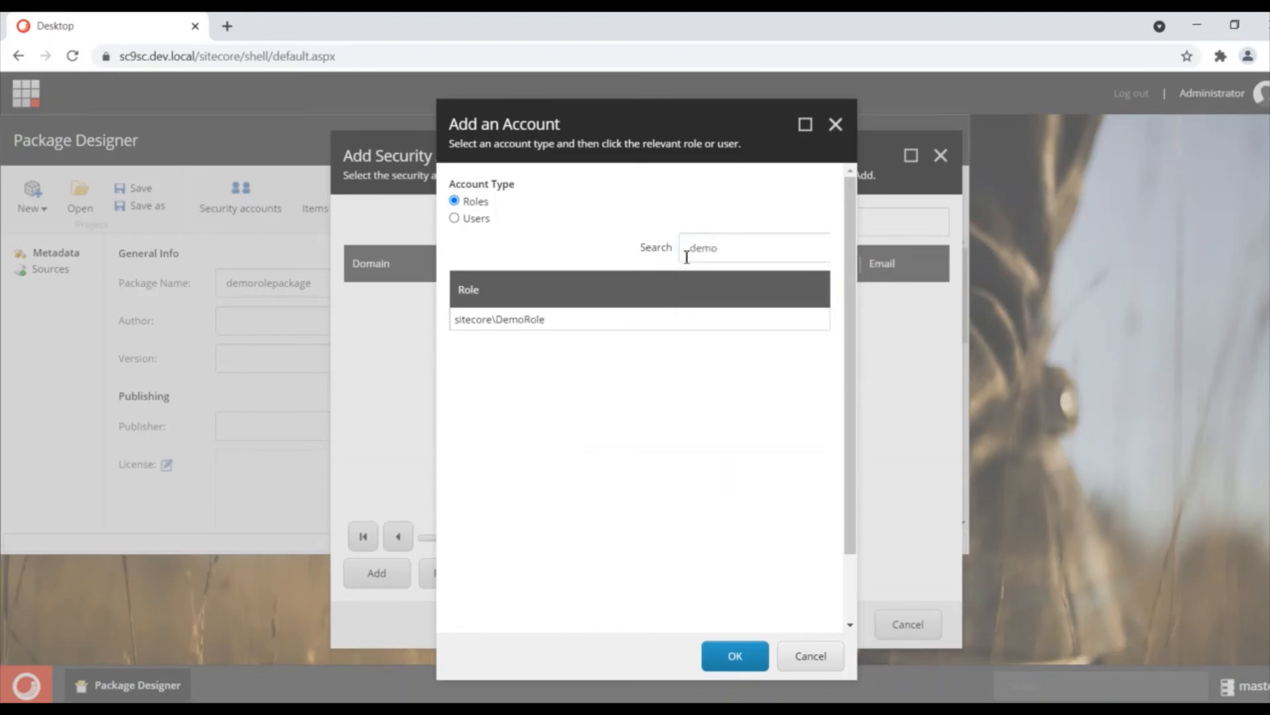
{"action": "left_click", "coordinate": [512, 320]}
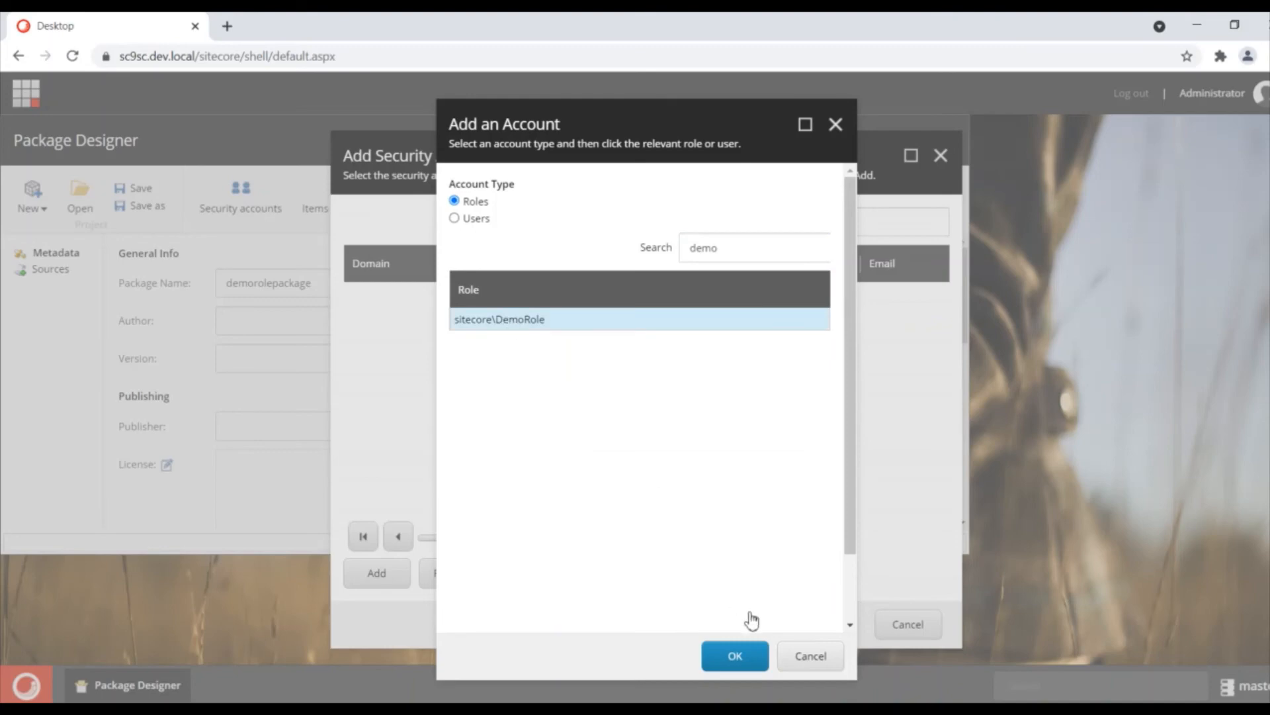
{"action": "left_click", "coordinate": [736, 658]}
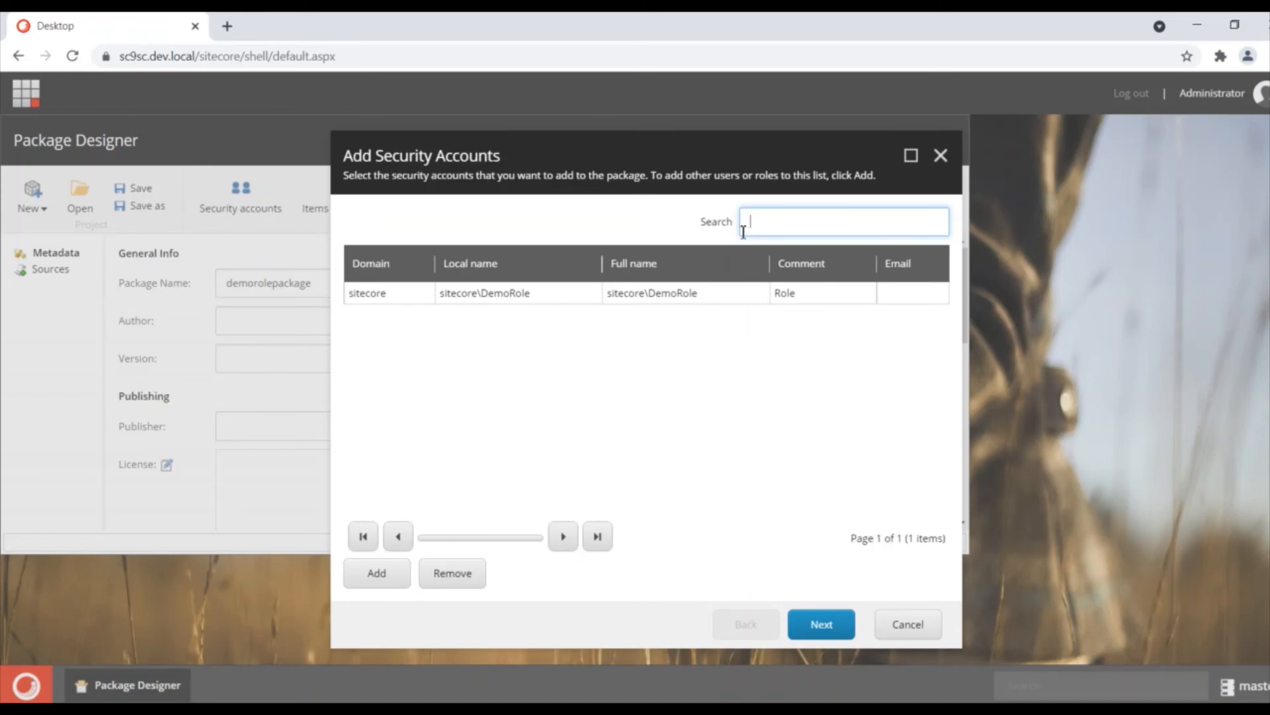
Step: Add the admintestone test user and finish the security accounts source
{"action": "left_click", "coordinate": [374, 574]}
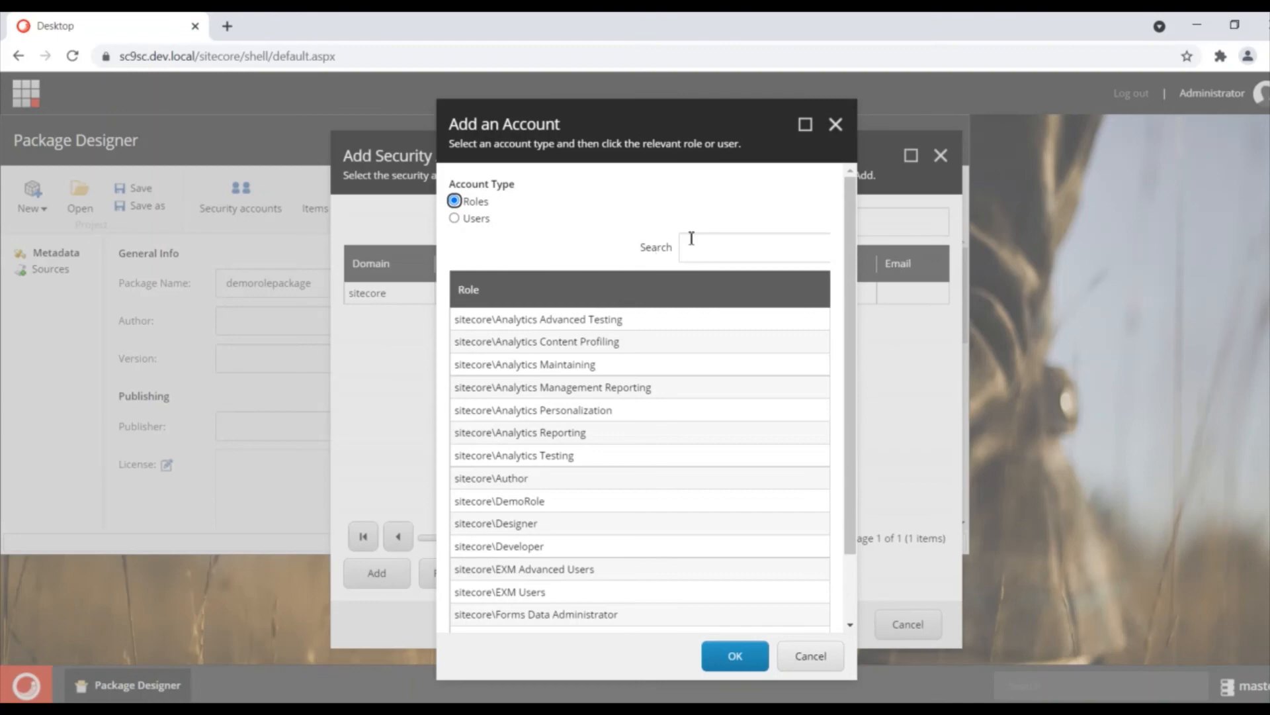
{"action": "left_click", "coordinate": [472, 221]}
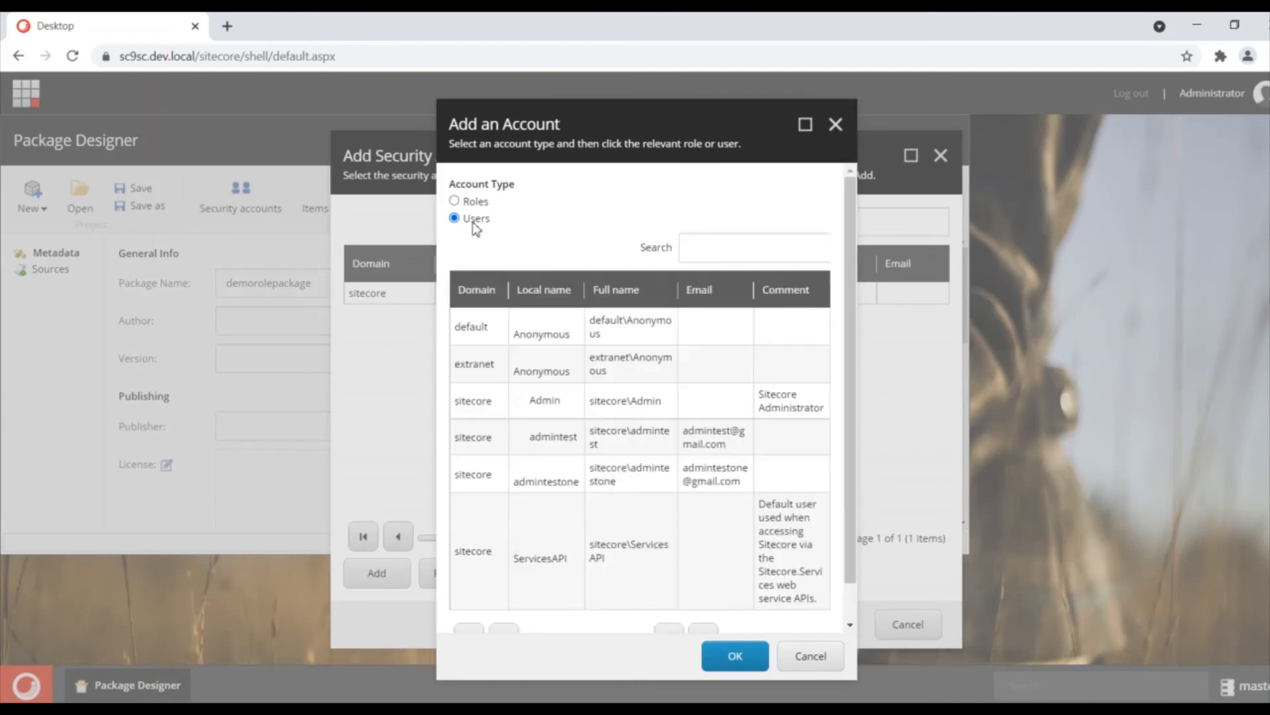
{"action": "left_click", "coordinate": [683, 249]}
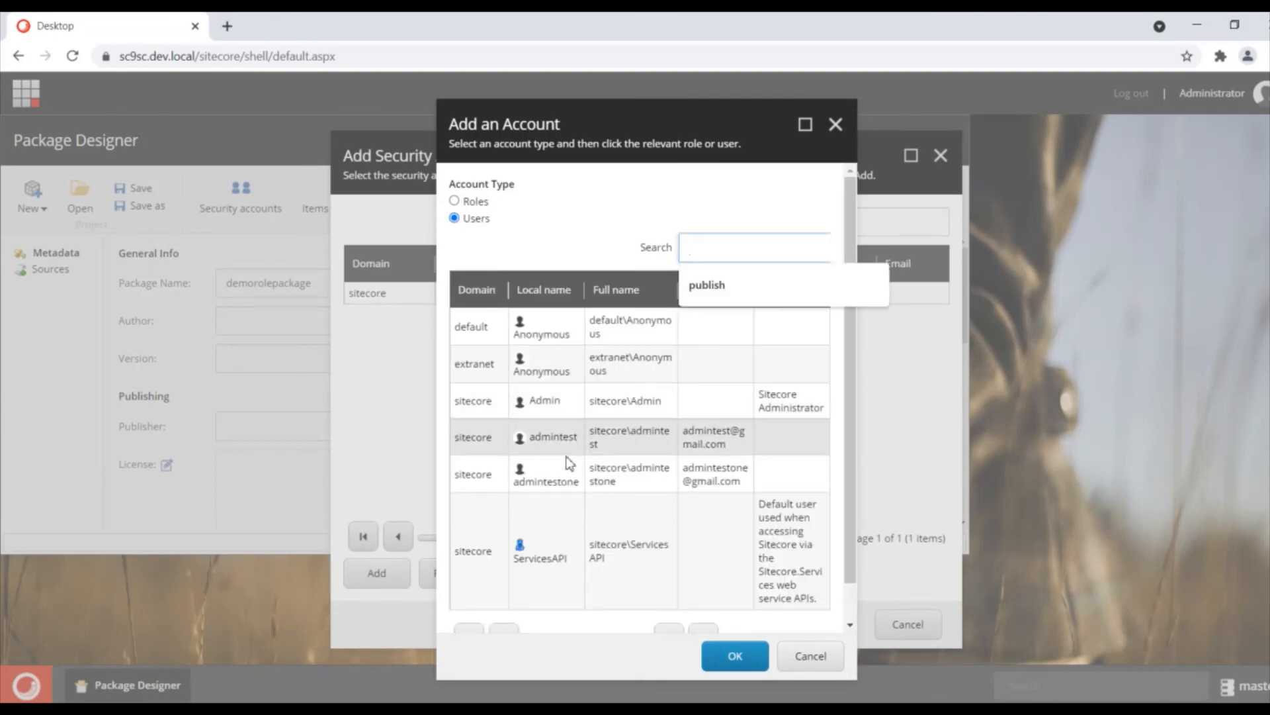
{"action": "double_click", "coordinate": [551, 471]}
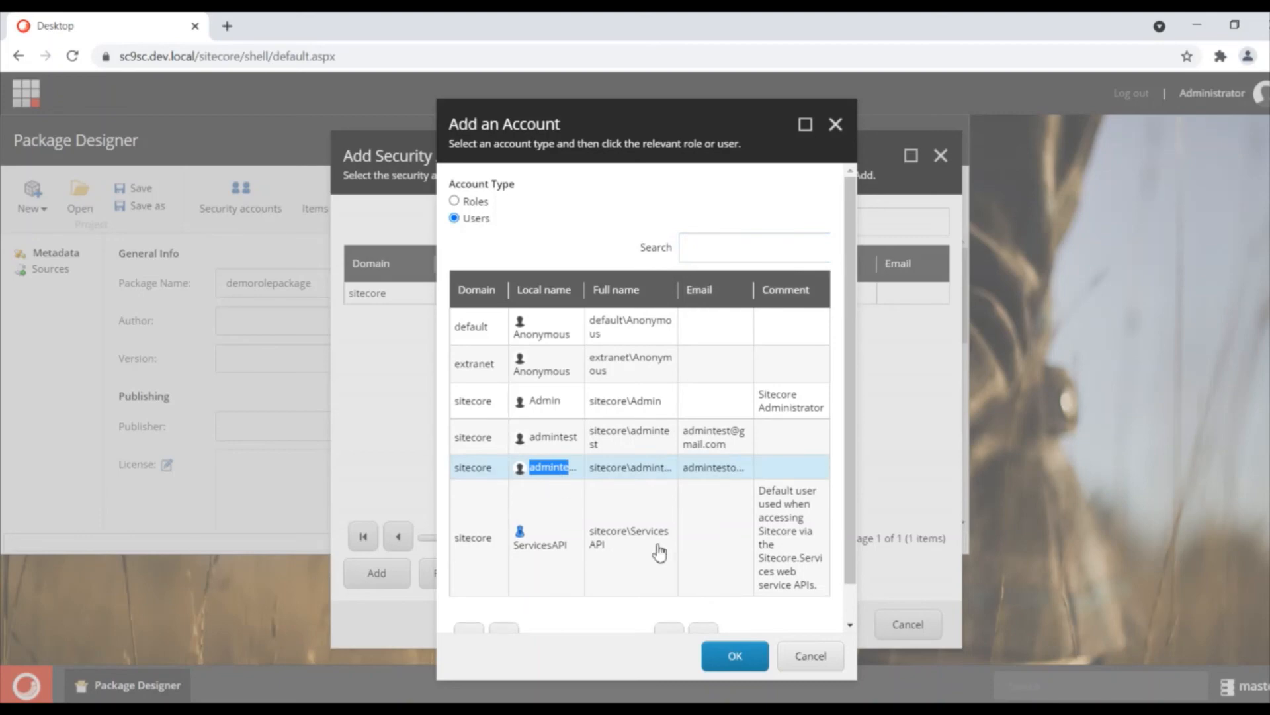
{"action": "left_click", "coordinate": [731, 655]}
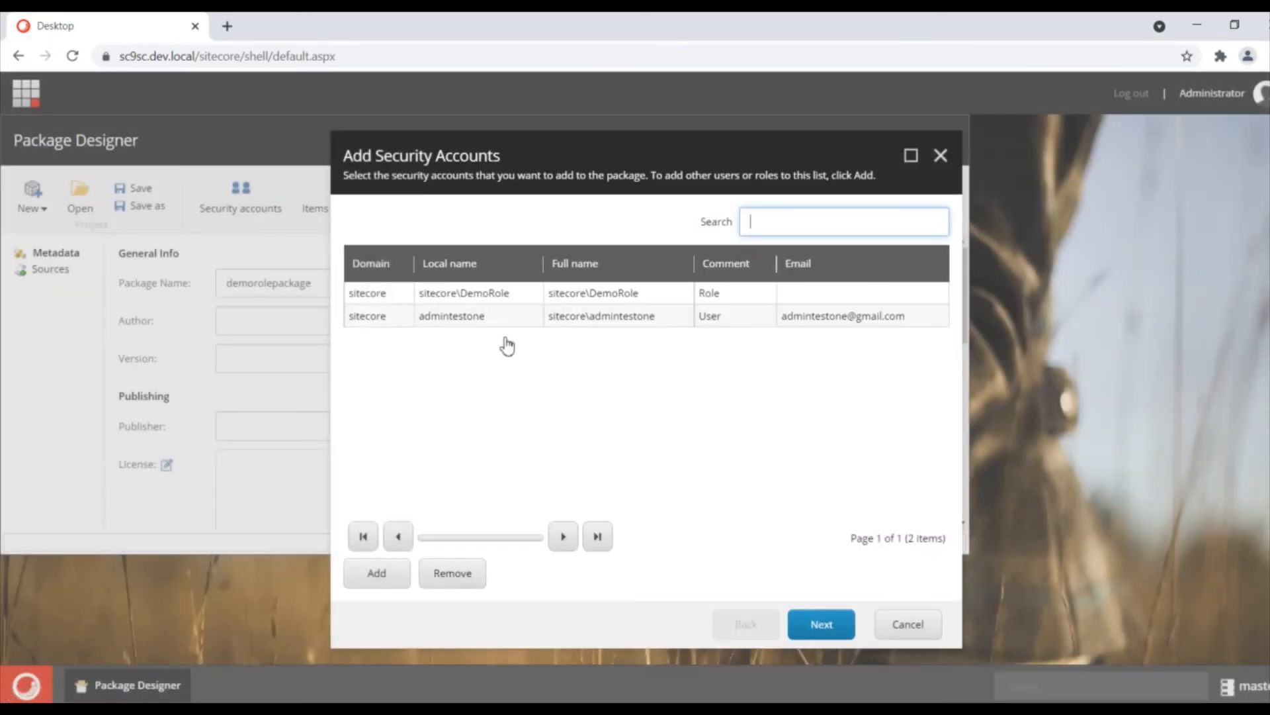
{"action": "left_click", "coordinate": [819, 626]}
{"action": "left_click", "coordinate": [820, 626]}
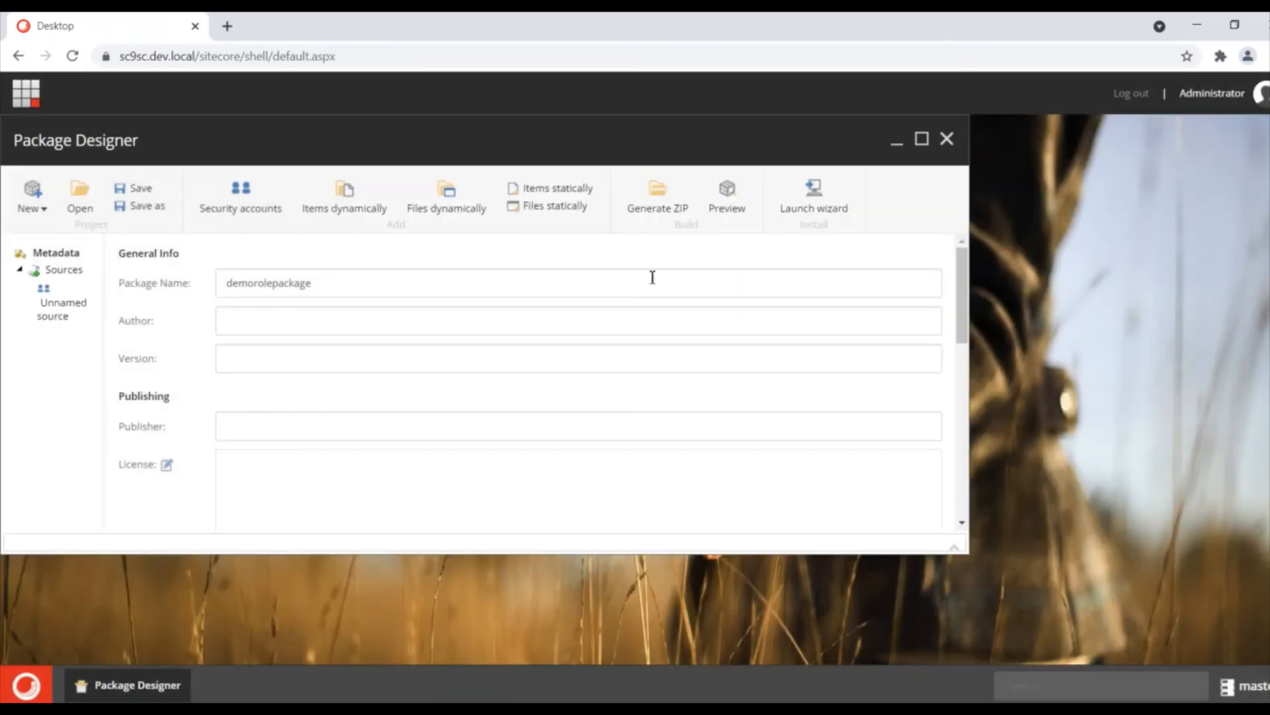
Step: Generate the package ZIP and download demorolepackage.zip
{"action": "left_click", "coordinate": [657, 208]}
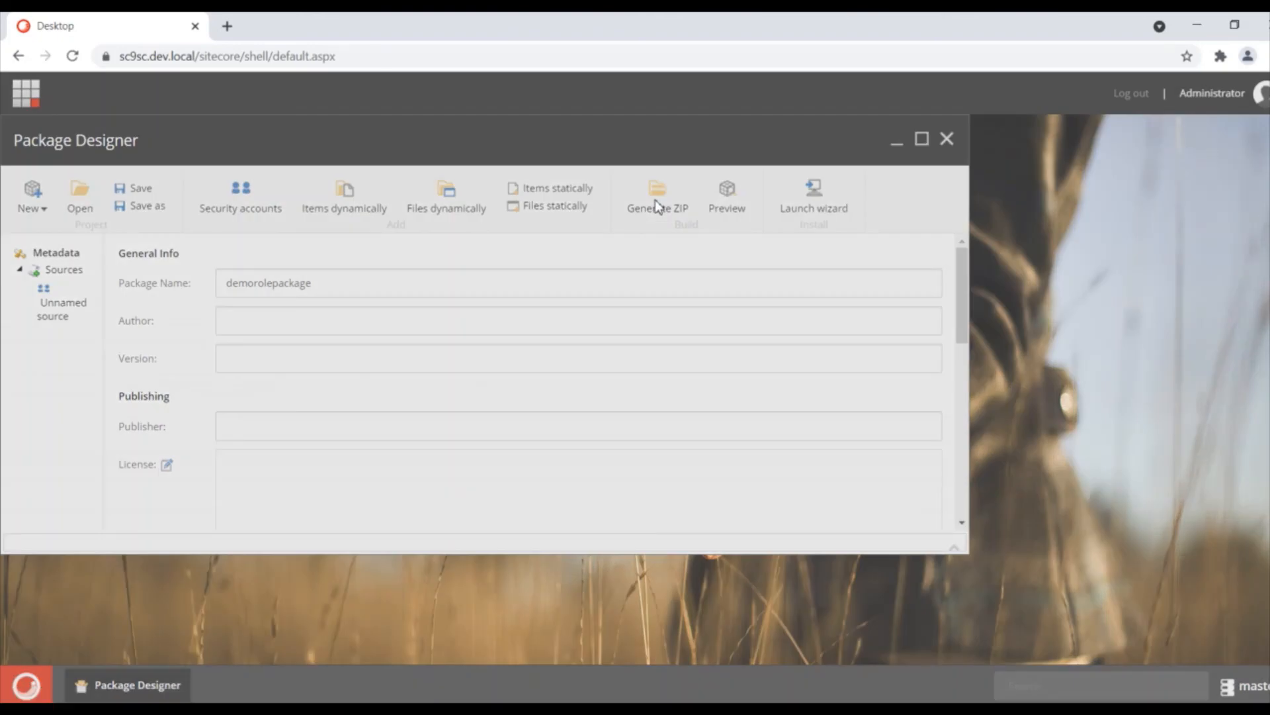
{"action": "left_click", "coordinate": [740, 622]}
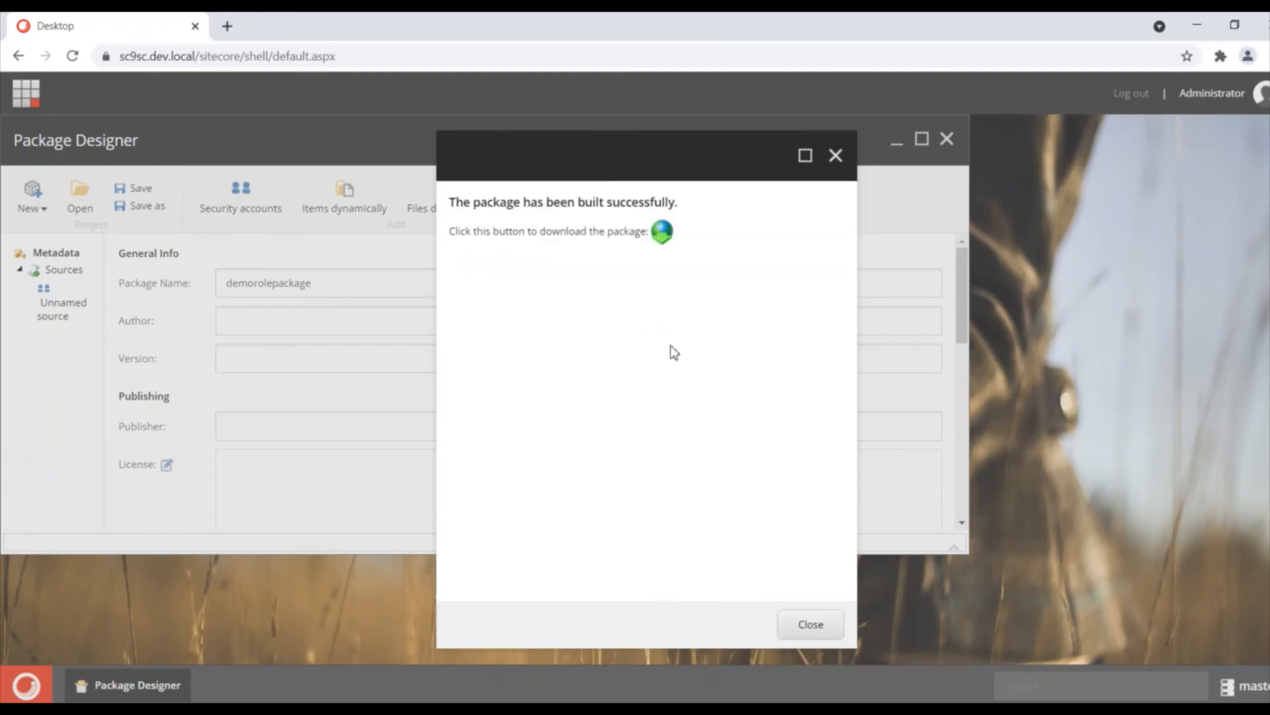
{"action": "left_click", "coordinate": [662, 232]}
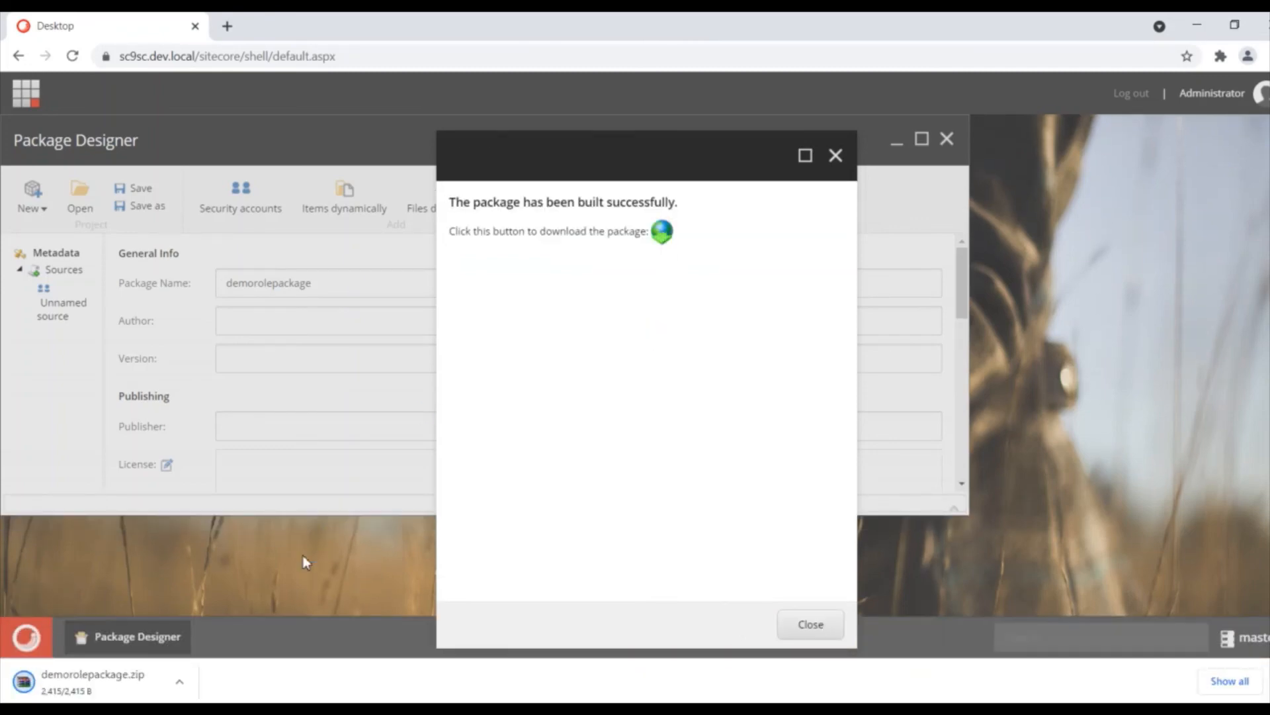
Step: Show the downloaded demorolepackage.zip in its folder
{"action": "left_click", "coordinate": [180, 682]}
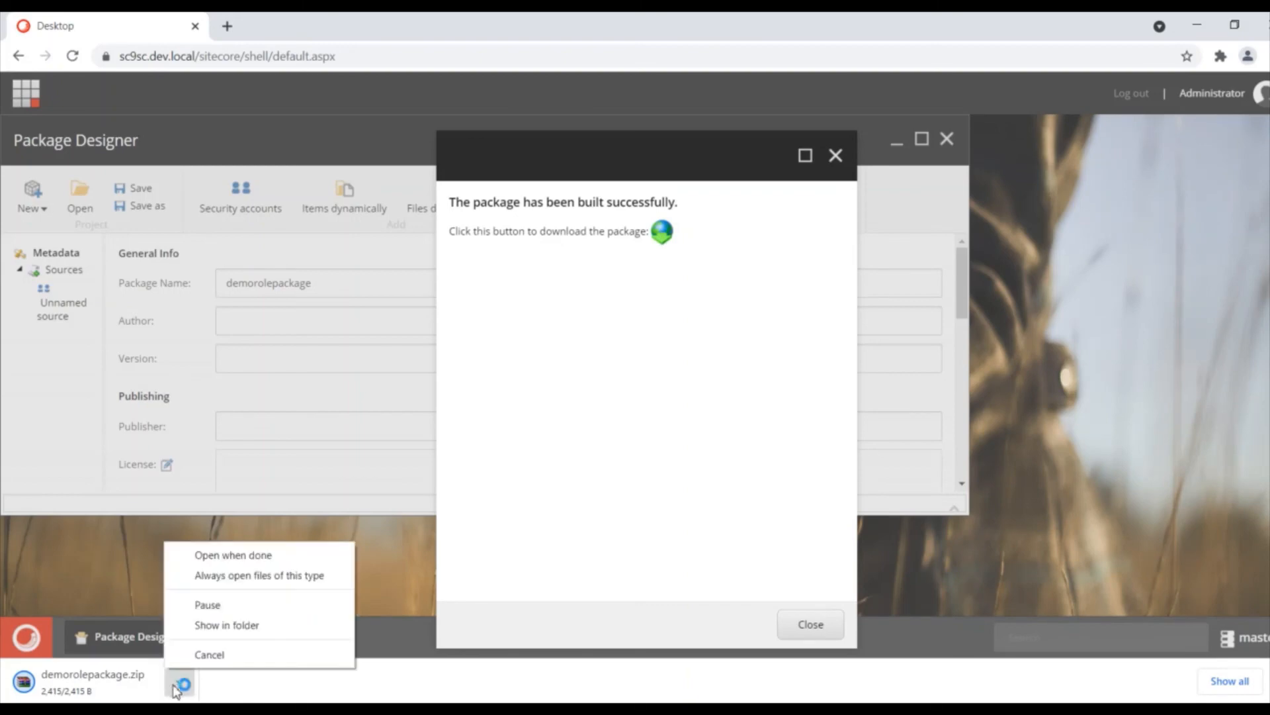
{"action": "left_click", "coordinate": [219, 632]}
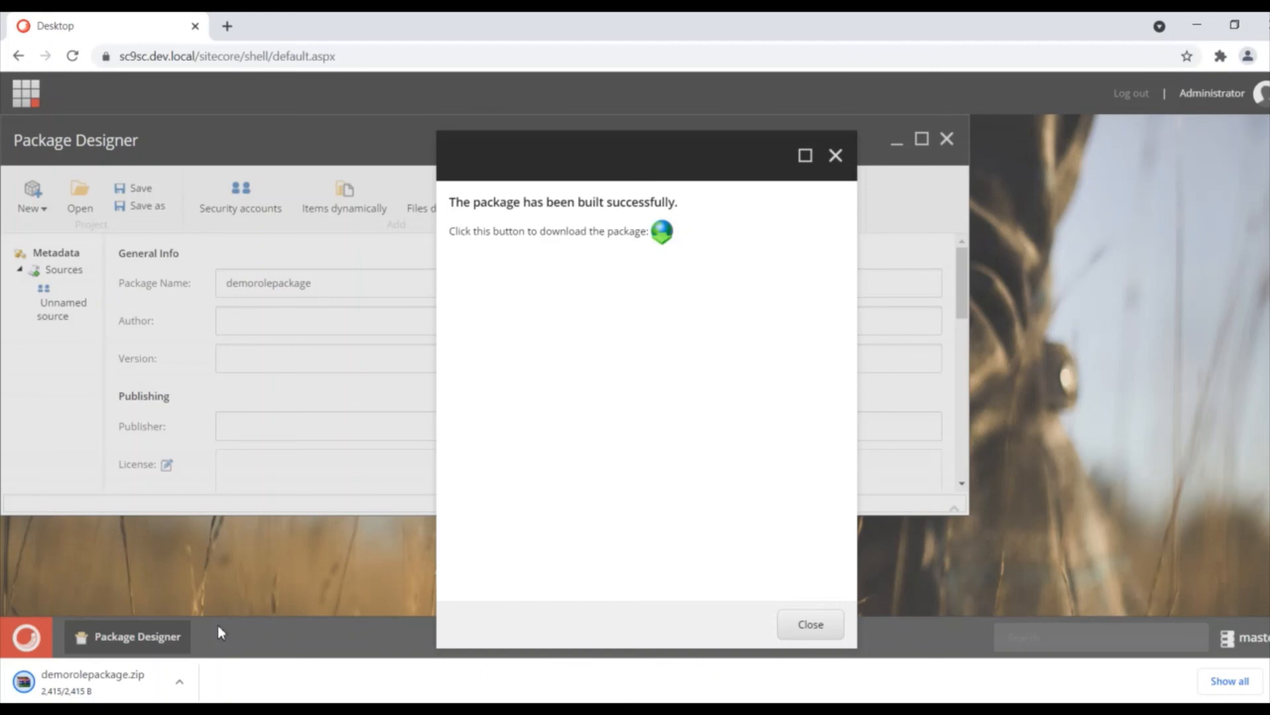
{"action": "left_click", "coordinate": [179, 680]}
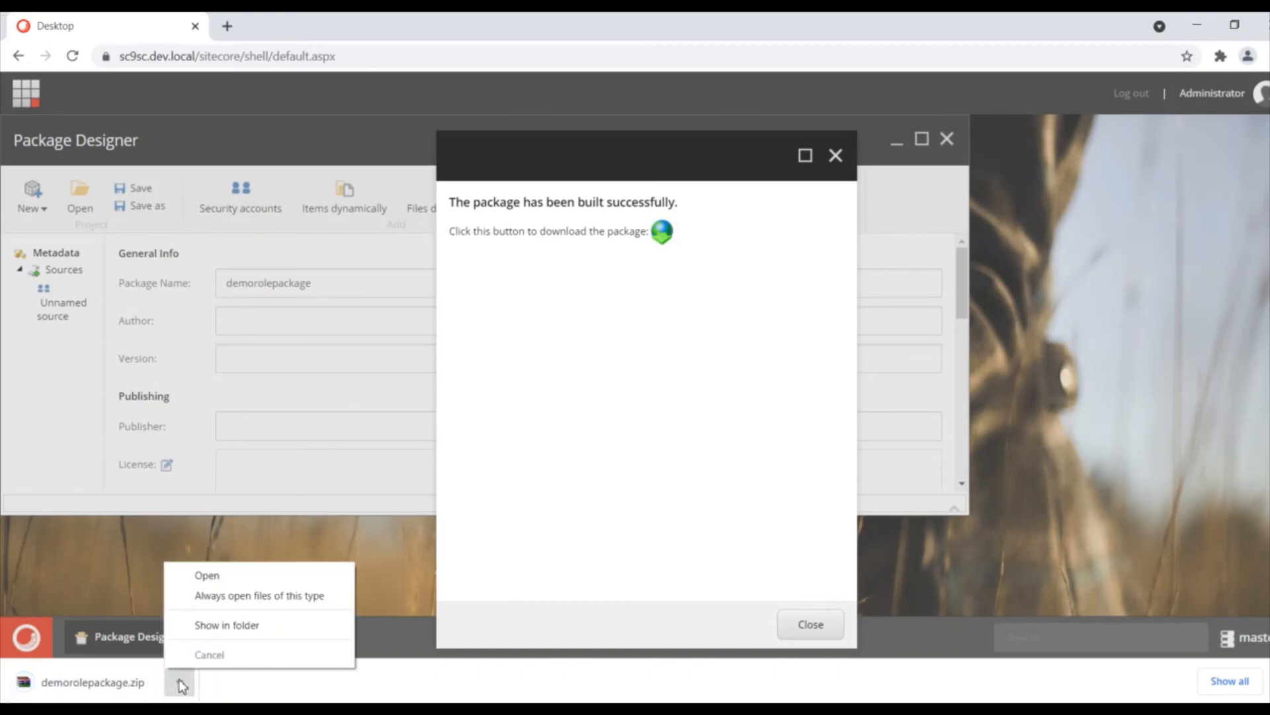
{"action": "left_click", "coordinate": [224, 627]}
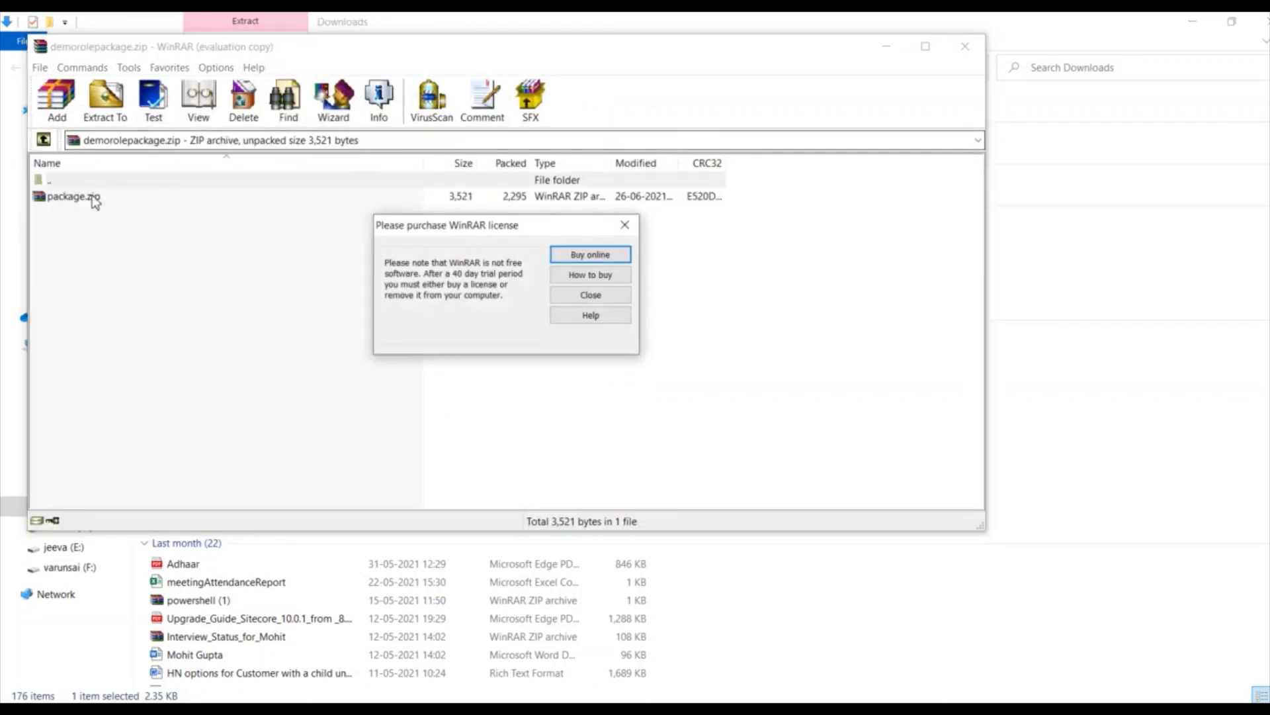
Step: In WinRAR, open the inner package.zip and browse security\roles\sitecore to select DemoRole
{"action": "left_click", "coordinate": [584, 296]}
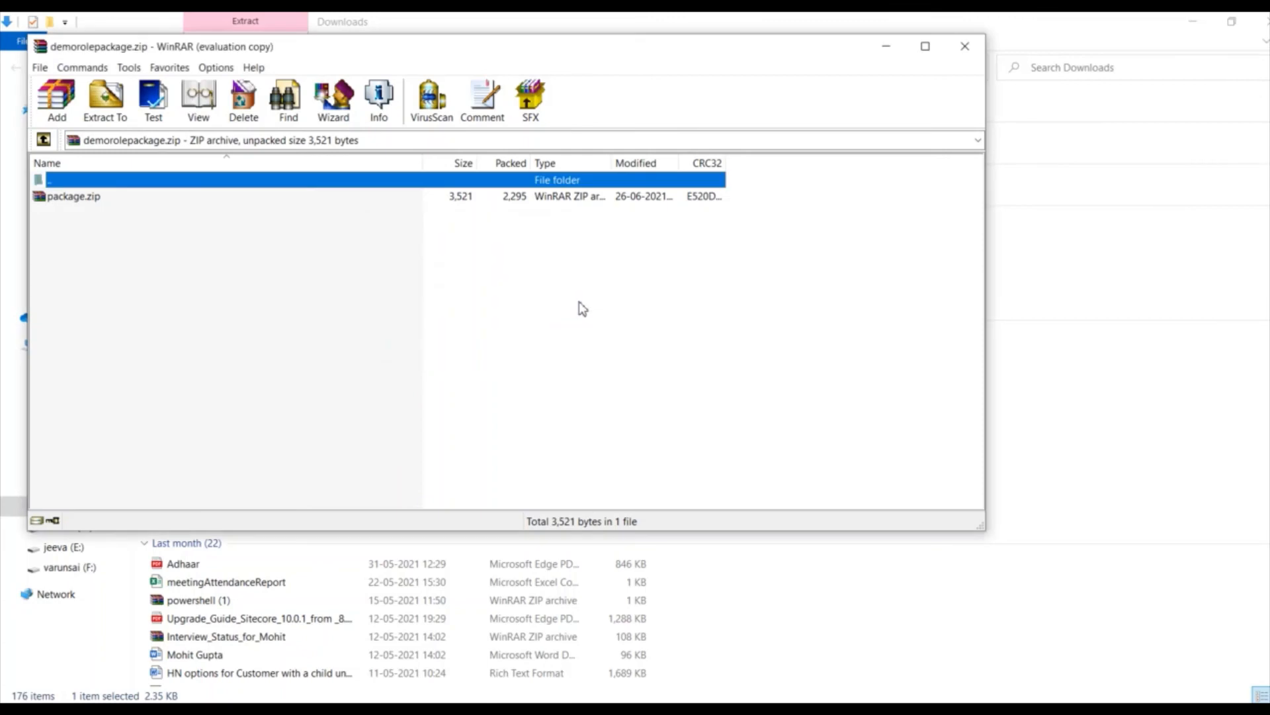
{"action": "double_click", "coordinate": [62, 197]}
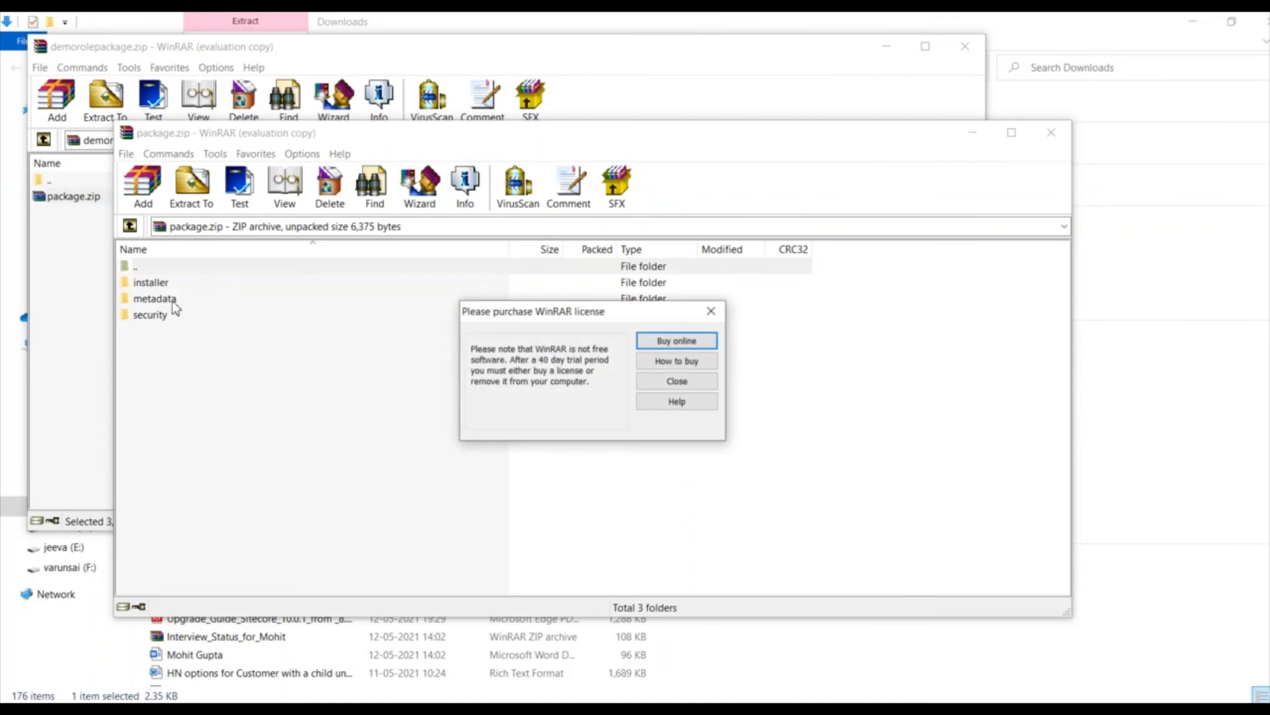
{"action": "left_click", "coordinate": [711, 311]}
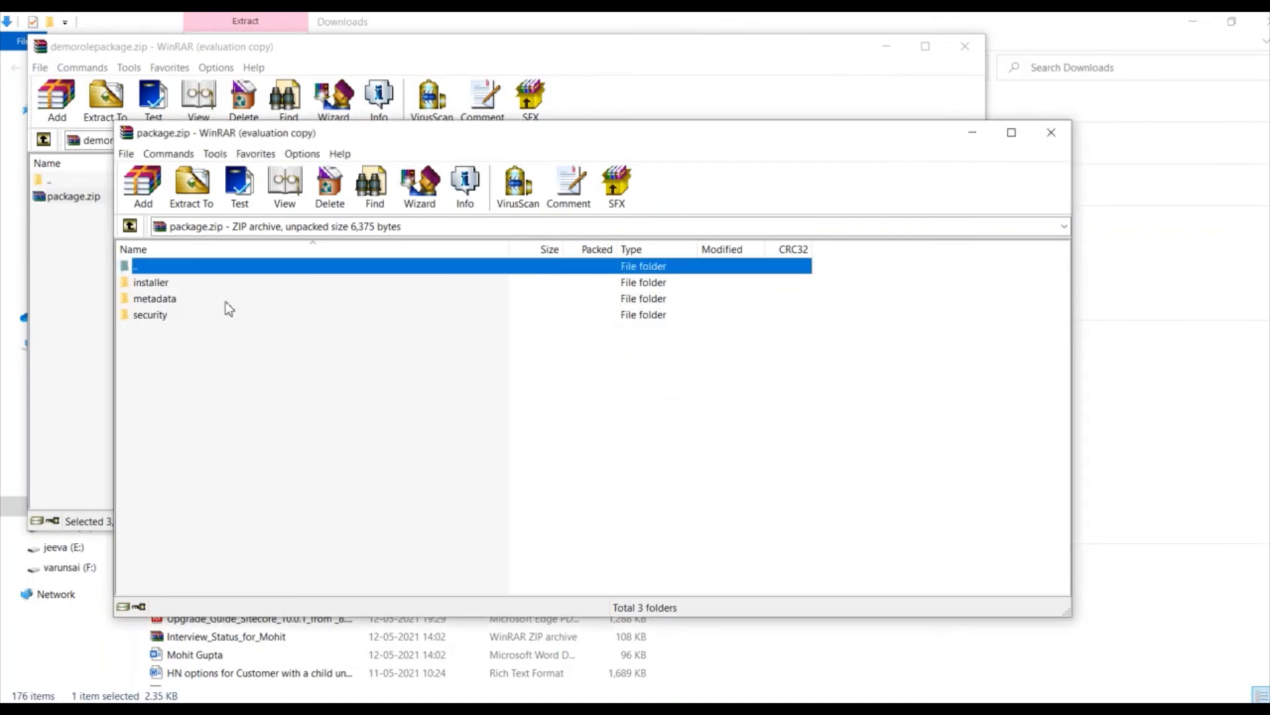
{"action": "double_click", "coordinate": [160, 317]}
{"action": "double_click", "coordinate": [149, 287]}
{"action": "double_click", "coordinate": [150, 286]}
{"action": "left_click", "coordinate": [149, 286]}
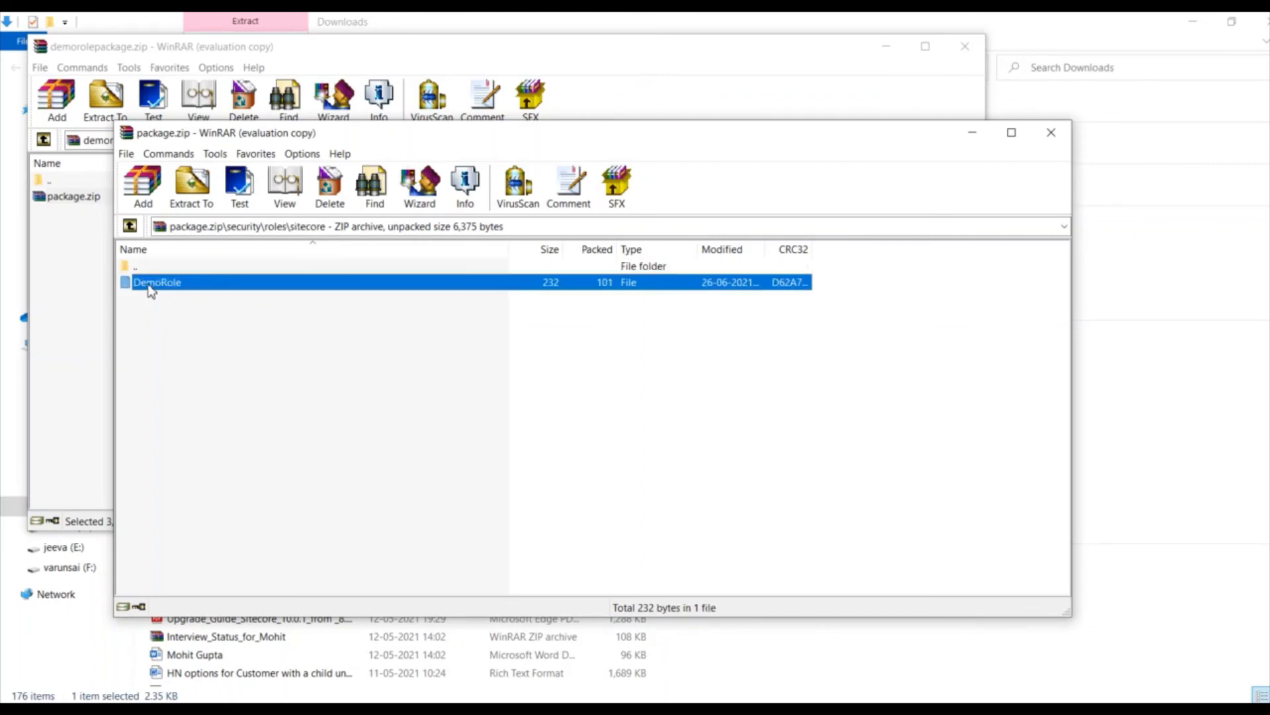